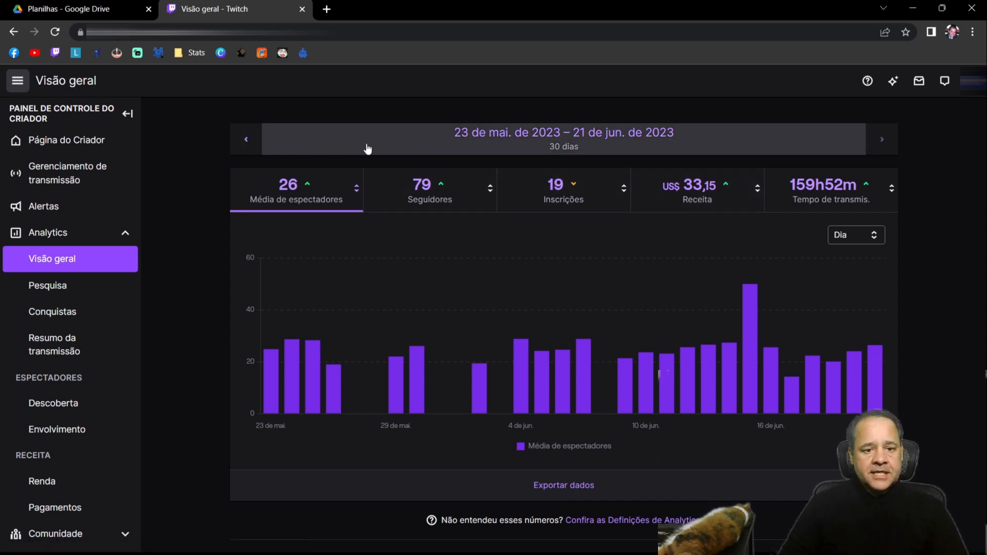
- Set the Twitch analytics period to January 1 through June 21, 2023 and export the data
left_click(386, 147)
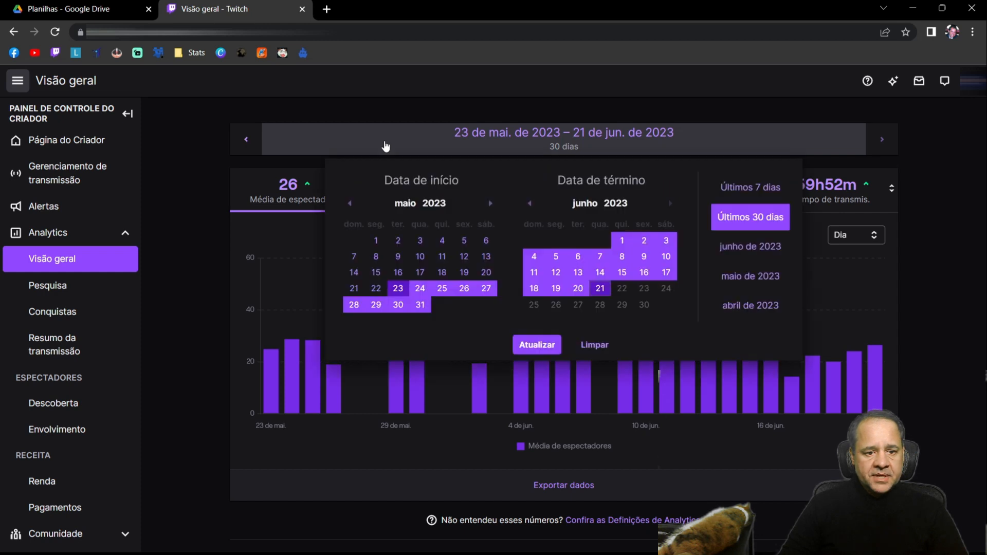
left_click(349, 205)
left_click(349, 205)
left_click(349, 204)
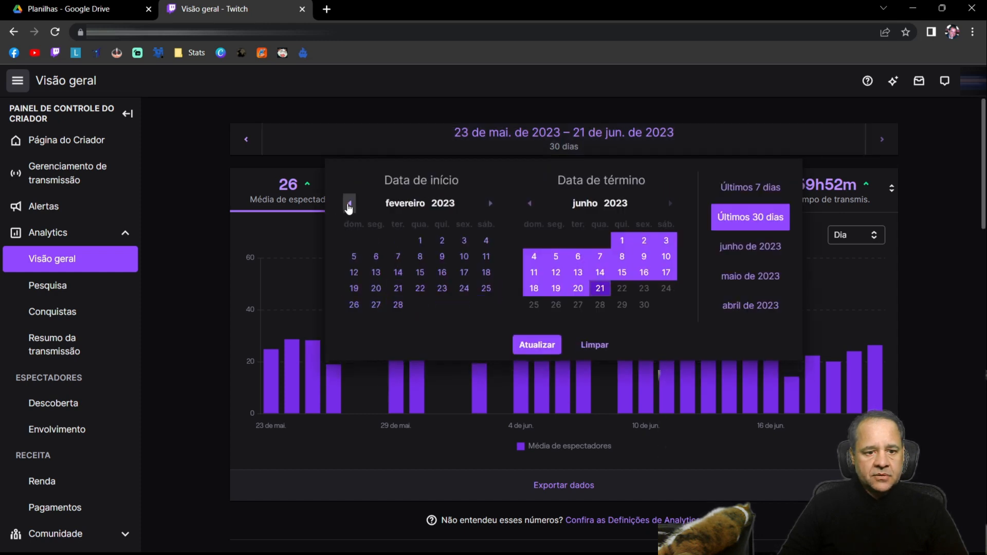
left_click(349, 205)
left_click(349, 204)
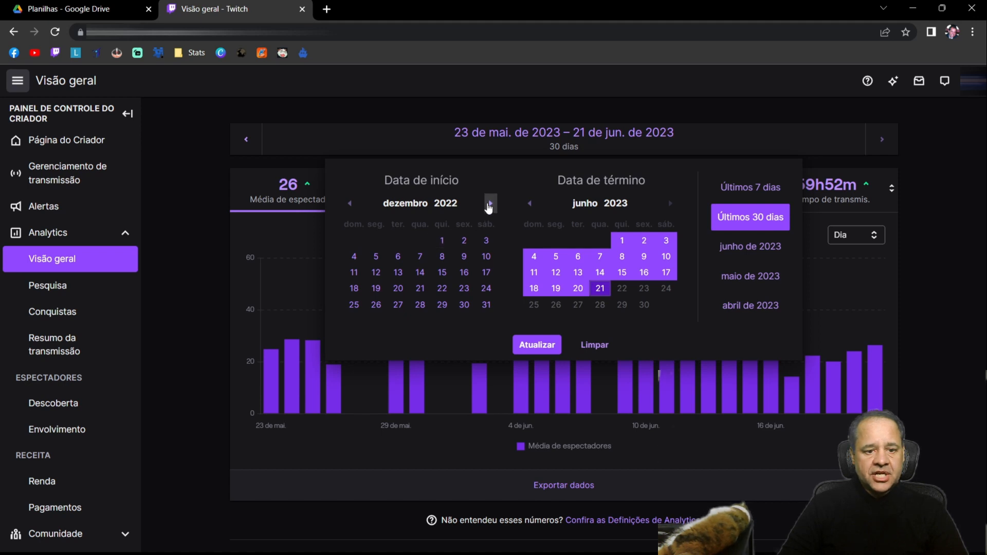
left_click(490, 203)
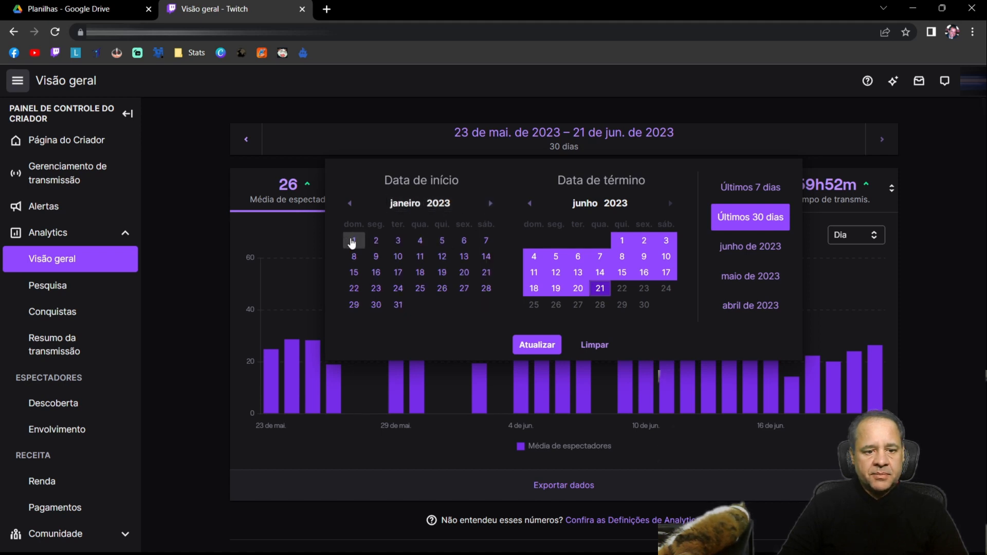
left_click(355, 244)
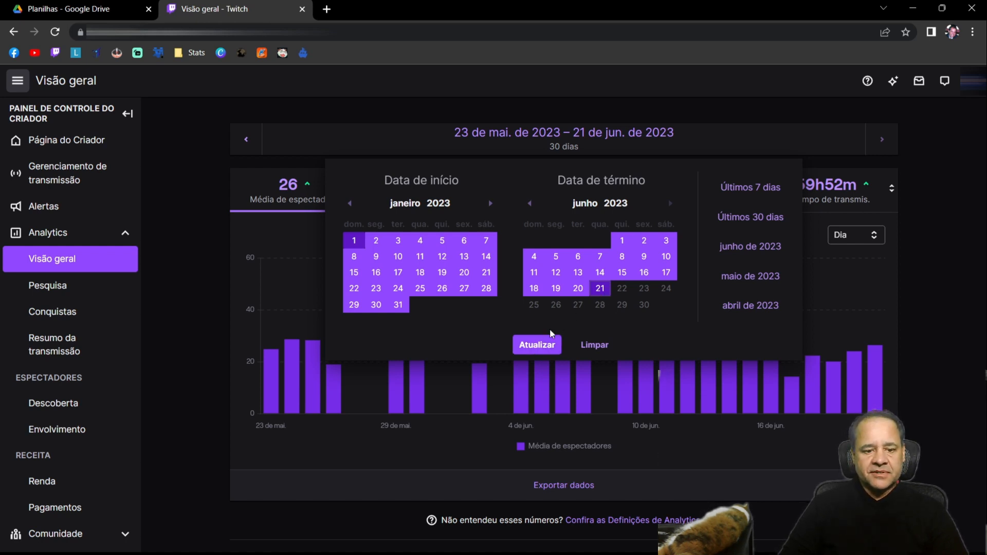
left_click(535, 348)
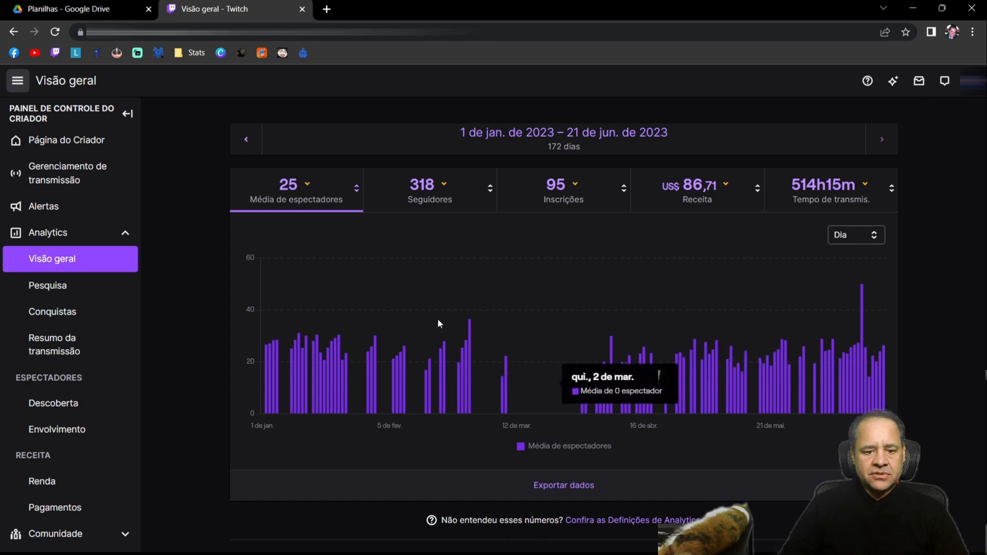
left_click(564, 491)
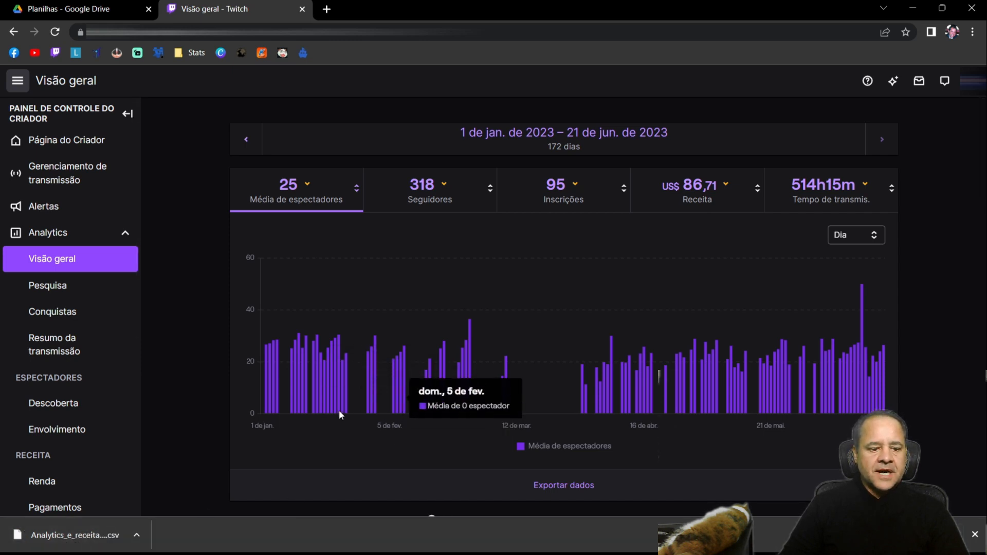
- Open the exported Analytics_e_receita_por_dia CSV from the Downloads folder in Notepad and maximize its window
mouse_move(164, 544)
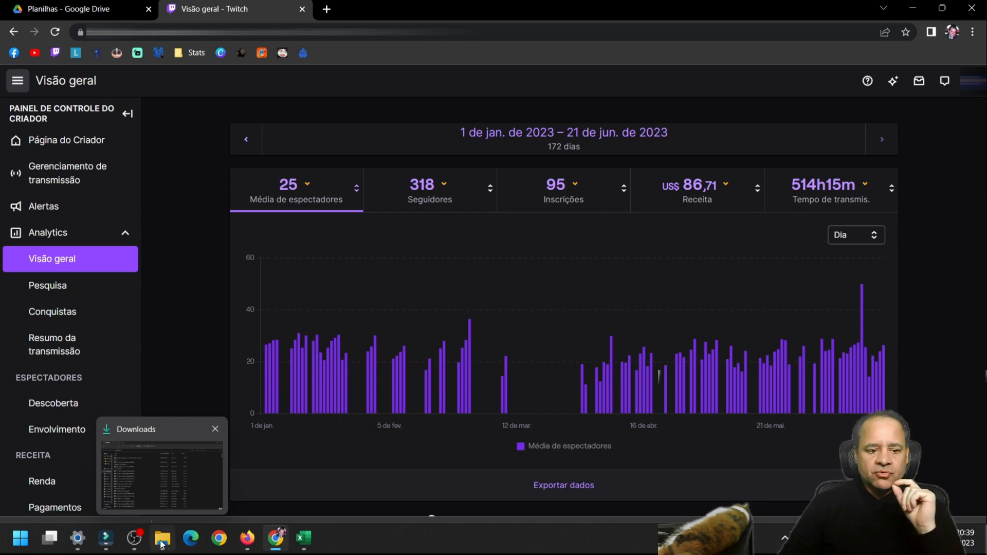
left_click(161, 544)
right_click(218, 134)
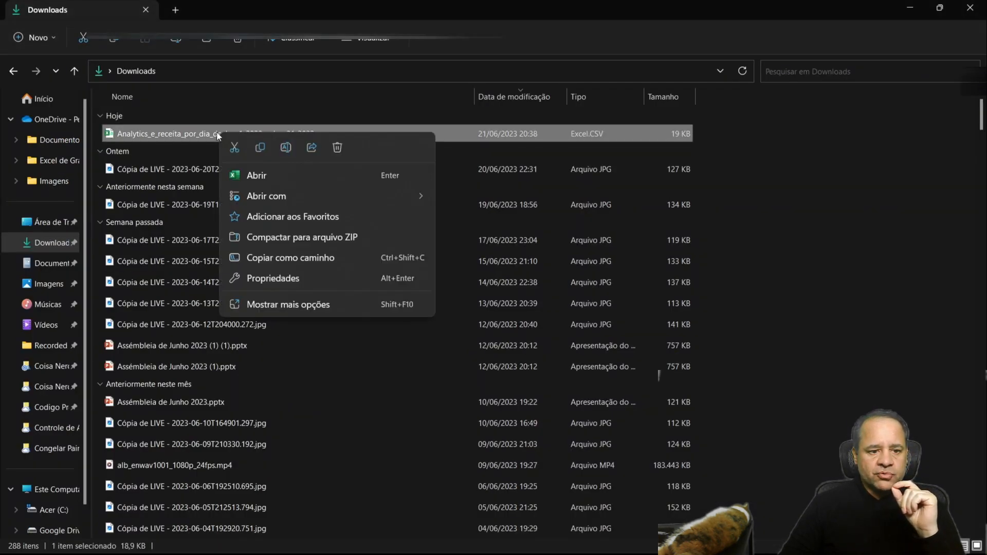
mouse_move(299, 194)
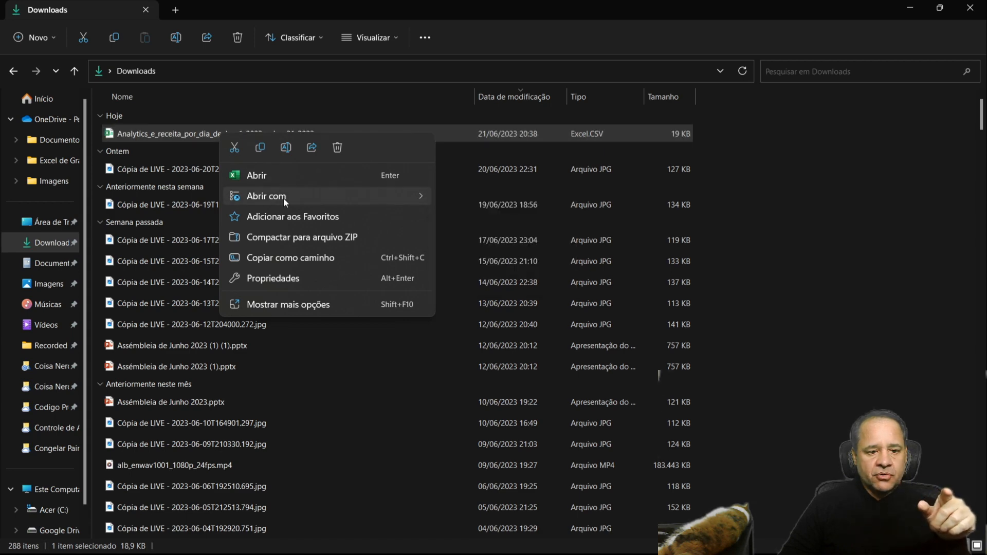
left_click(486, 198)
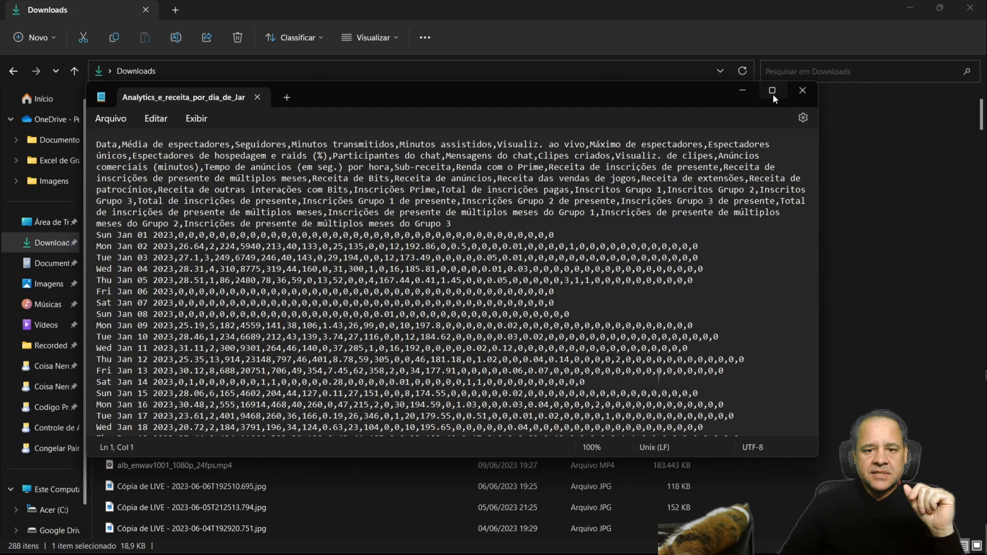
left_click(772, 91)
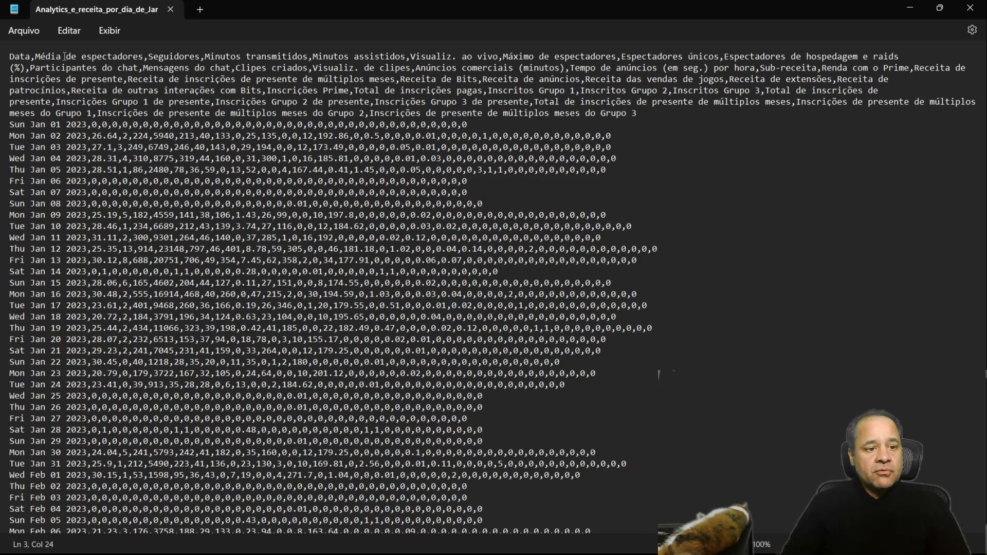
- Replace all commas in the CSV text with semicolons
left_click(30, 29)
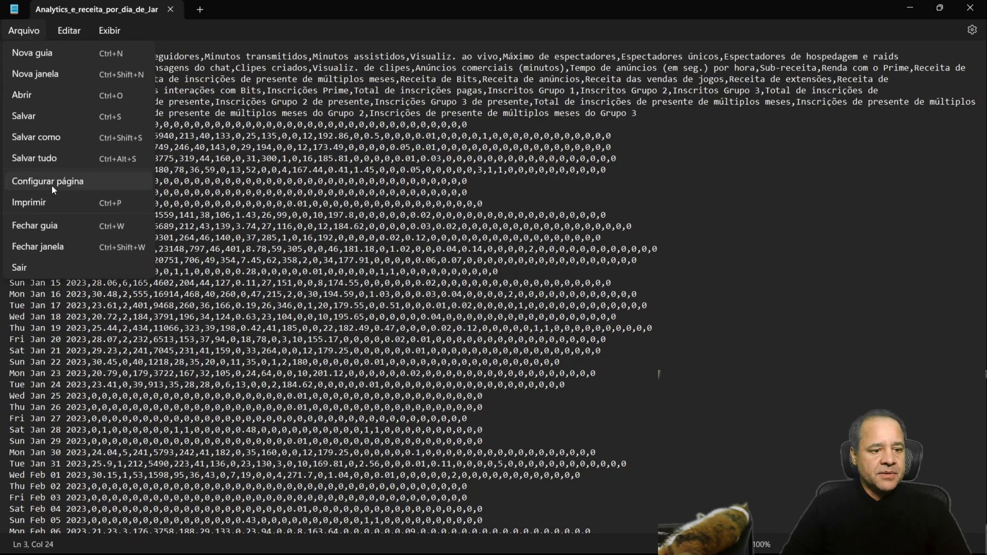
mouse_move(72, 30)
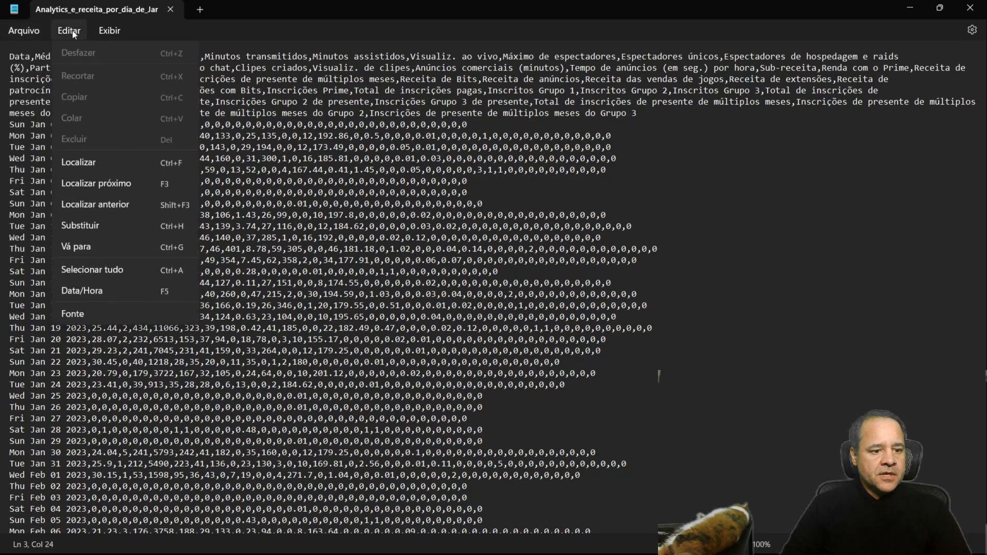
left_click(89, 225)
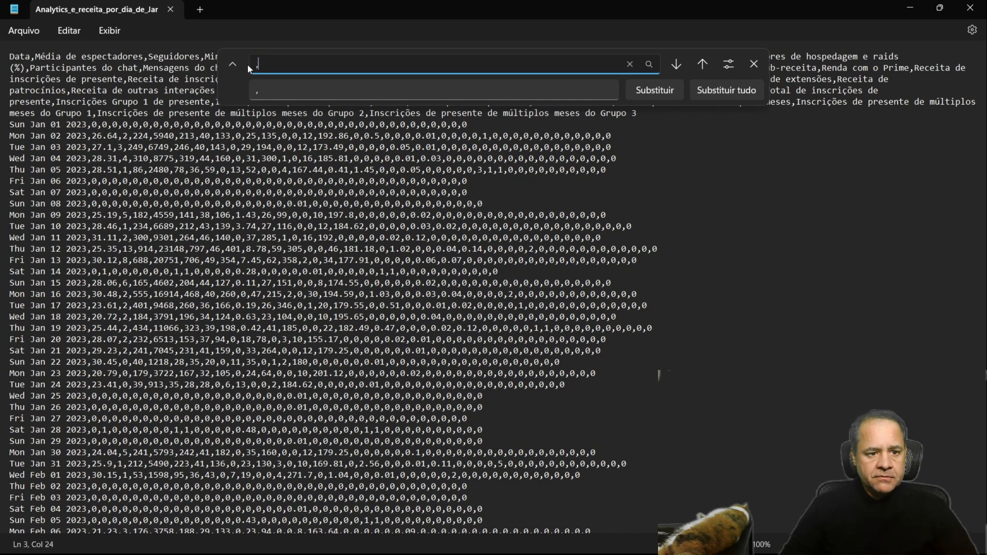
type(",")
left_click(283, 89)
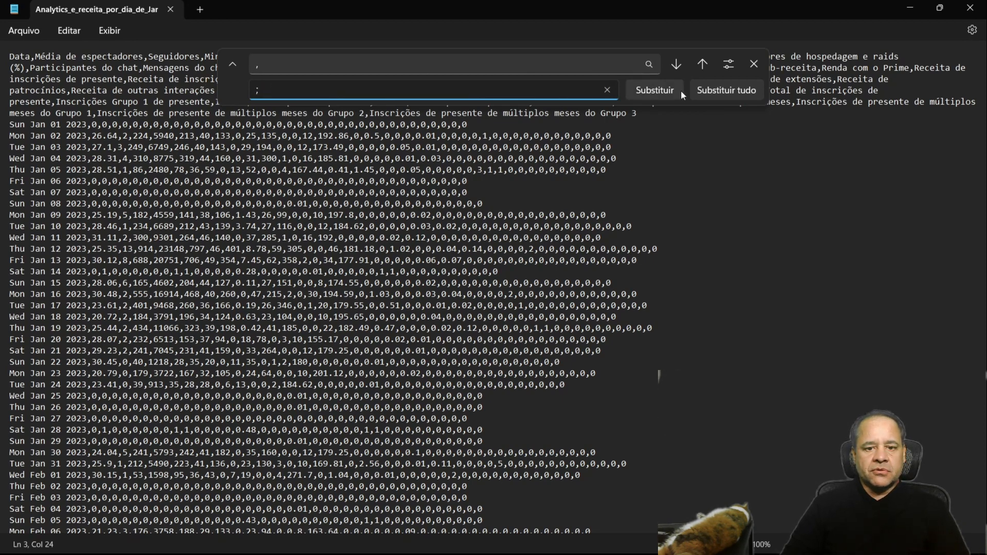
left_click(725, 91)
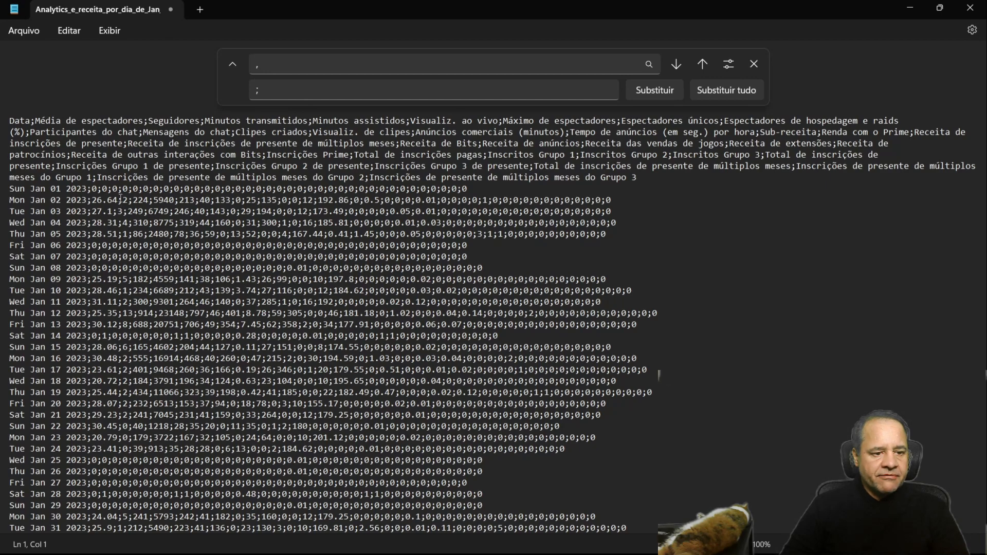
- Replace all periods in the CSV text with commas, then close the find-and-replace tool
left_click(276, 69)
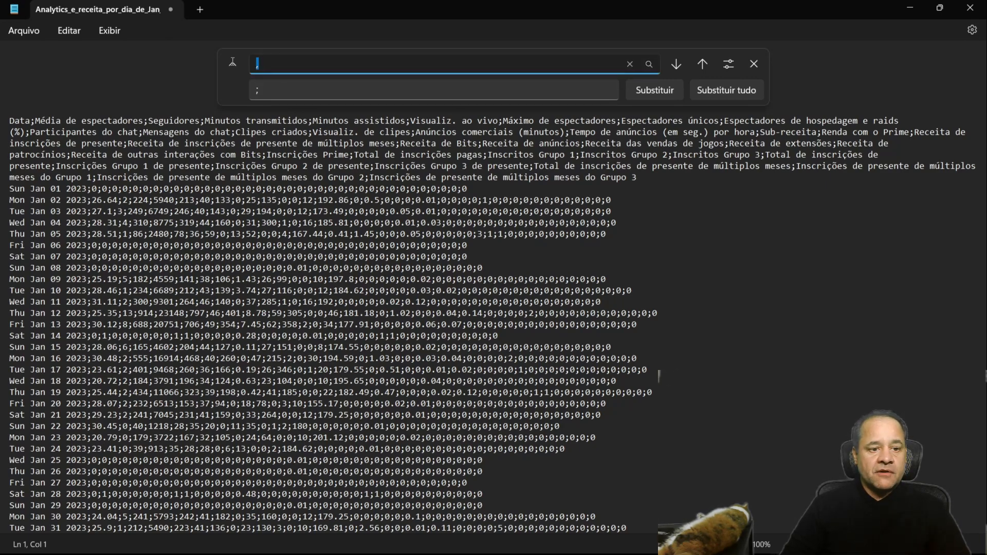
type(".")
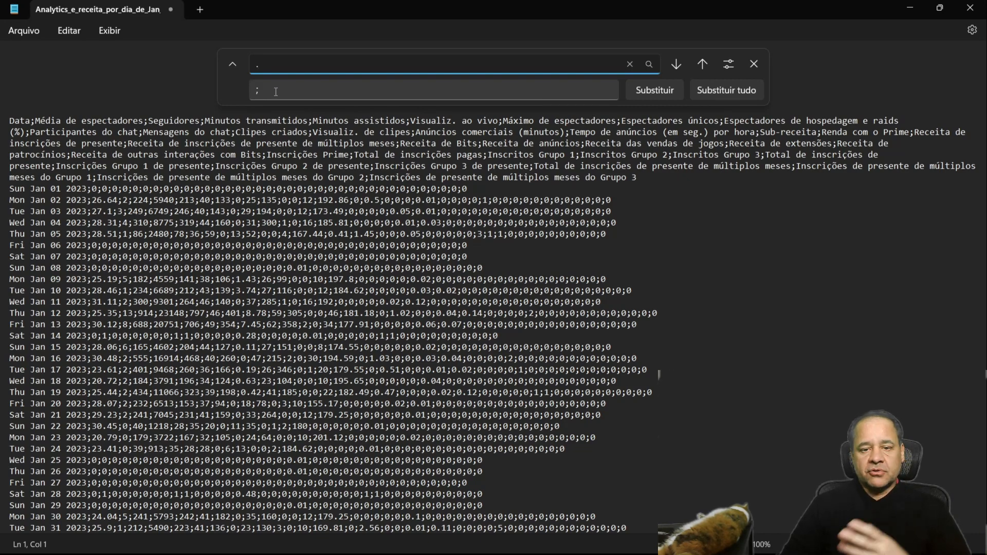
left_click(276, 92)
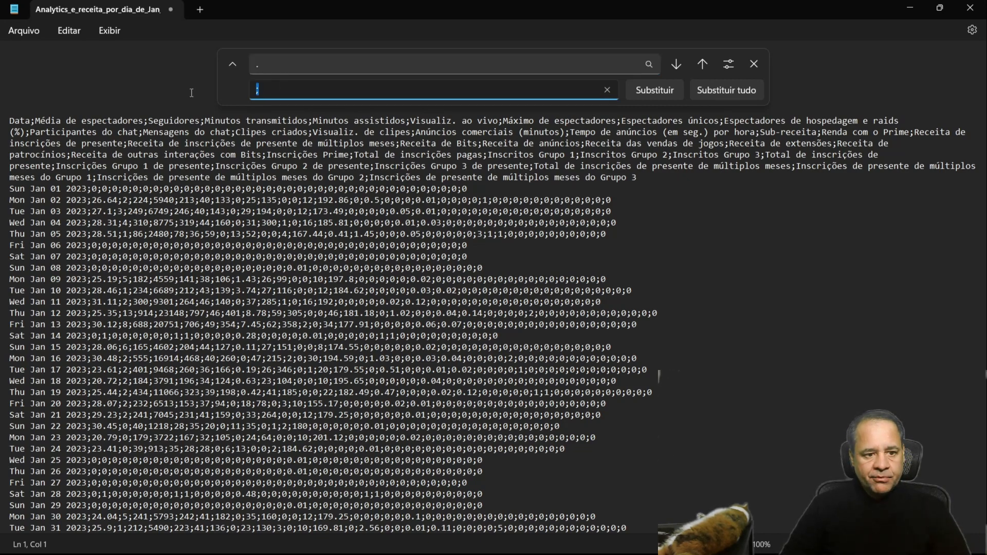
type(",")
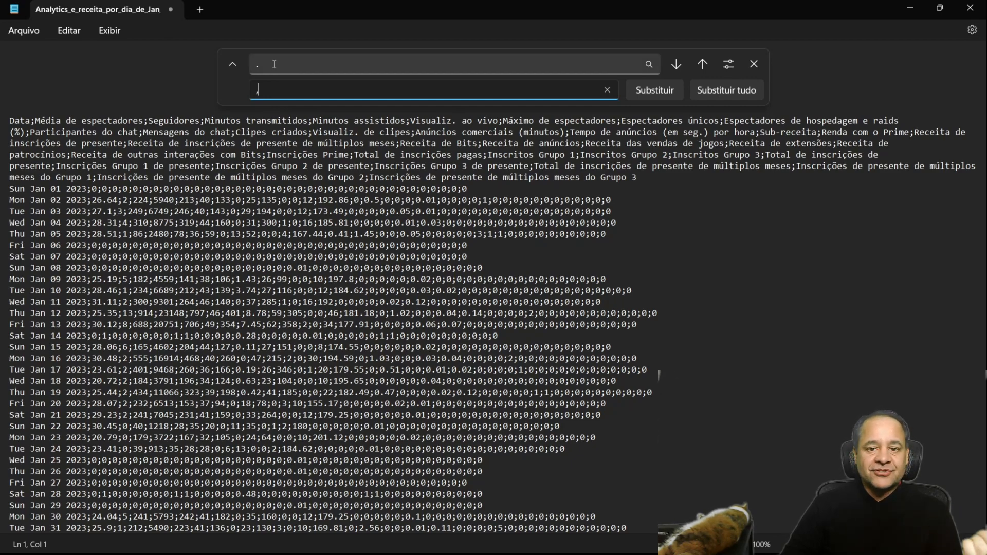
left_click(743, 91)
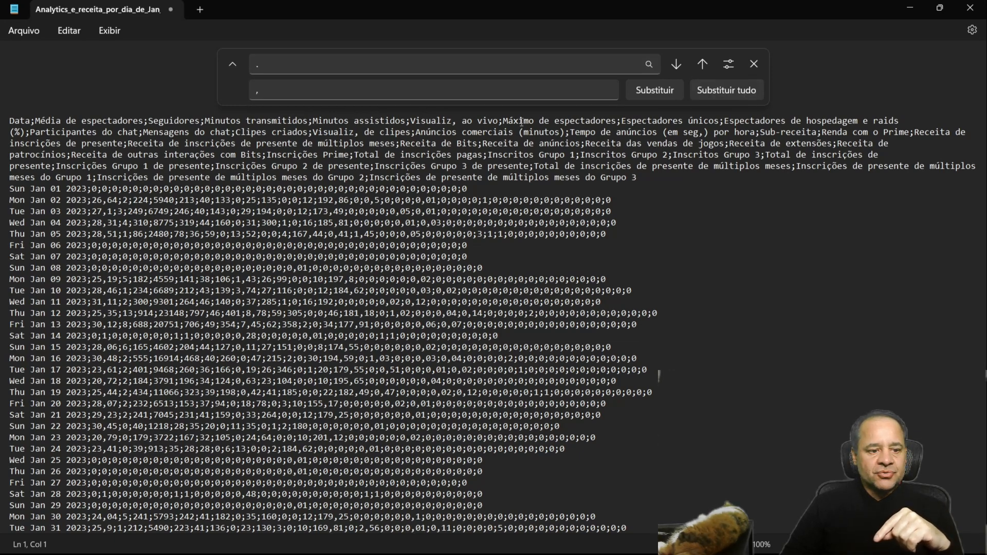
left_click_drag(91, 202, 115, 203)
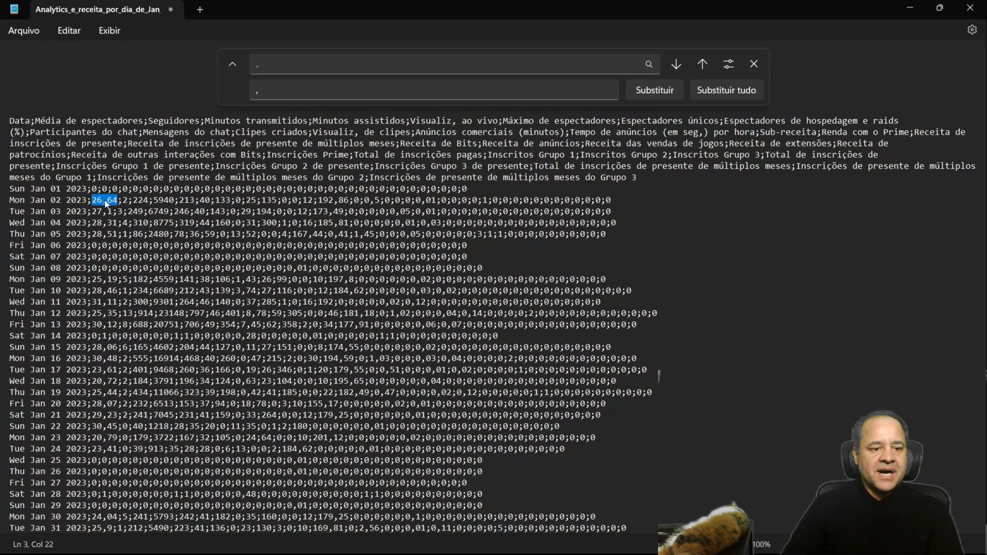
left_click(106, 201)
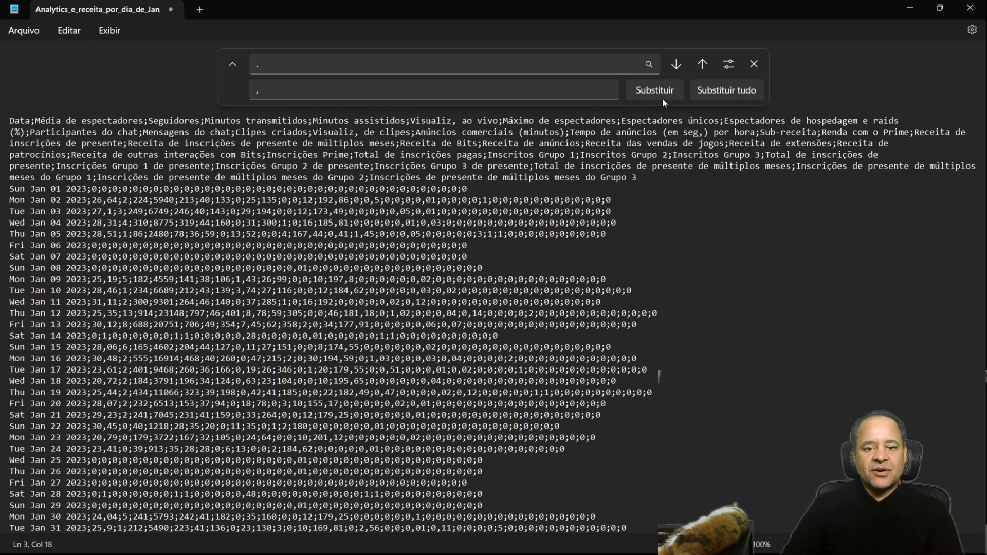
left_click(755, 64)
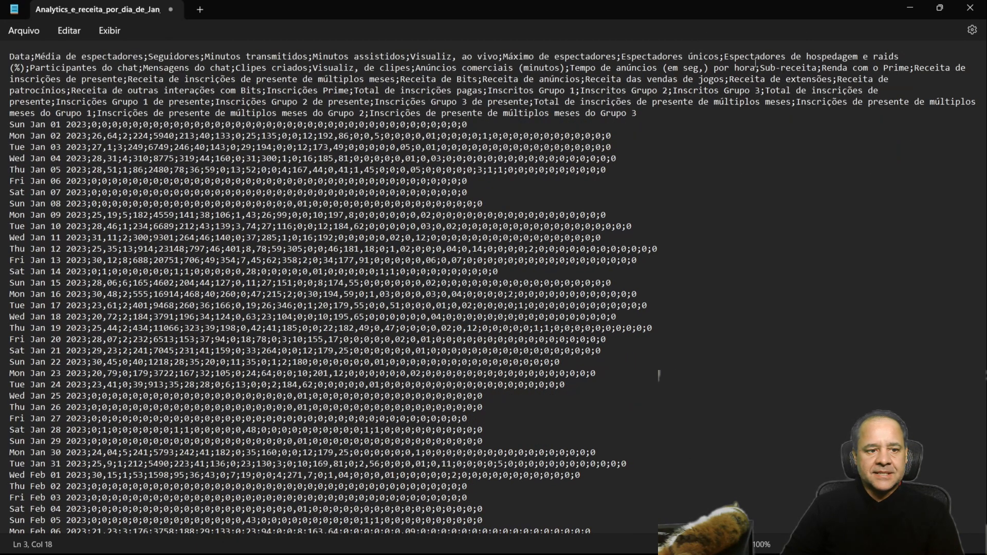
- Save the edited CSV file and close Notepad
left_click(28, 39)
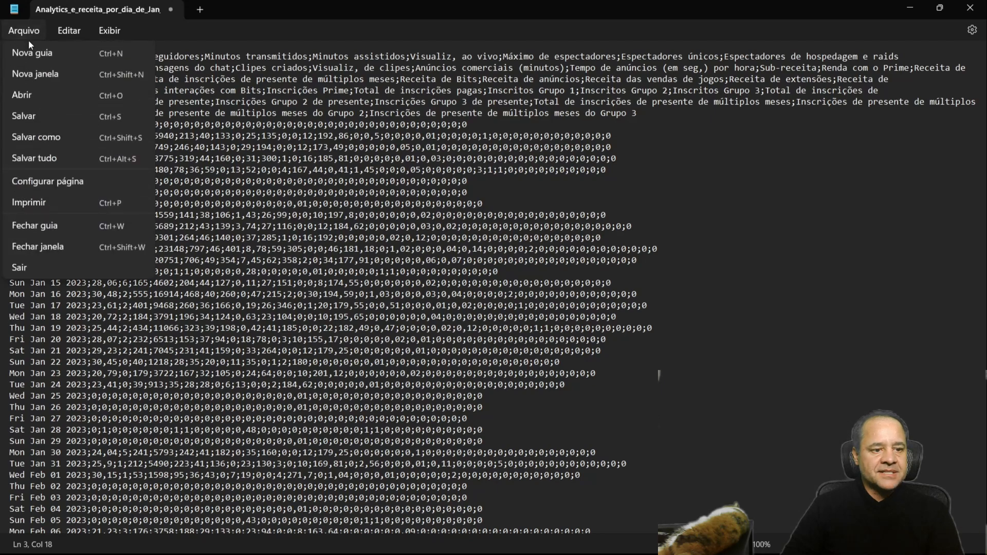
left_click(35, 114)
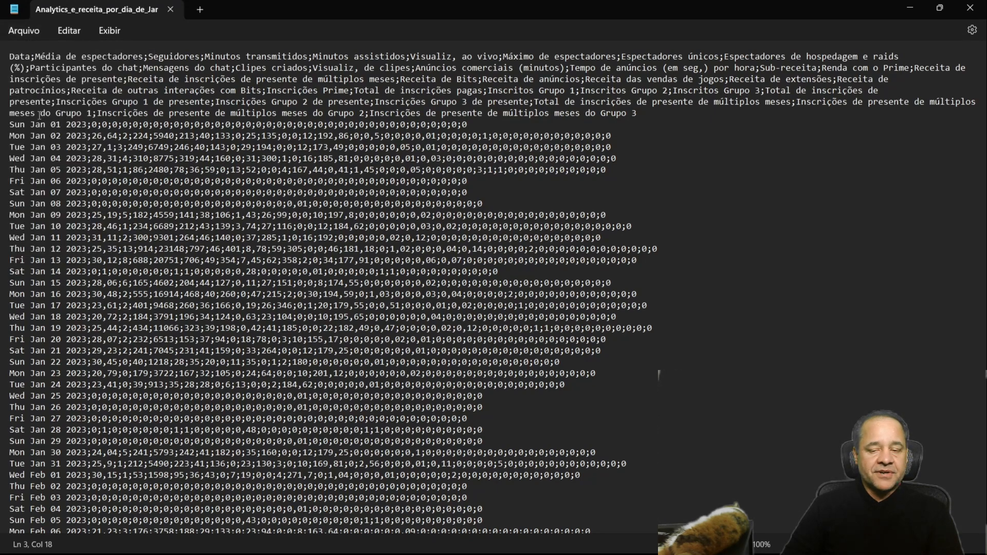
left_click(970, 9)
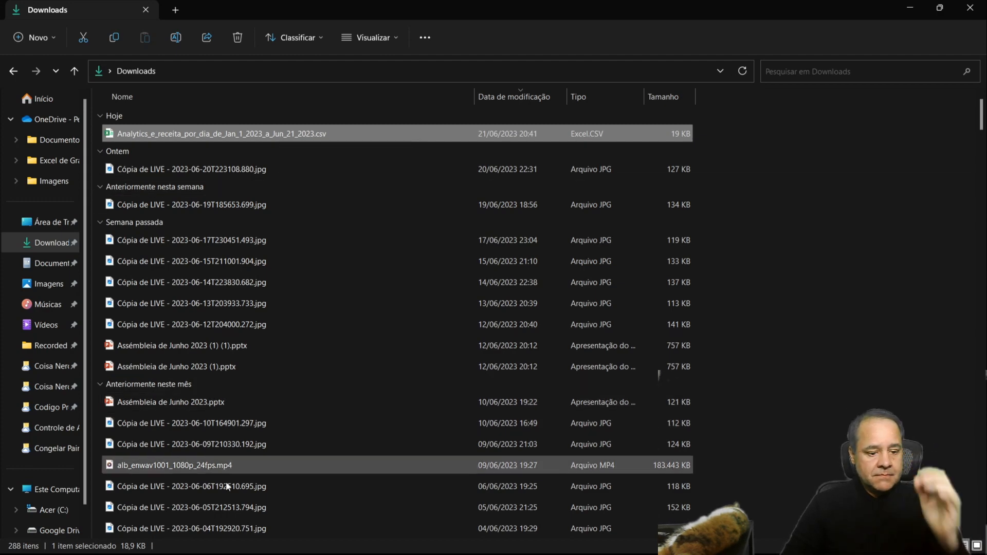
- Switch to the blank workbook in Excel and bring up the data import commands
key("alt+Tab")
key("alt+Tab")
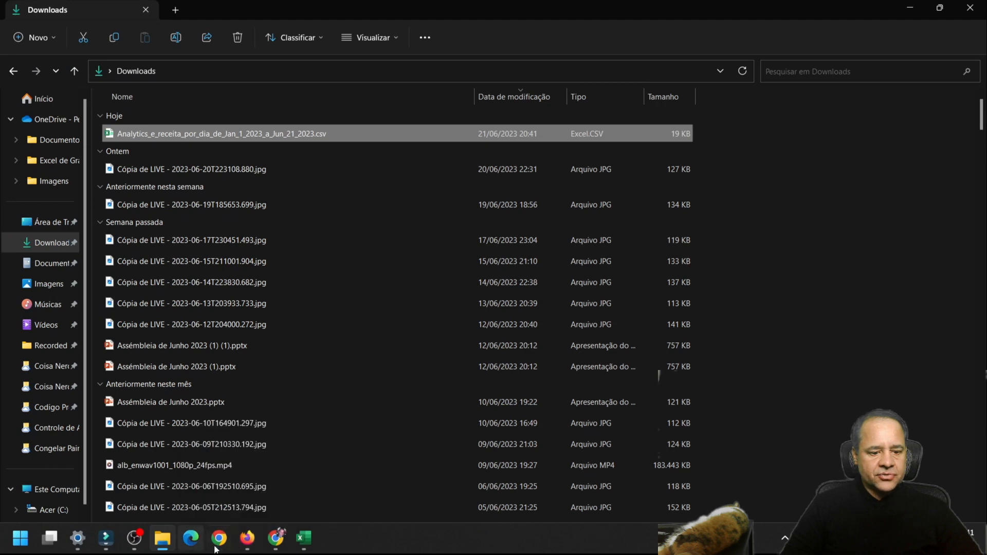
left_click(305, 542)
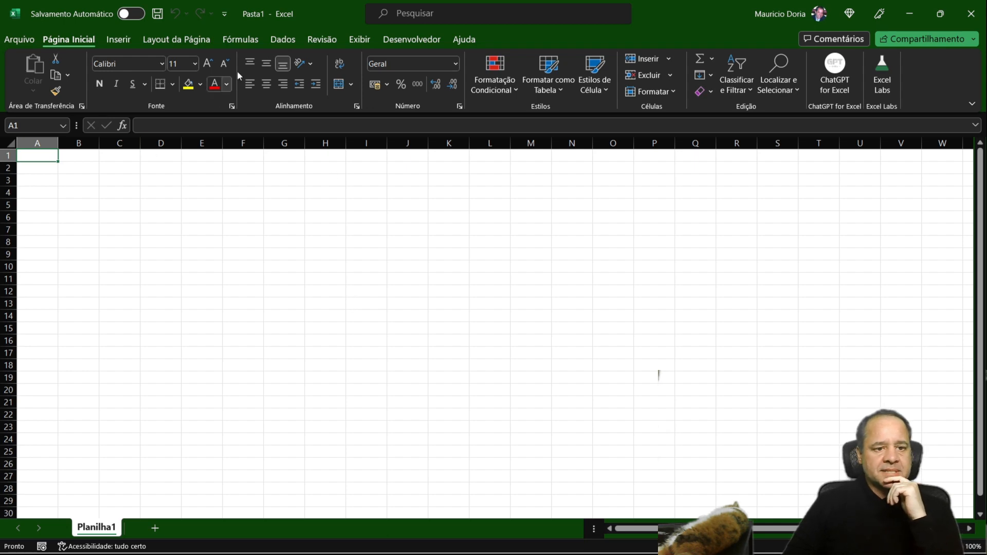
left_click(287, 41)
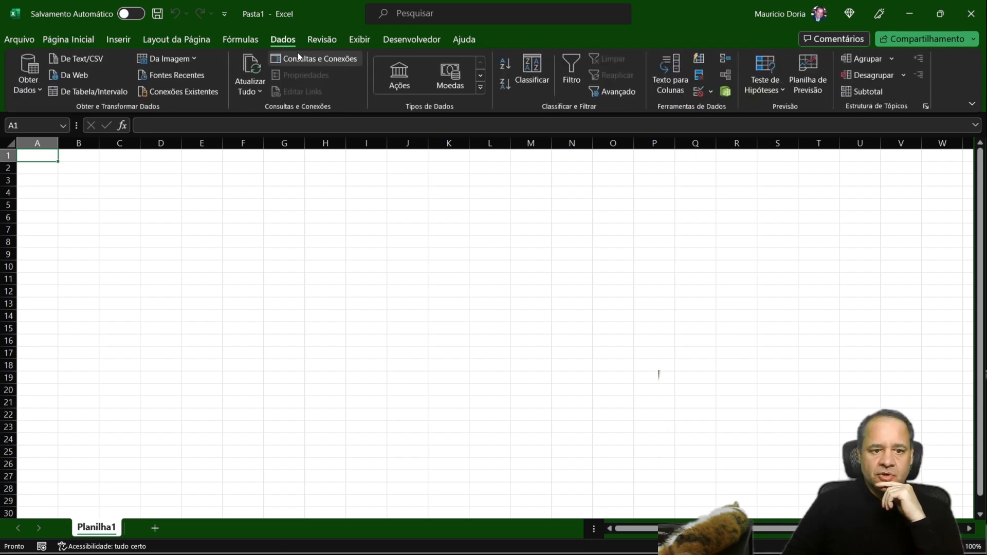
left_click(36, 88)
mouse_move(112, 109)
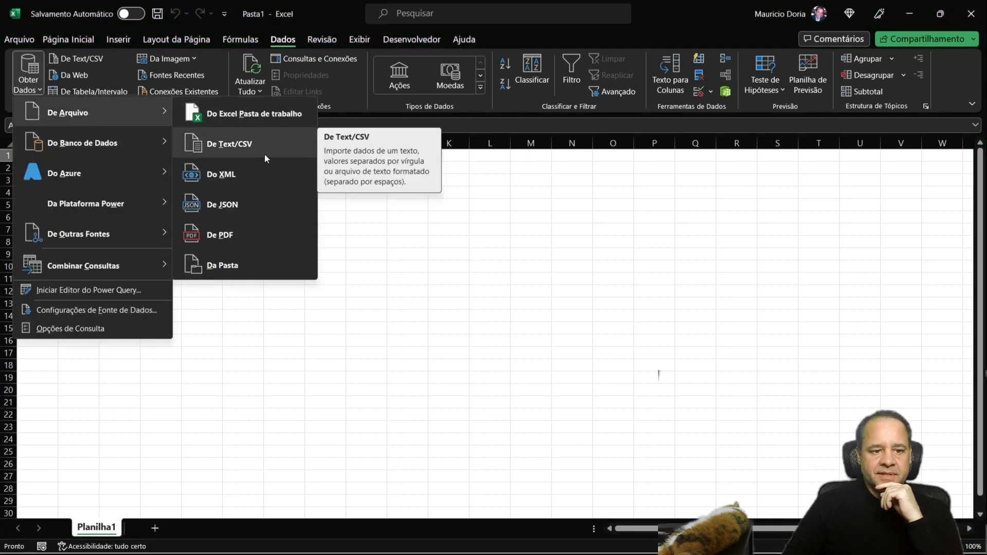
left_click(401, 230)
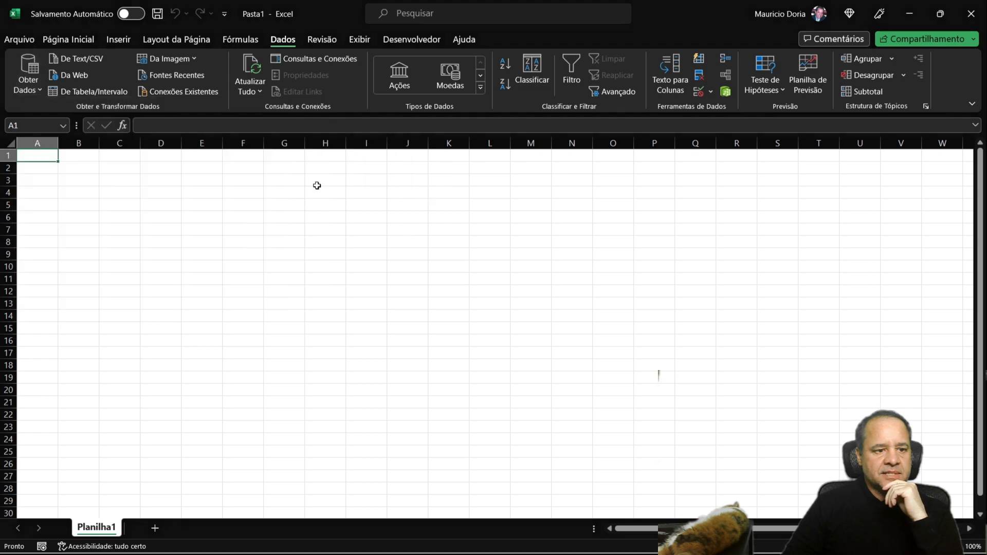
- Import Analytics_e_receita_por_dia_de_Jan_1_2023_a_Jun_21_2023.csv from the Downloads folder as a text/CSV source and load it into the workbook
left_click(26, 91)
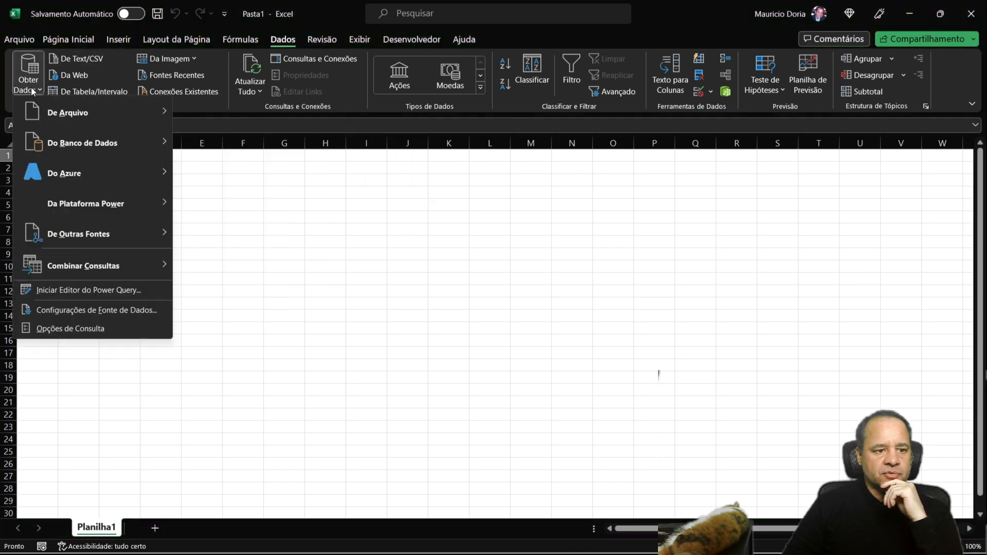
mouse_move(129, 112)
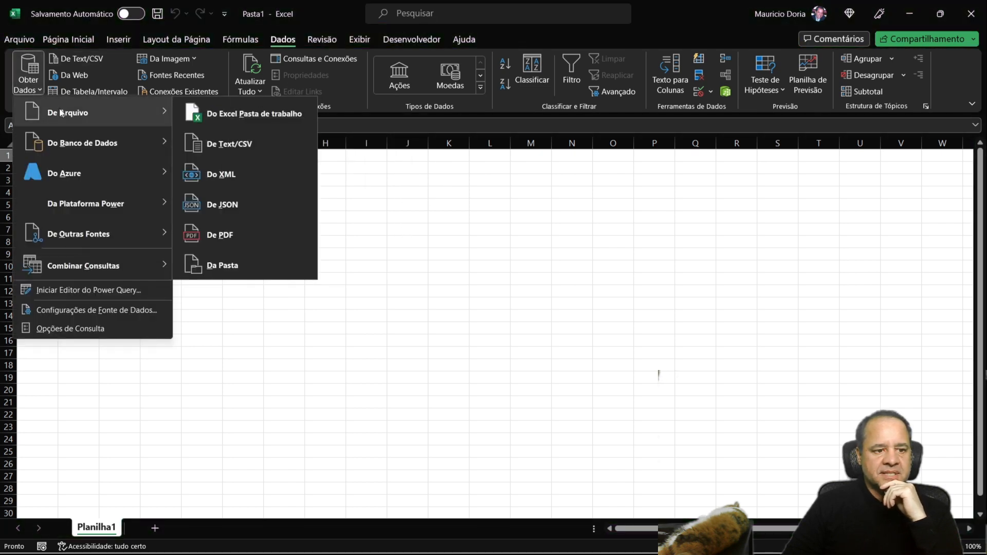
left_click(241, 145)
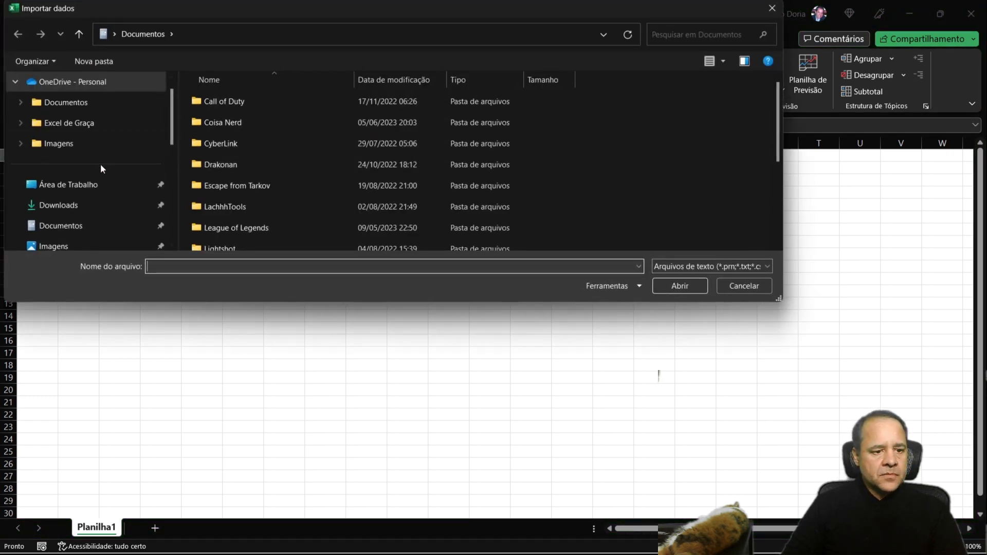
left_click(80, 207)
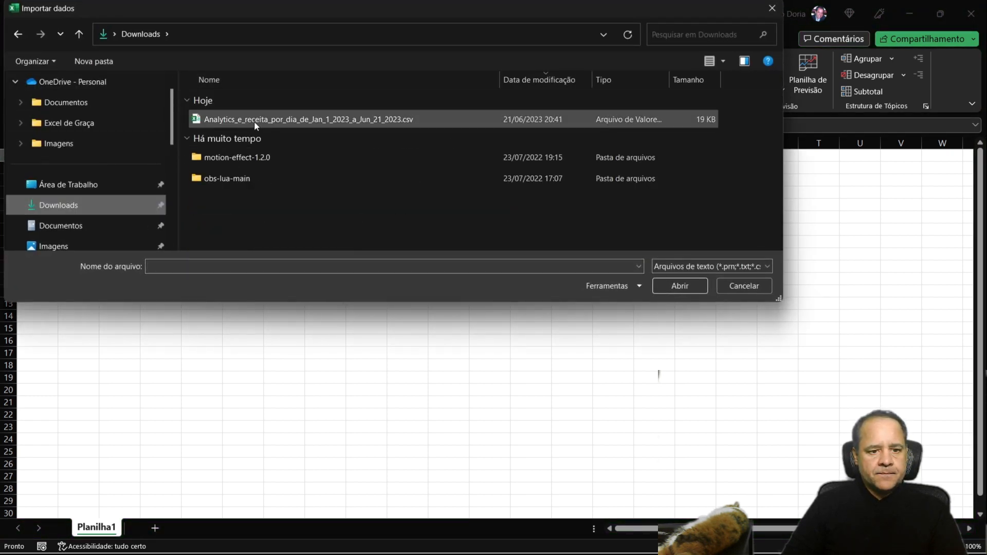
double_click(316, 119)
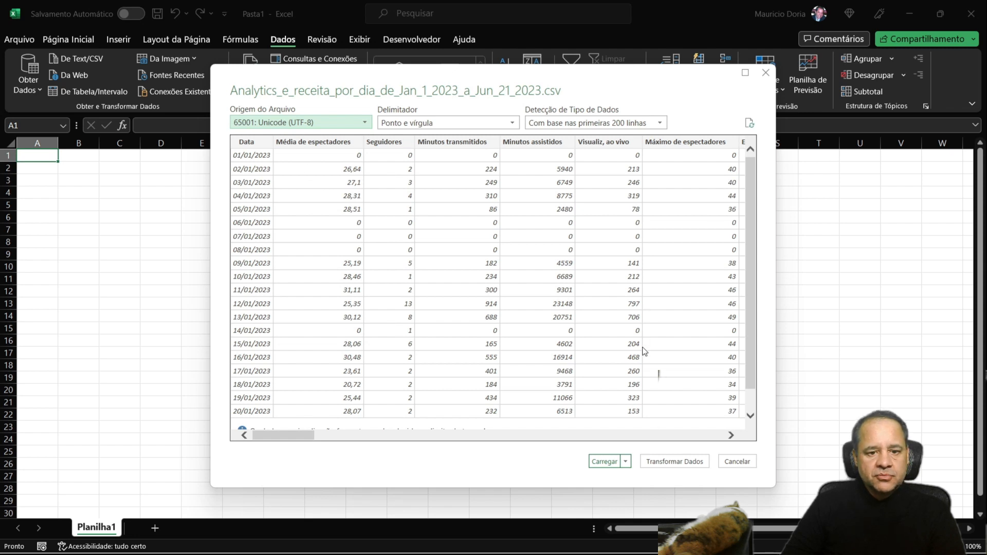
left_click(603, 462)
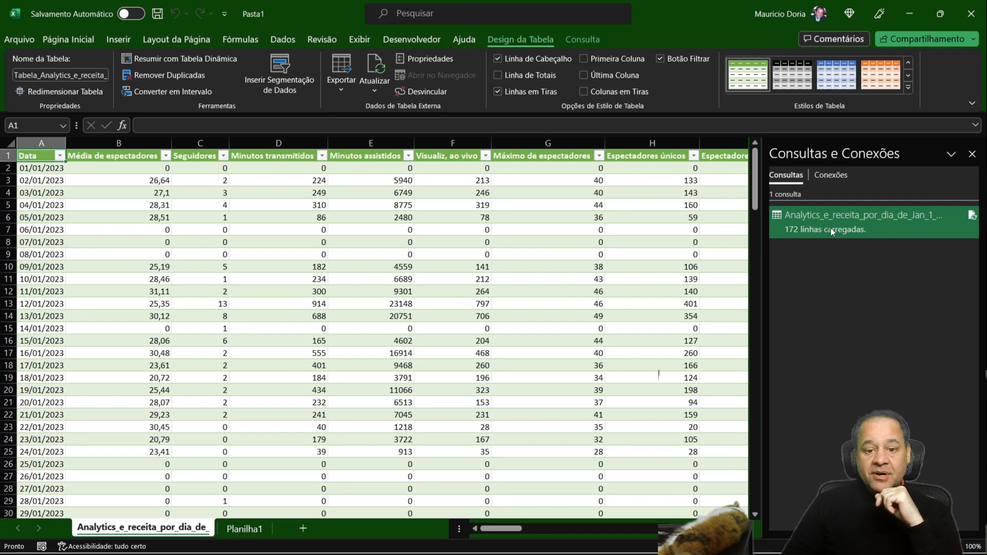
- Delete the imported analytics query from the workbook, keeping the loaded data, and close the queries and connections list
mouse_move(804, 226)
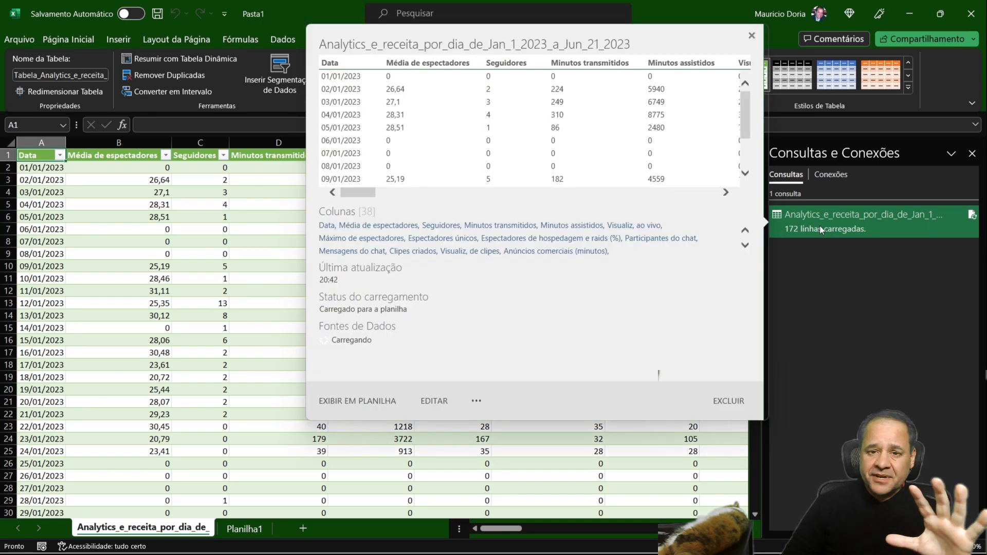
right_click(821, 230)
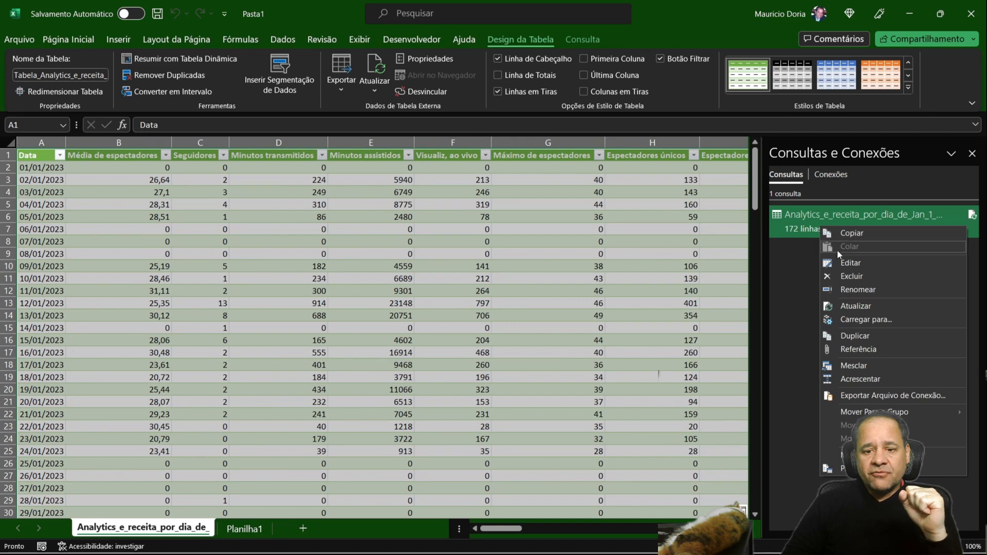
right_click(795, 214)
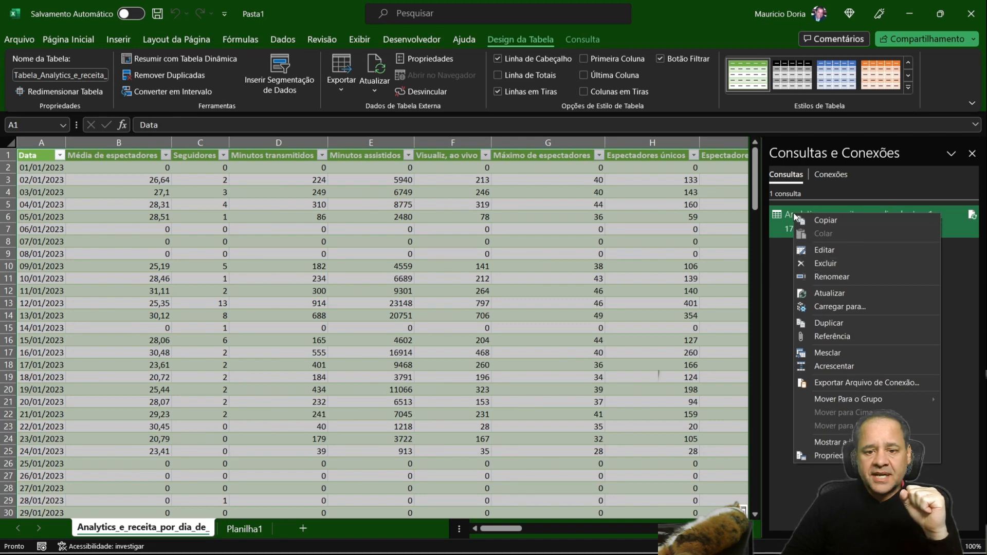
left_click(825, 263)
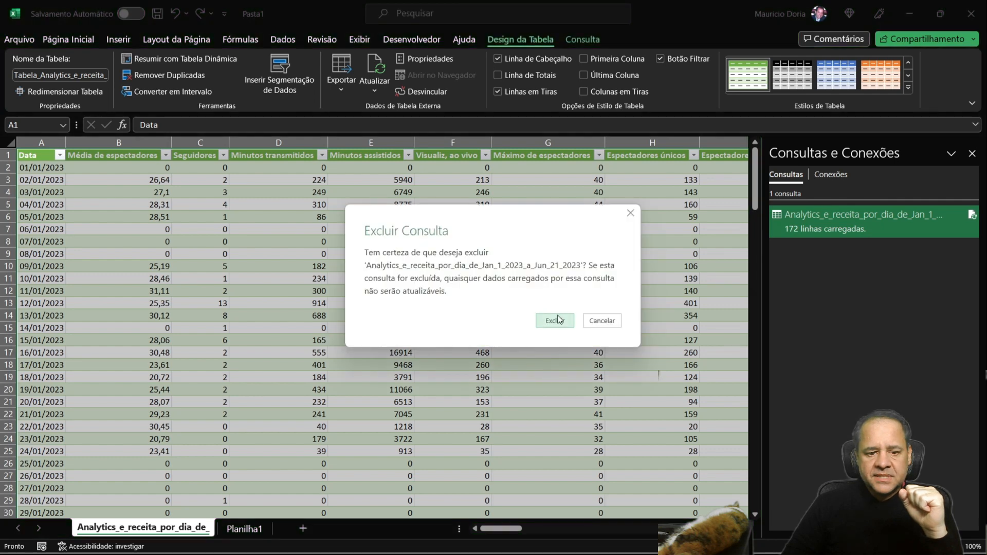
left_click(550, 326)
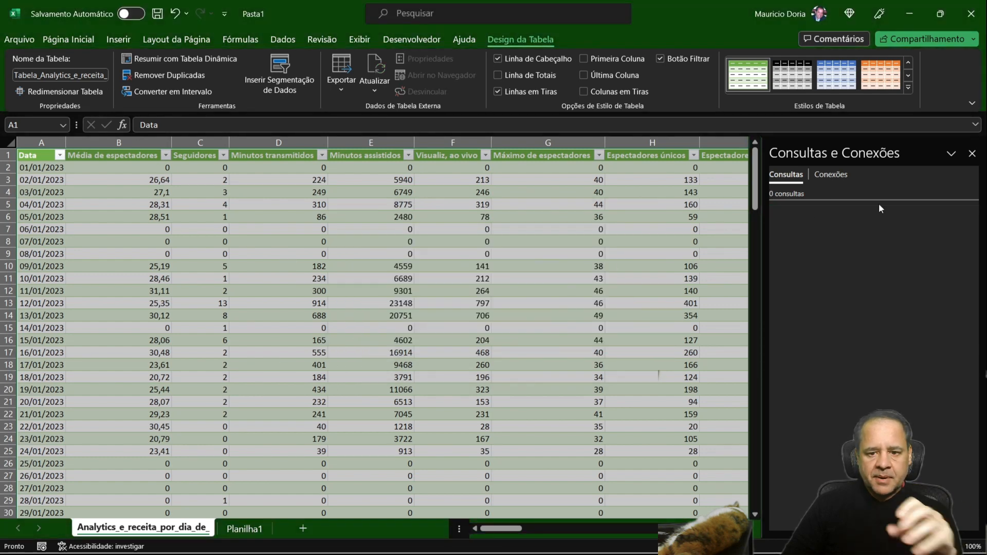
left_click(970, 158)
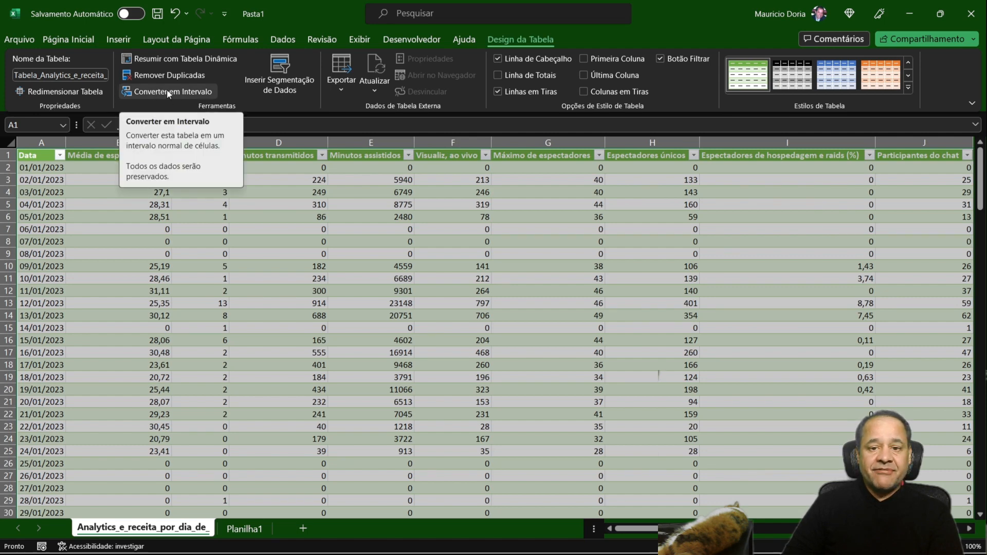
left_click(281, 265)
left_click(283, 192)
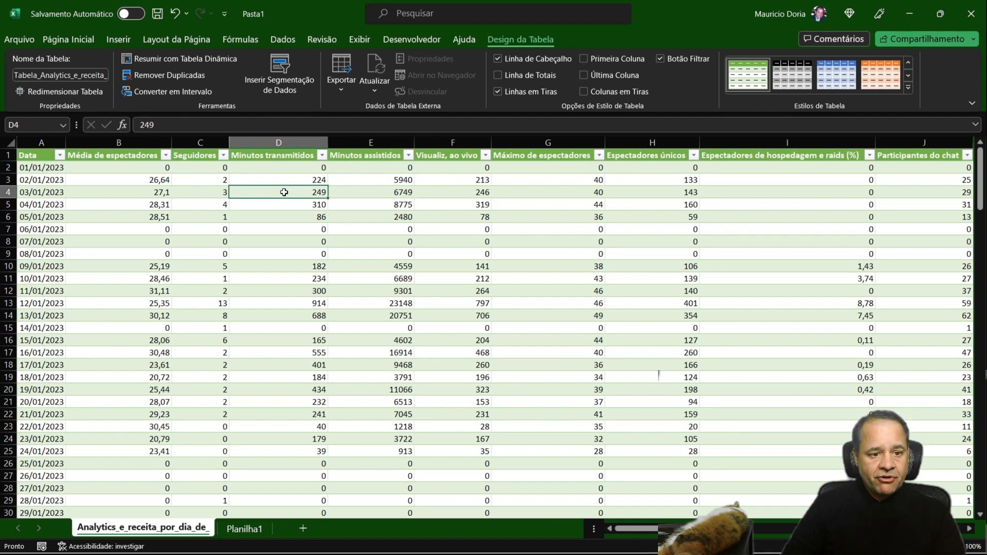
type("=")
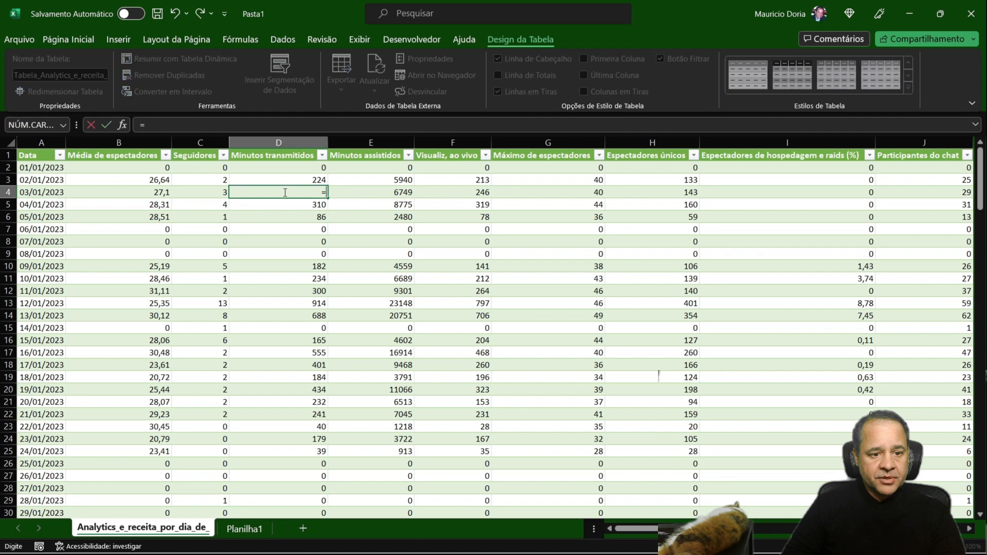
left_click(140, 192)
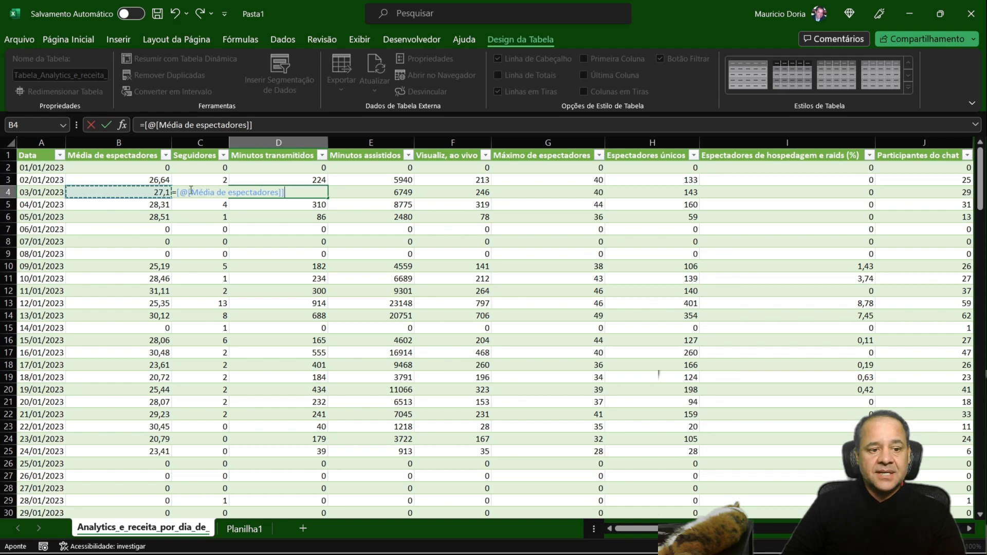
key("Escape")
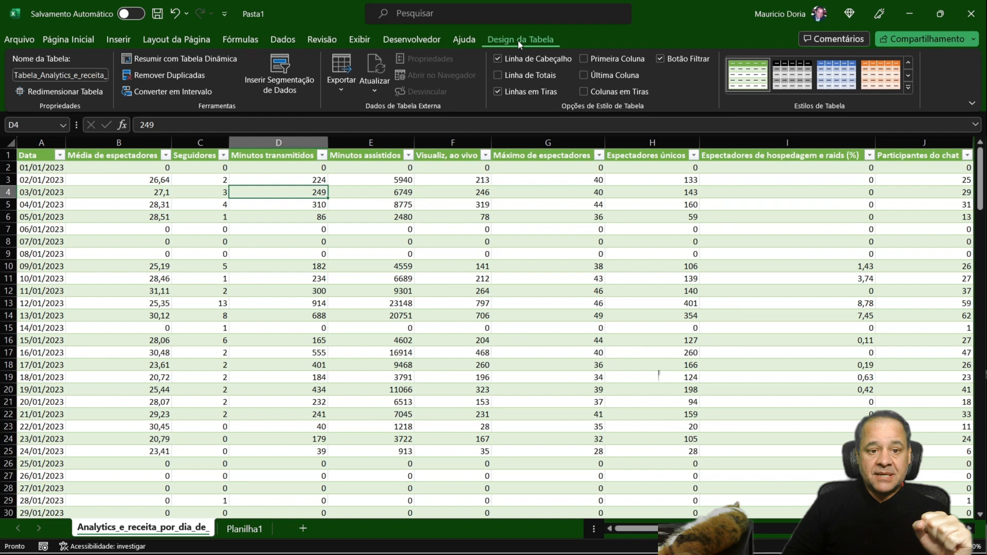
- Convert the imported analytics table into a normal cell range
left_click(162, 91)
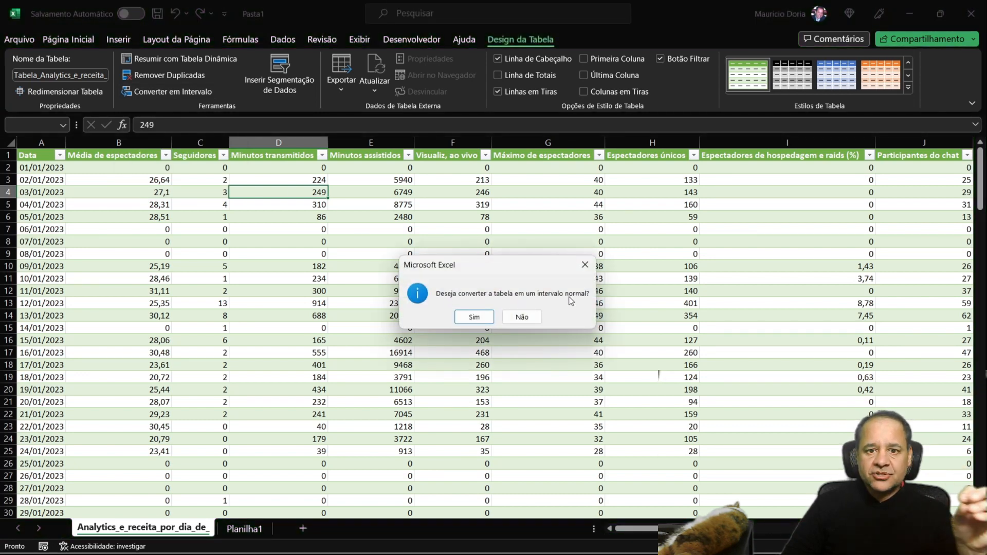
left_click(474, 317)
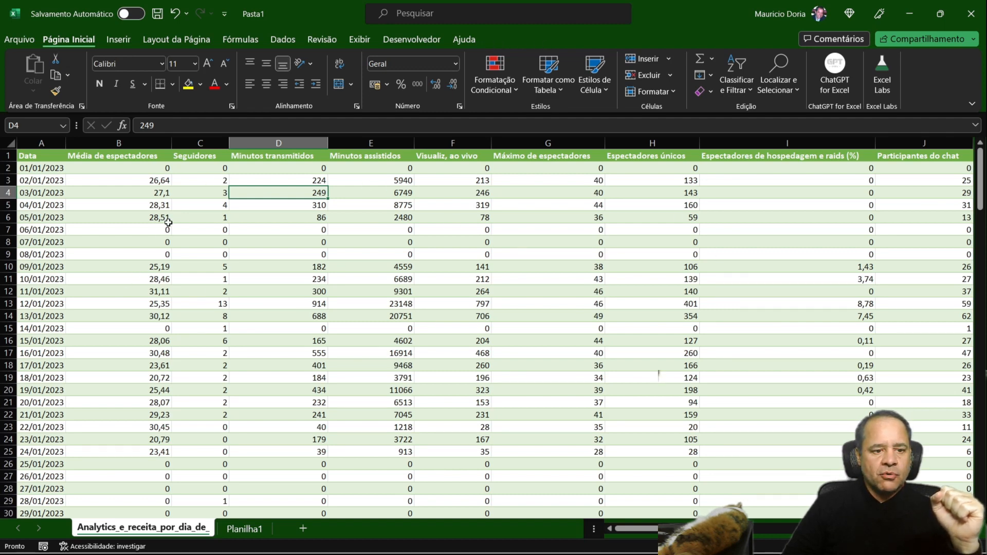
left_click(309, 179)
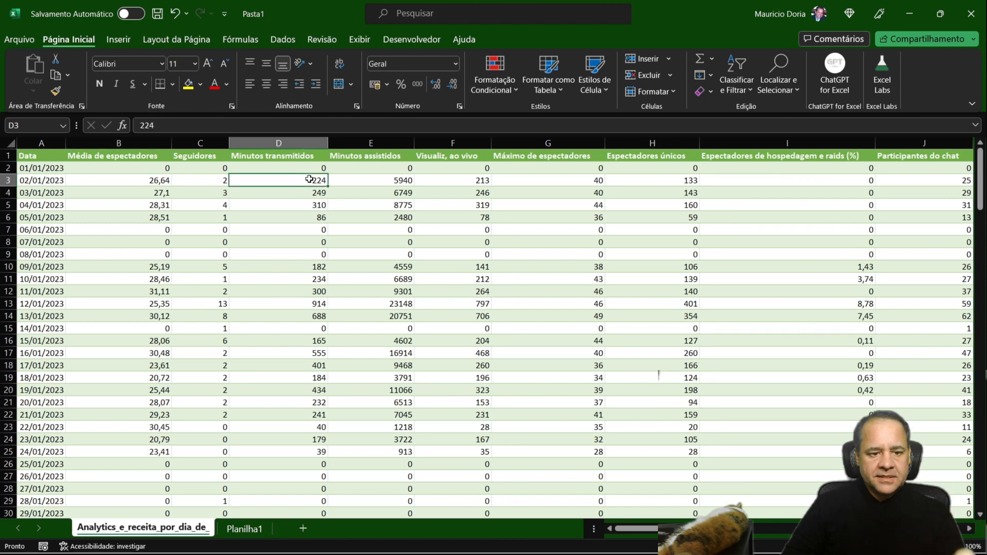
type("=")
left_click(156, 180)
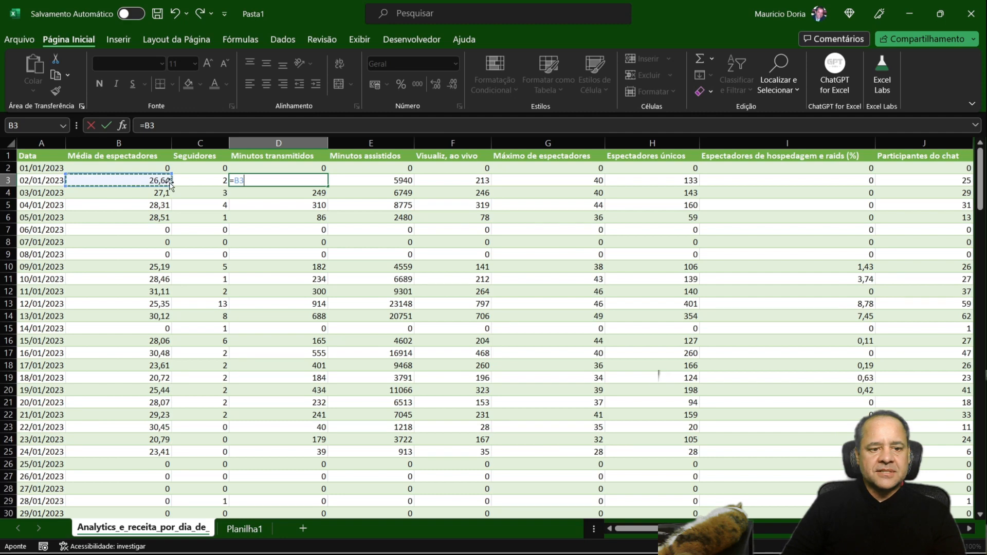
key("Escape")
left_click(296, 232)
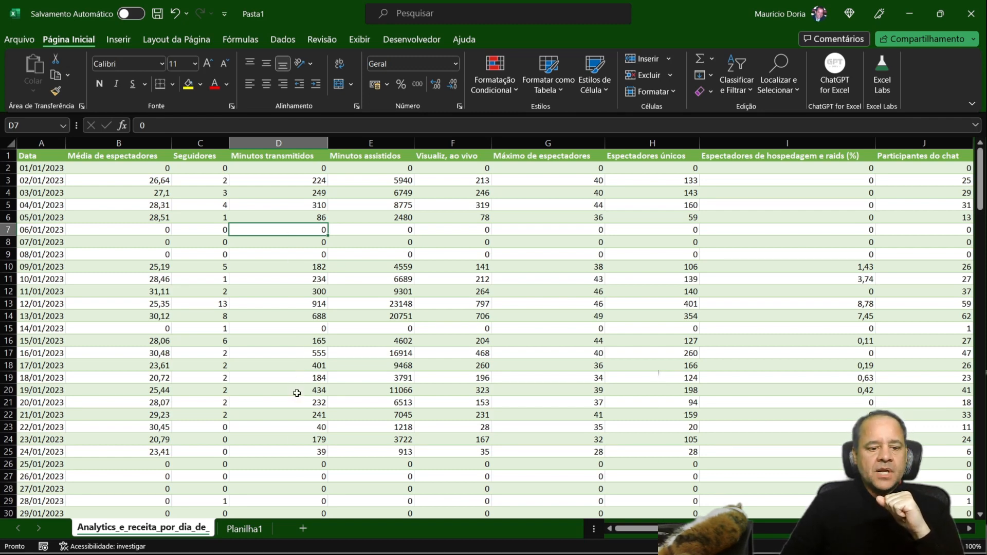
- Switch to OneDrive in Firefox and upload the Analytics_e_receita_por_dia_de_Jan_1_2023_a_Jun_21_2023.csv file from Downloads to Meus arquivos
mouse_move(156, 553)
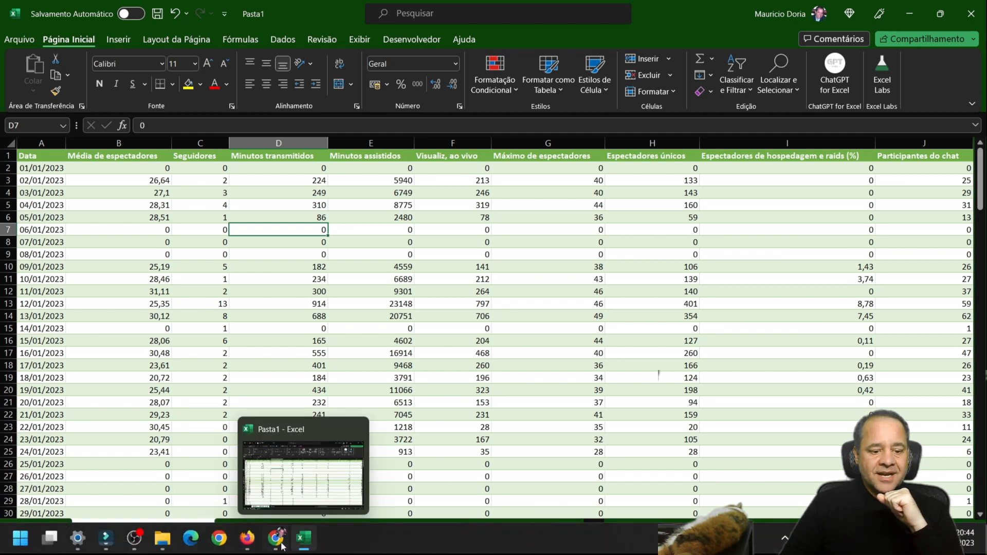
mouse_move(277, 548)
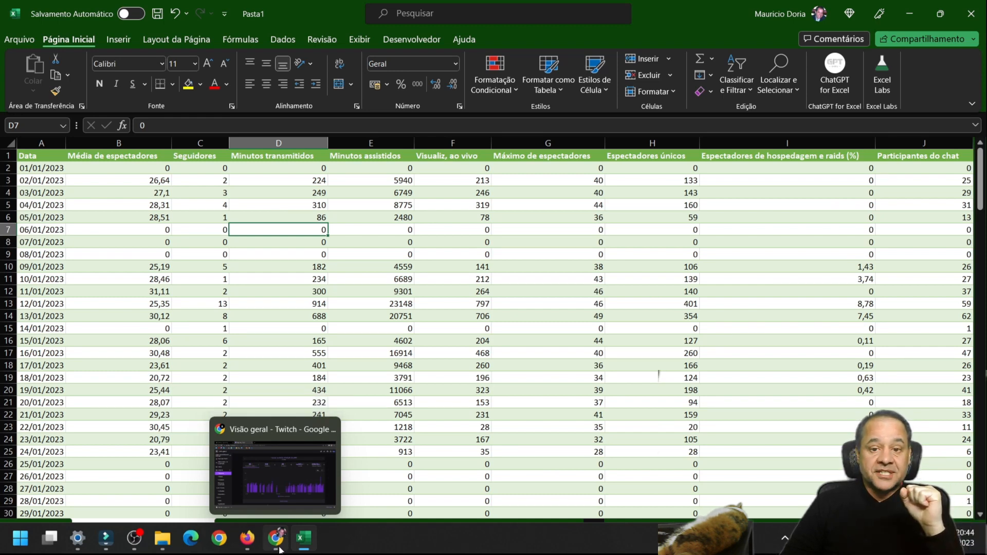
mouse_move(245, 541)
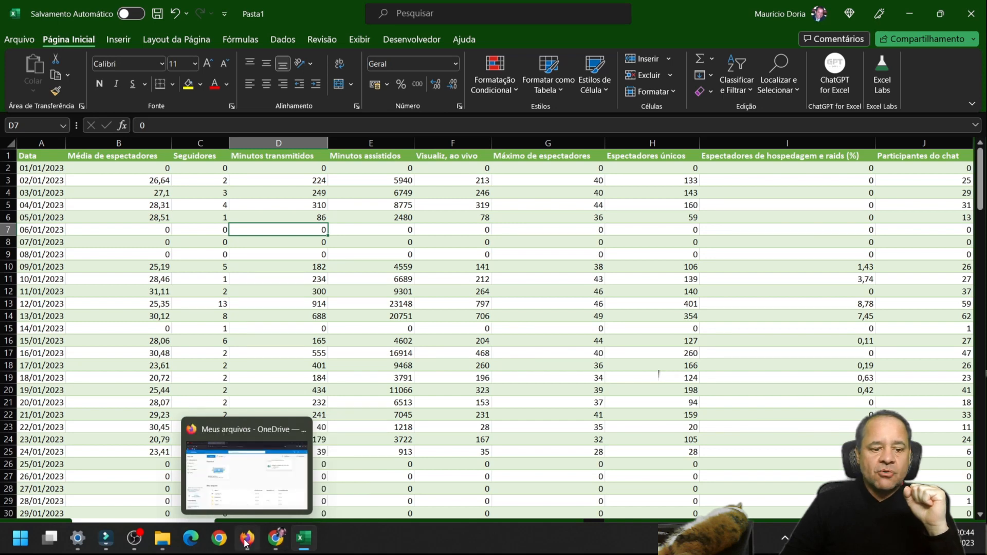
left_click(247, 541)
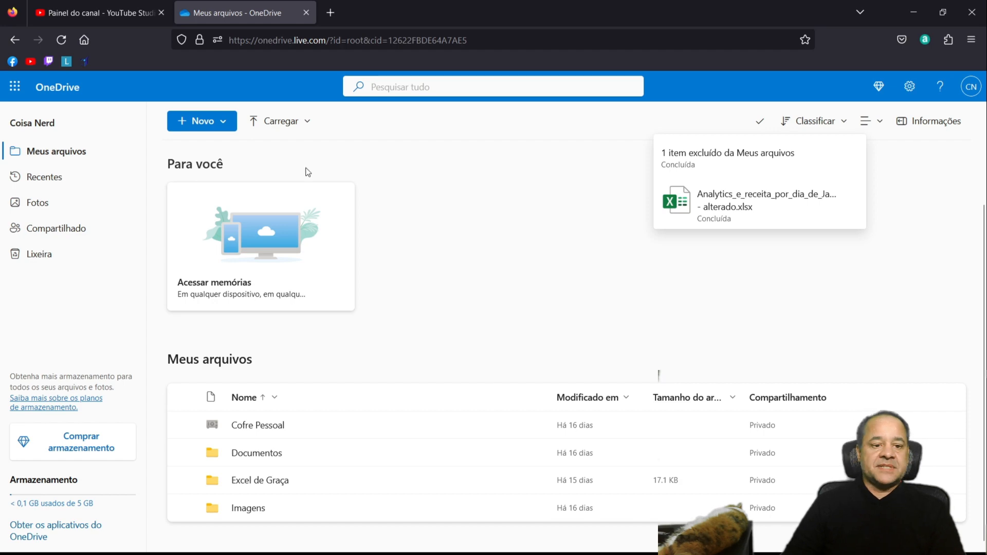
left_click(275, 122)
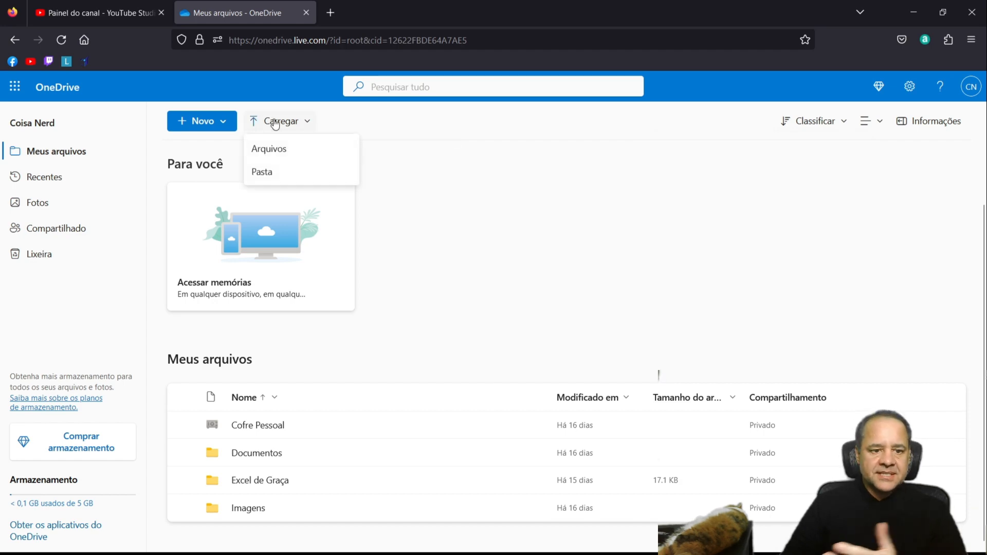
left_click(280, 152)
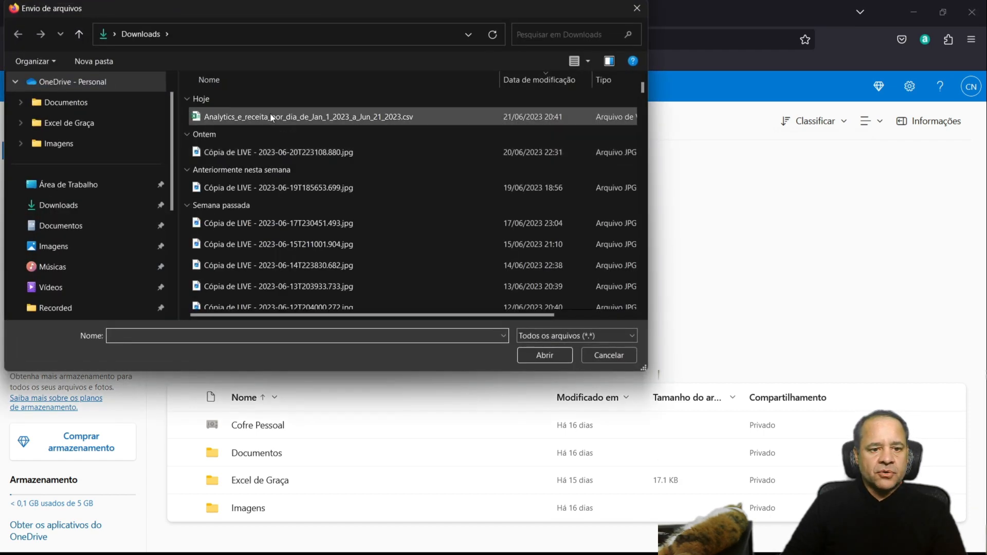
double_click(269, 114)
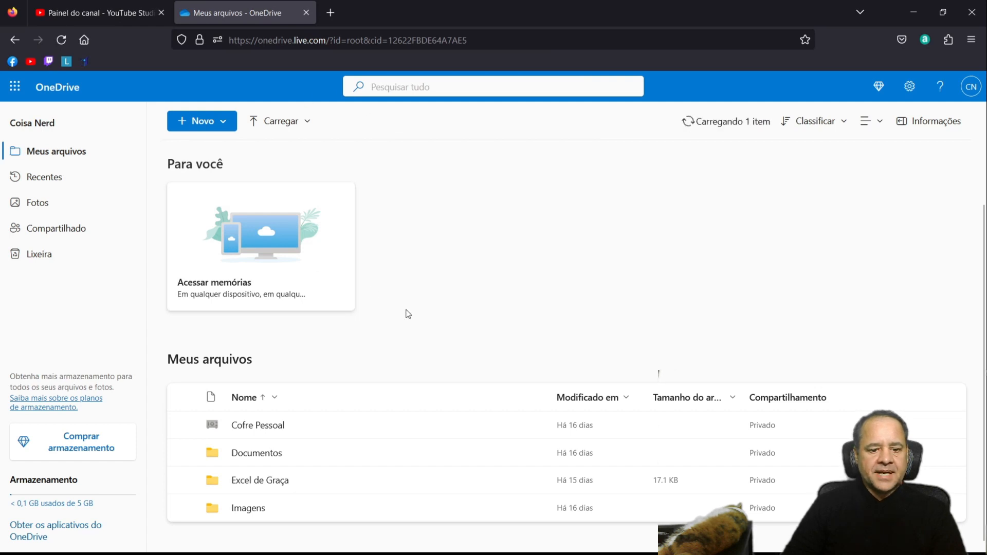
- Open the uploaded analytics CSV in Excel for the web and widen columns A and B
scroll(408, 314, "down", 1)
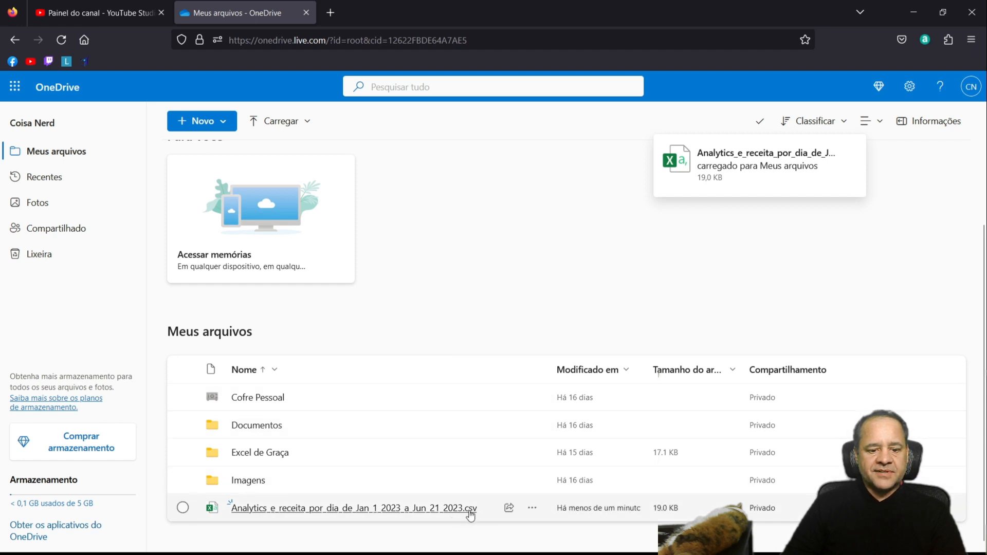
left_click(425, 508)
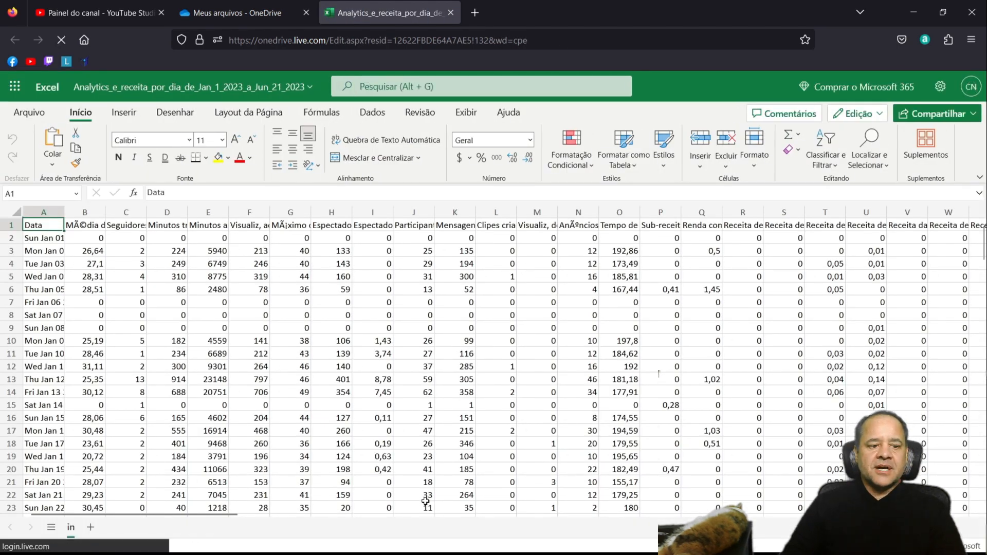
left_click_drag(64, 213, 184, 213)
left_click(168, 250)
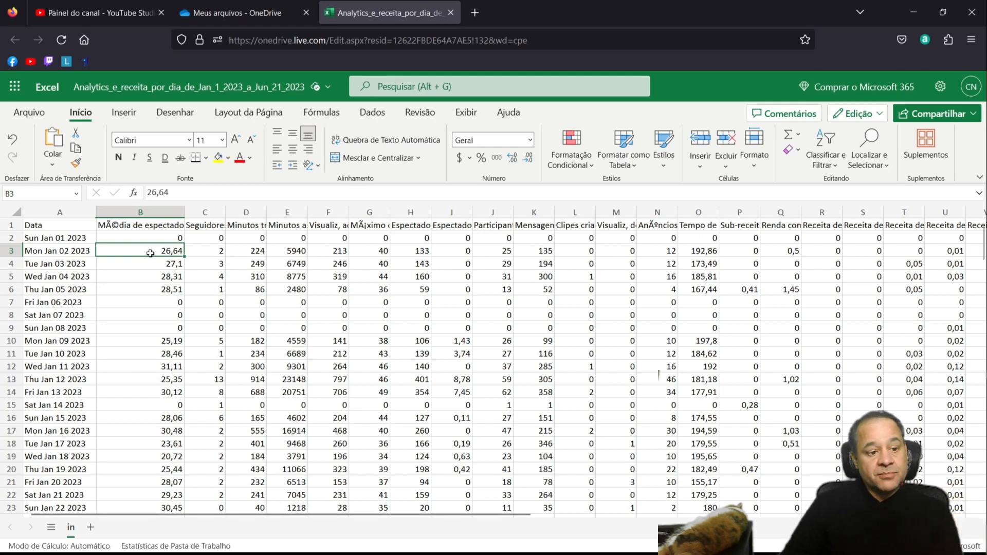
- Correct the garbled header in cell B1 so it reads Média de espectadores
left_click(126, 224)
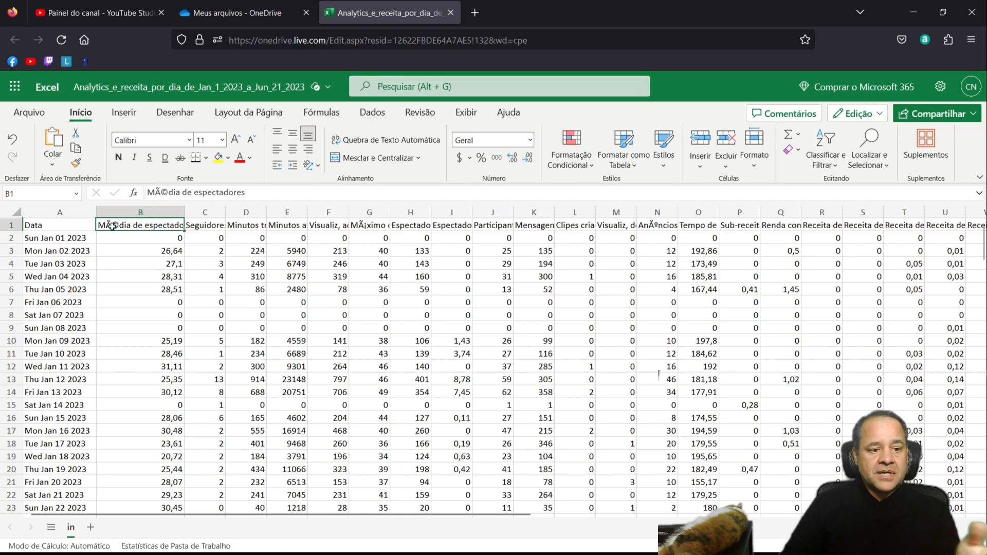
left_click(134, 298)
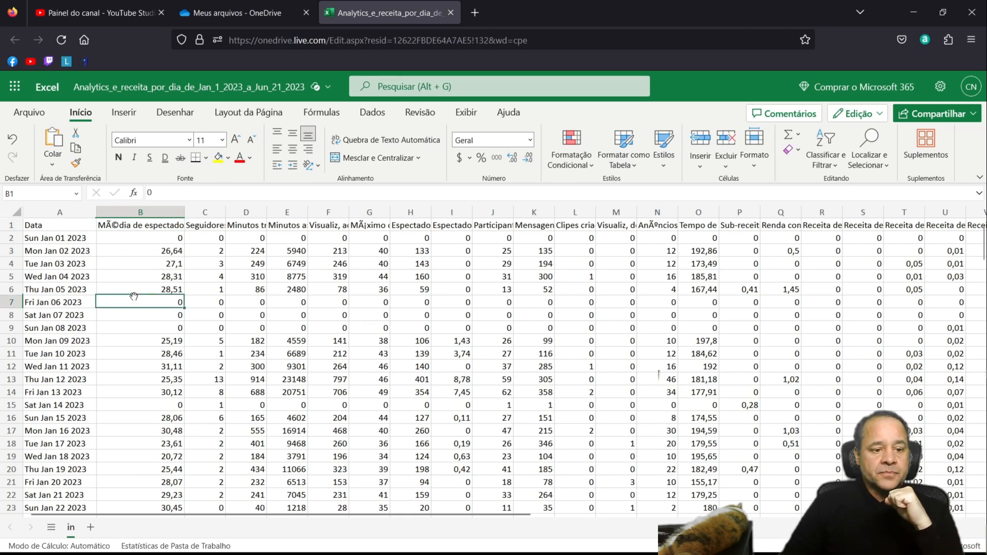
left_click(131, 262)
left_click(112, 225)
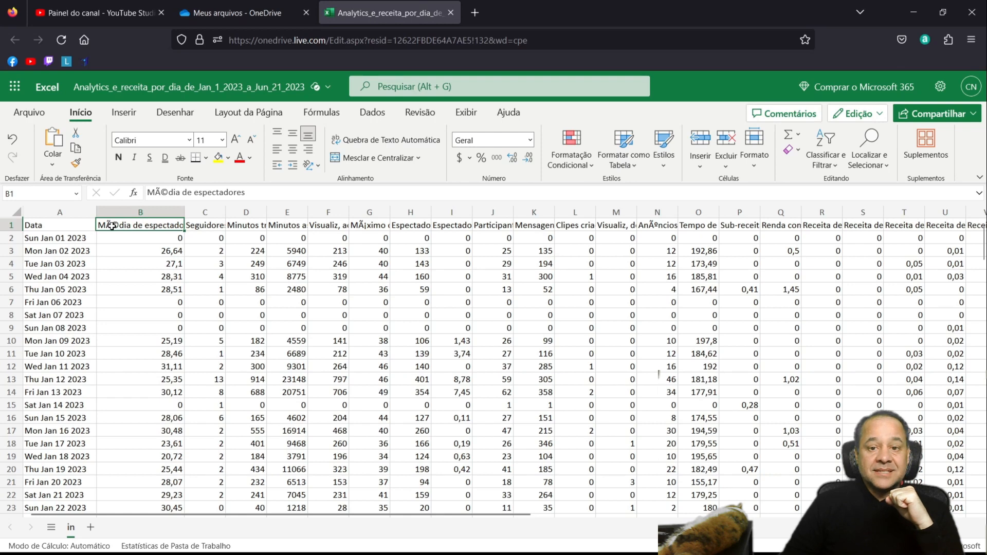
double_click(113, 225)
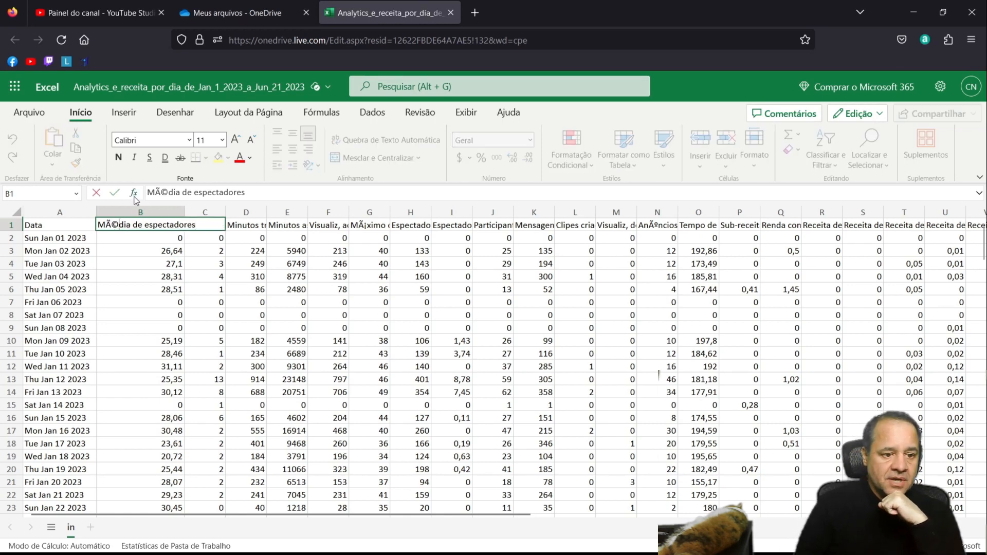
key("BackSpace")
key("BackSpace")
key("BackSpace")
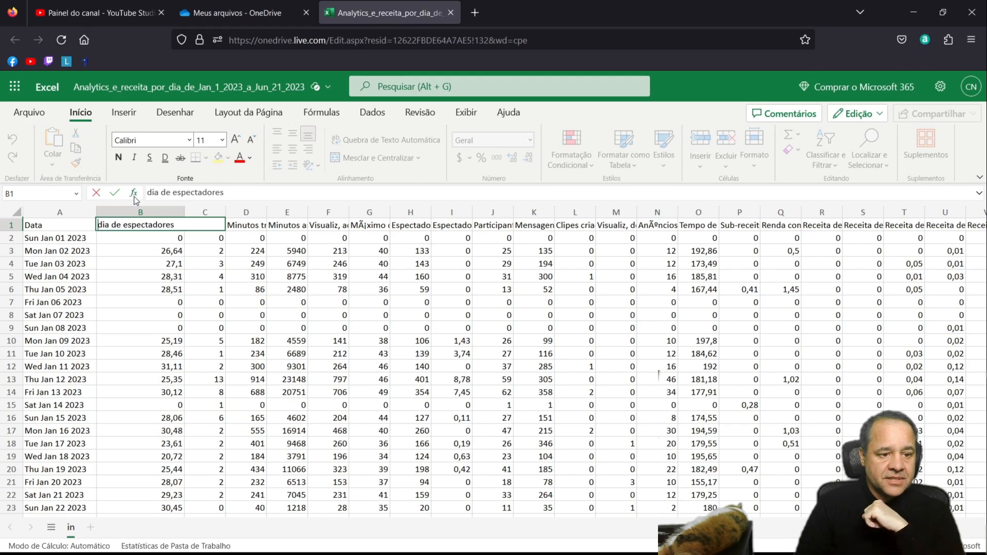
type("M")
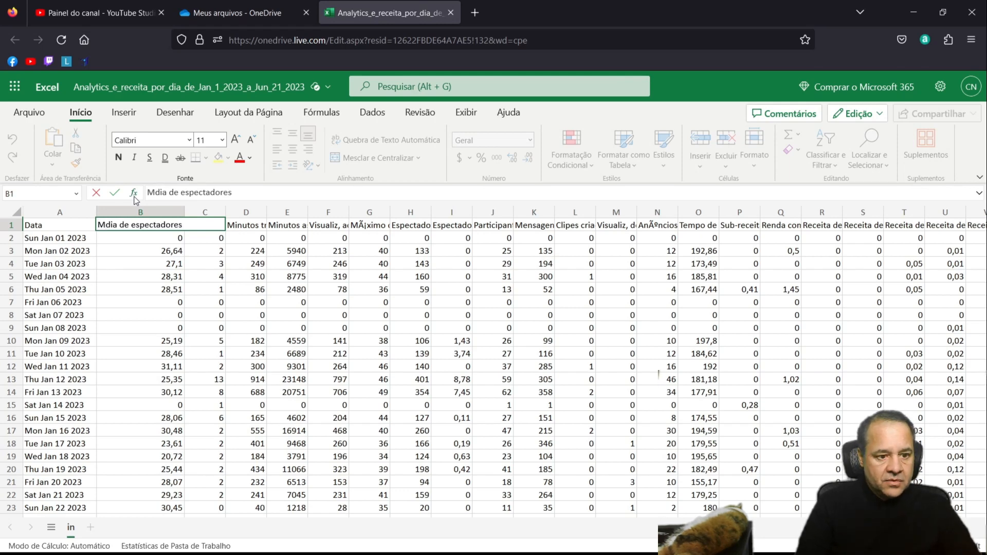
type("é")
key("Return")
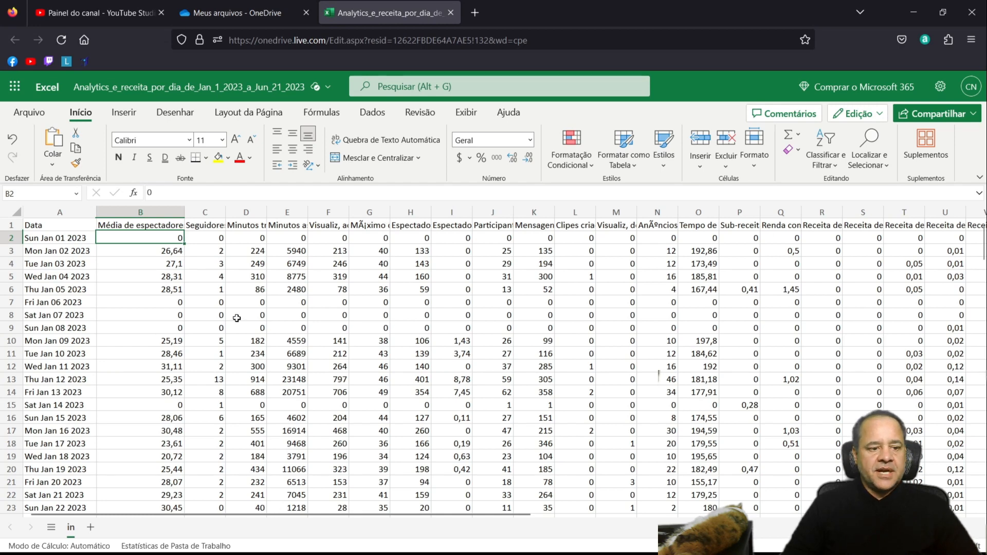
left_click(74, 238)
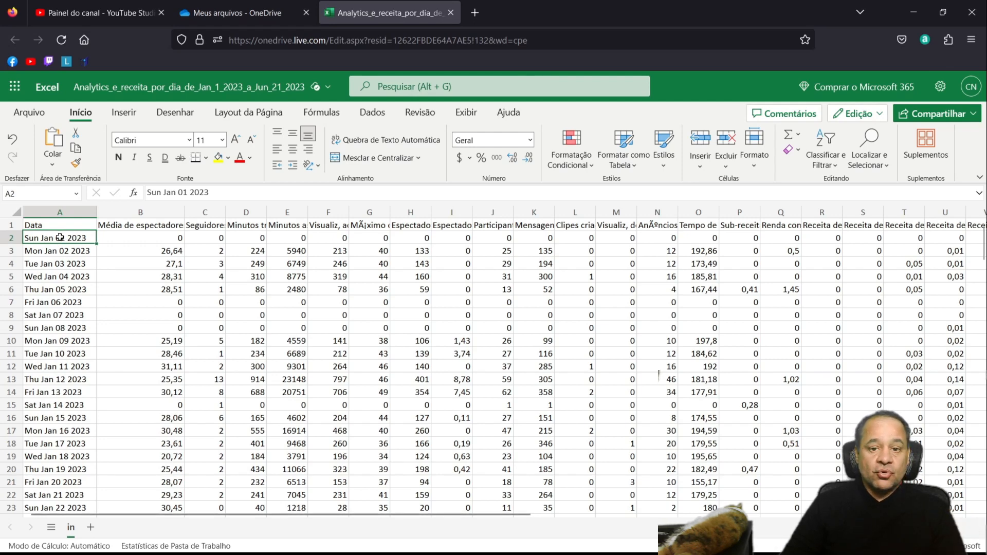
left_click(64, 292)
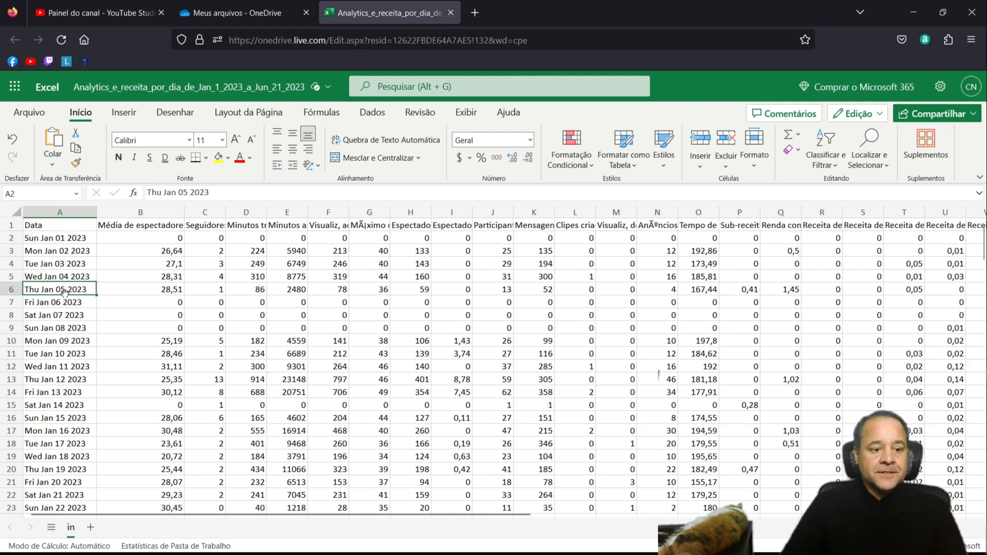
left_click(74, 236)
left_click(140, 212)
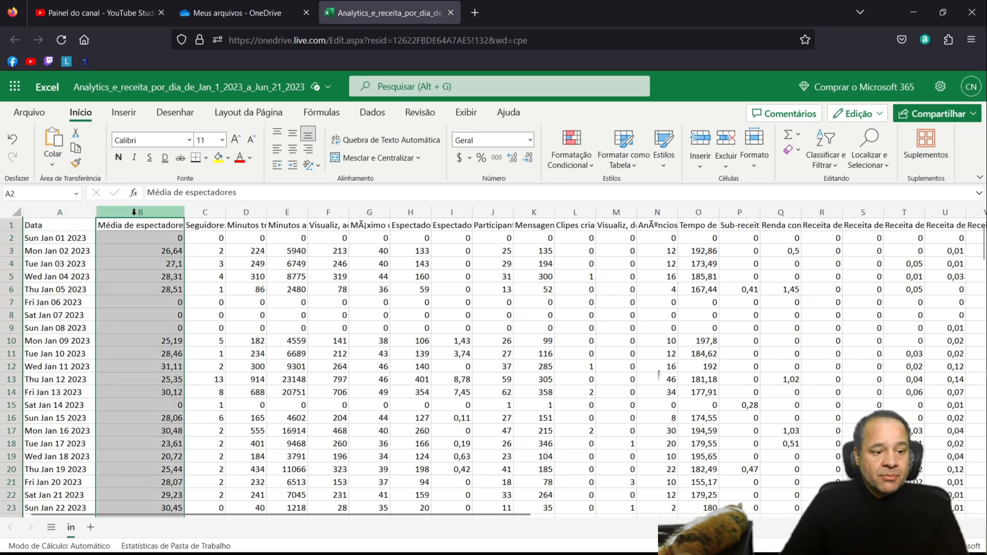
left_click(75, 240)
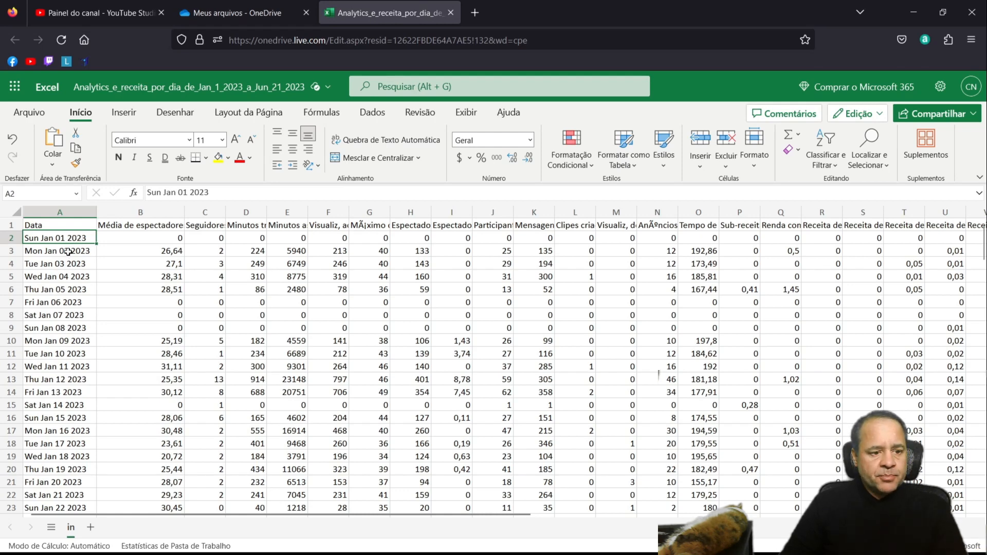
left_click(70, 303)
left_click(78, 239)
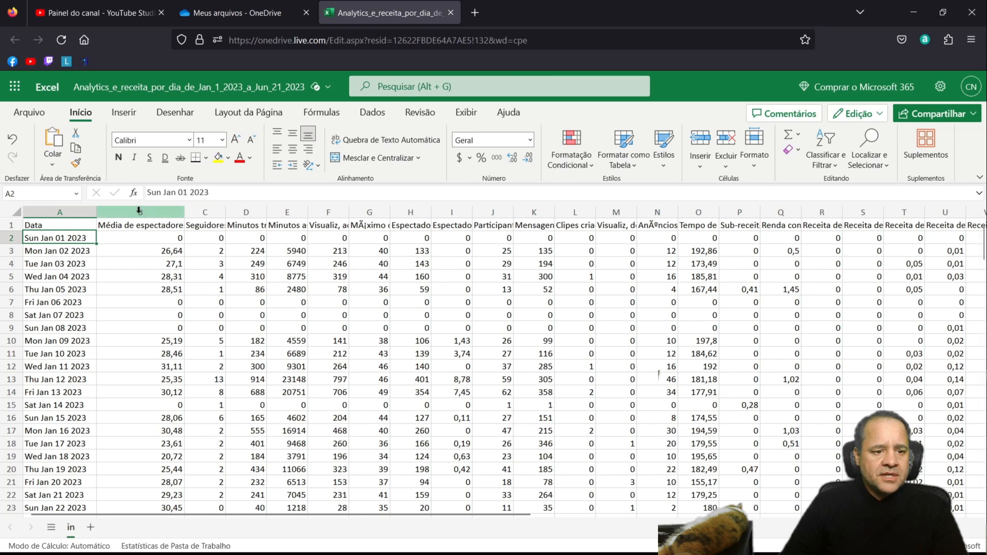
- Insert an empty column between the Data and Média de espectadores columns
left_click(154, 213)
right_click(176, 277)
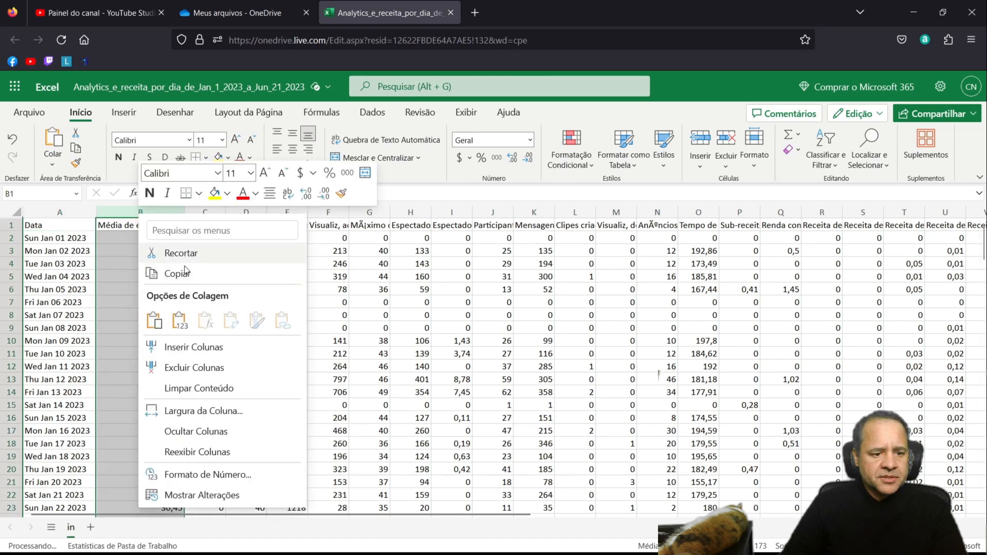
left_click(184, 349)
- Enter the date 01/01/2023 in B2 and fill the daily date series down the new column alongside the data
left_click(128, 236)
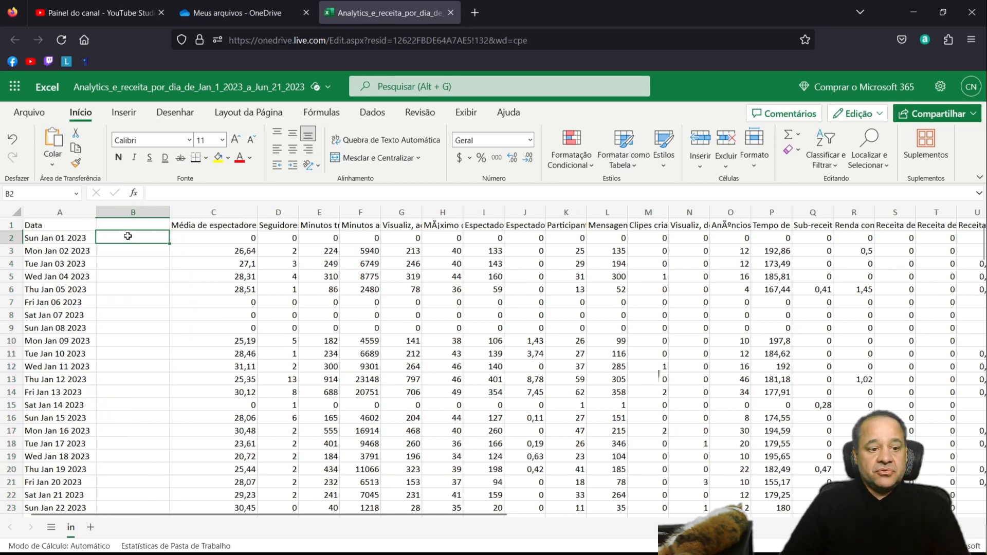
type("01/*01")
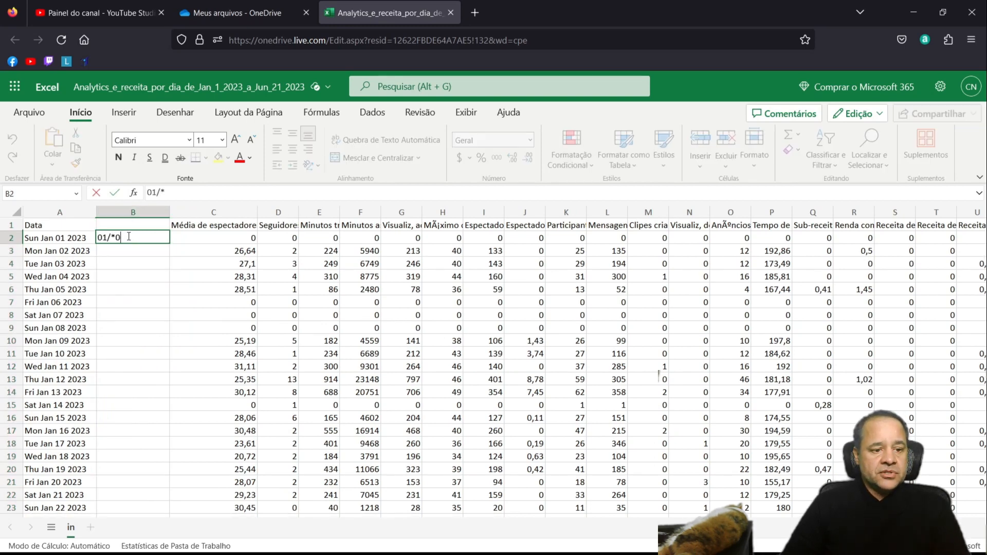
key("BackSpace")
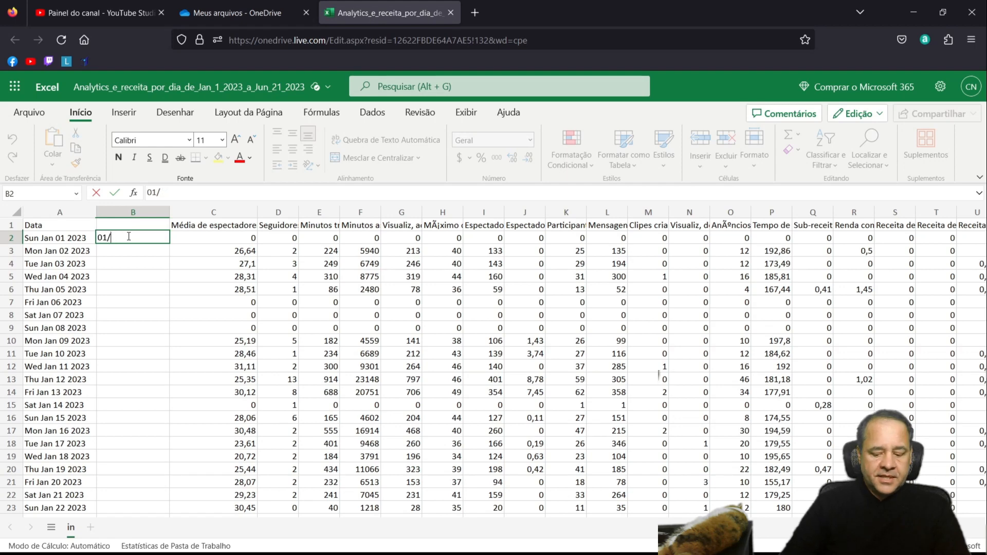
type("01/2023")
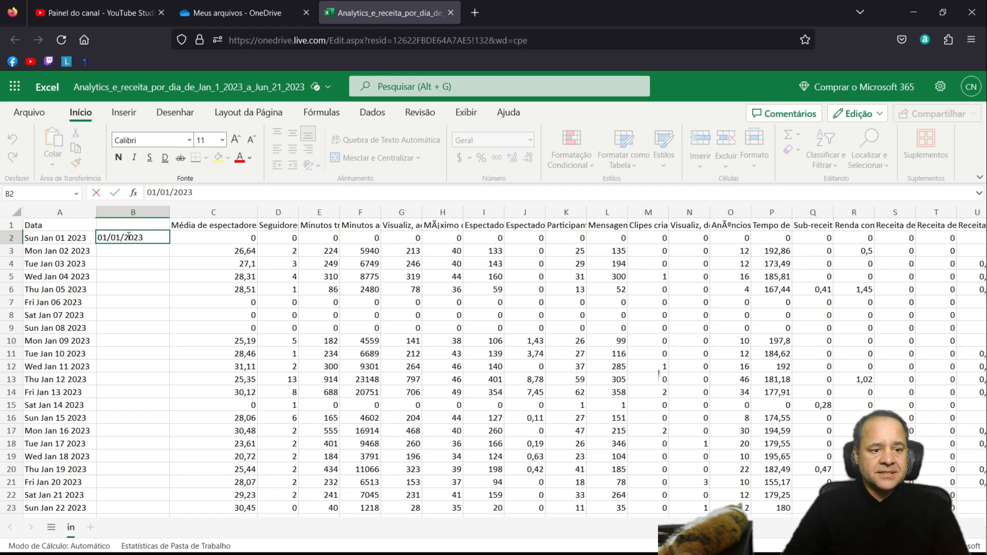
key("Return")
left_click(127, 237)
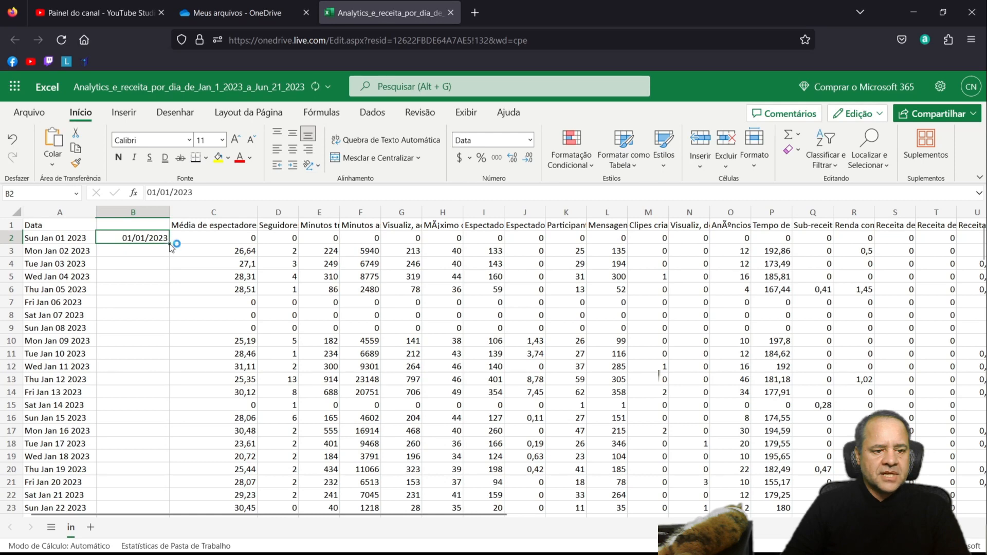
double_click(169, 244)
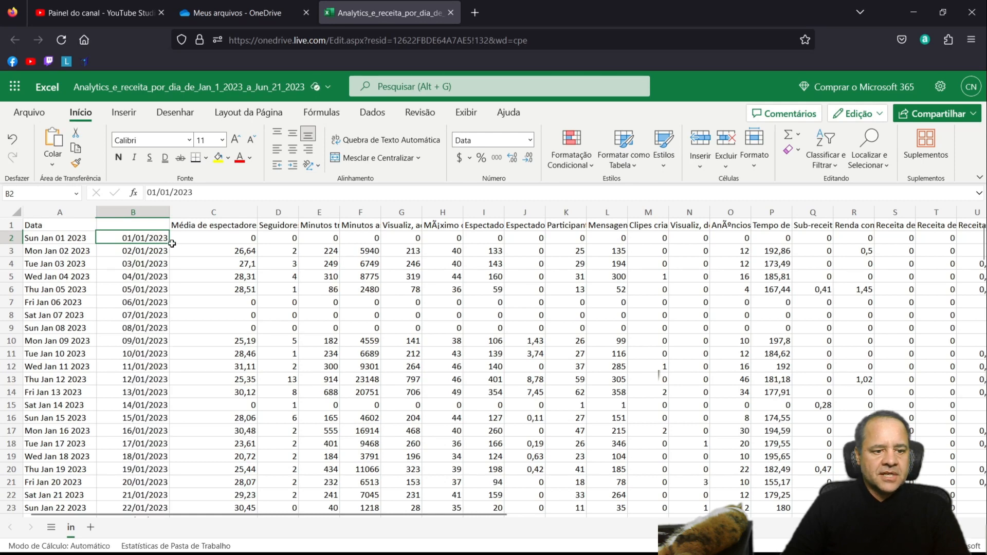
- Compare the filled dates in column B with the original text dates in column A down to the last data row
mouse_move(169, 244)
left_mouse_down()
mouse_move(154, 296)
mouse_move(154, 366)
left_mouse_up()
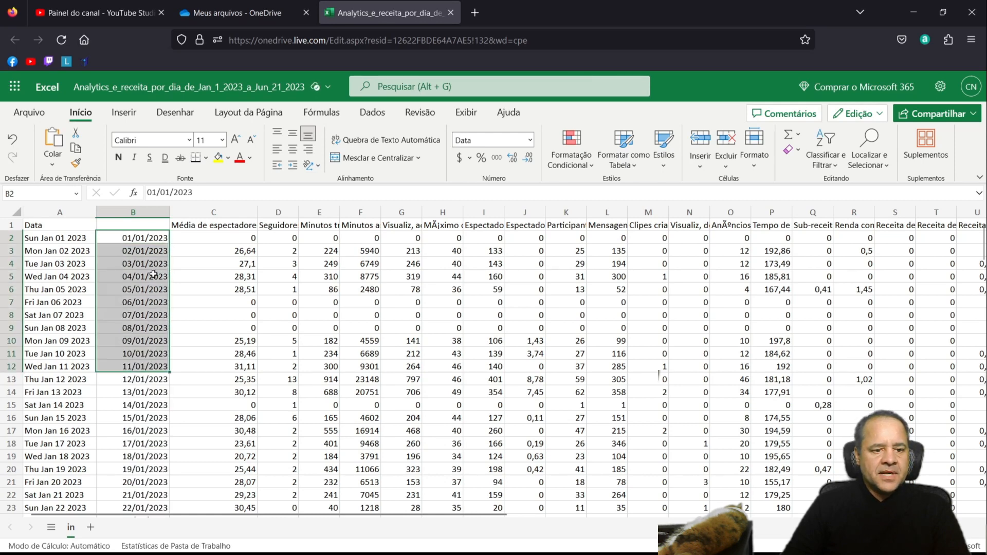
left_click(148, 238)
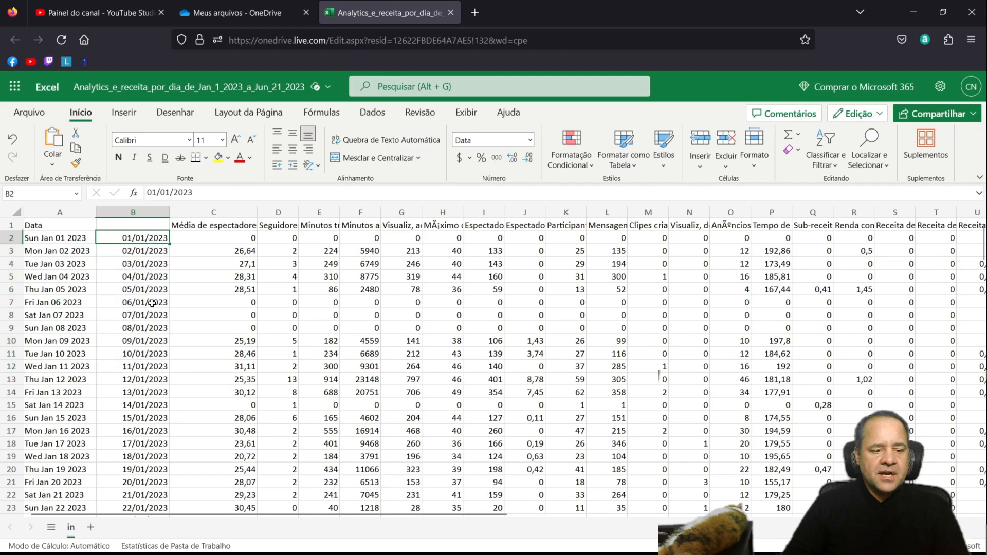
left_click(148, 416)
left_click(152, 240)
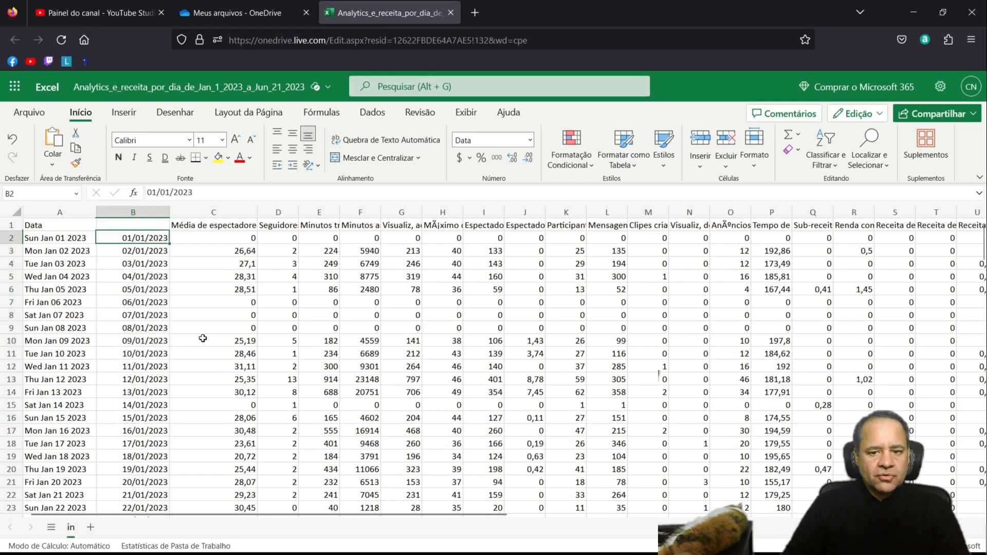
left_click_drag(984, 249, 985, 506)
scroll(659, 374, "down", 5)
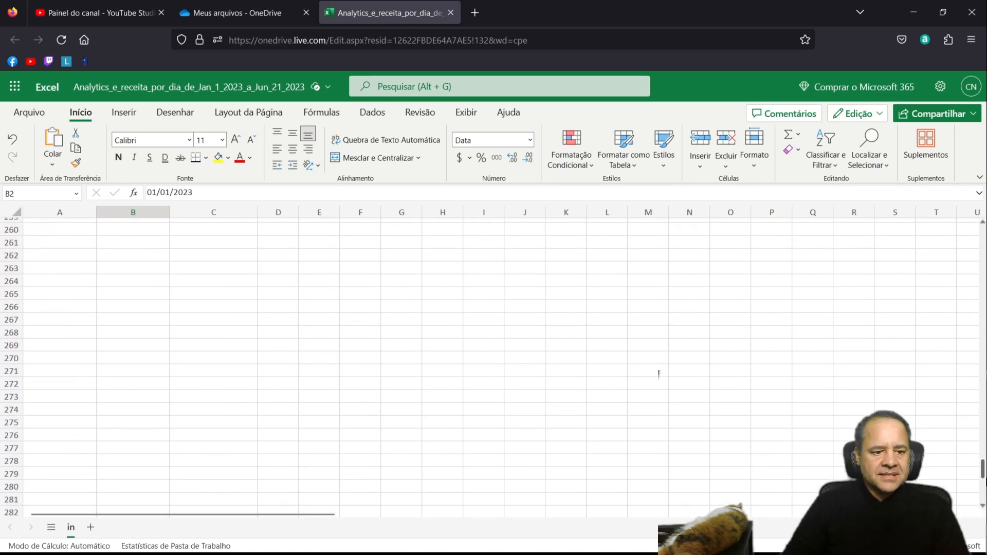
scroll(658, 374, "up", 20)
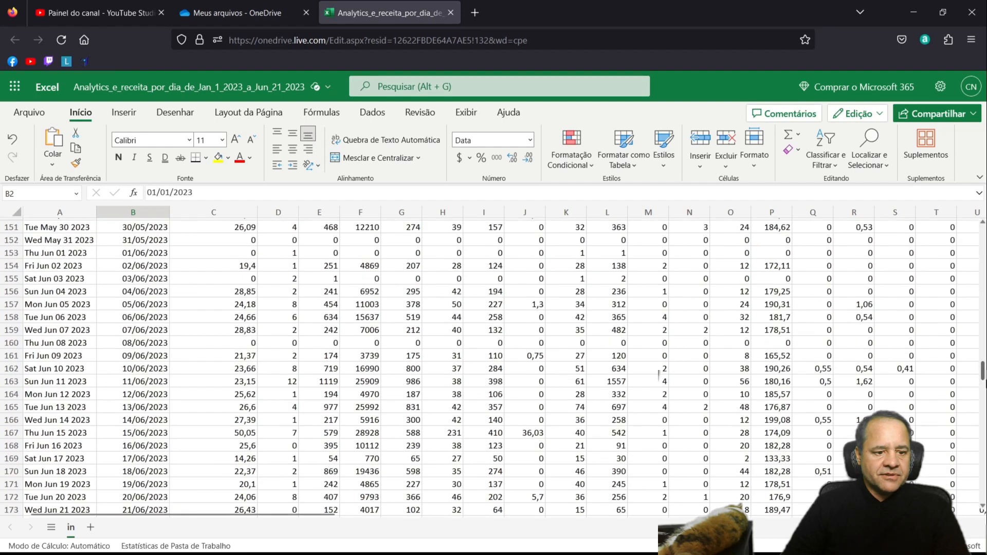
scroll(658, 375, "down", 5)
left_click(51, 319)
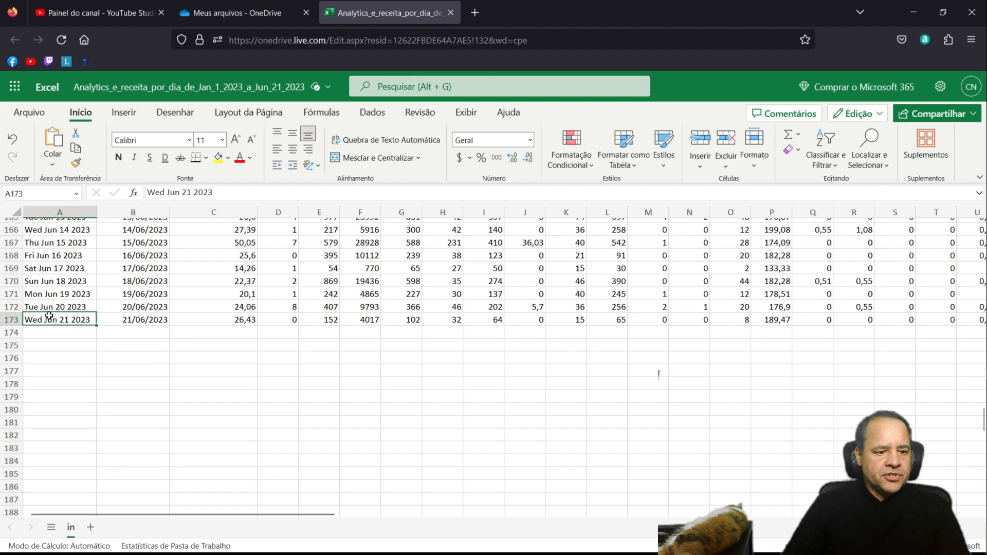
left_click(131, 318)
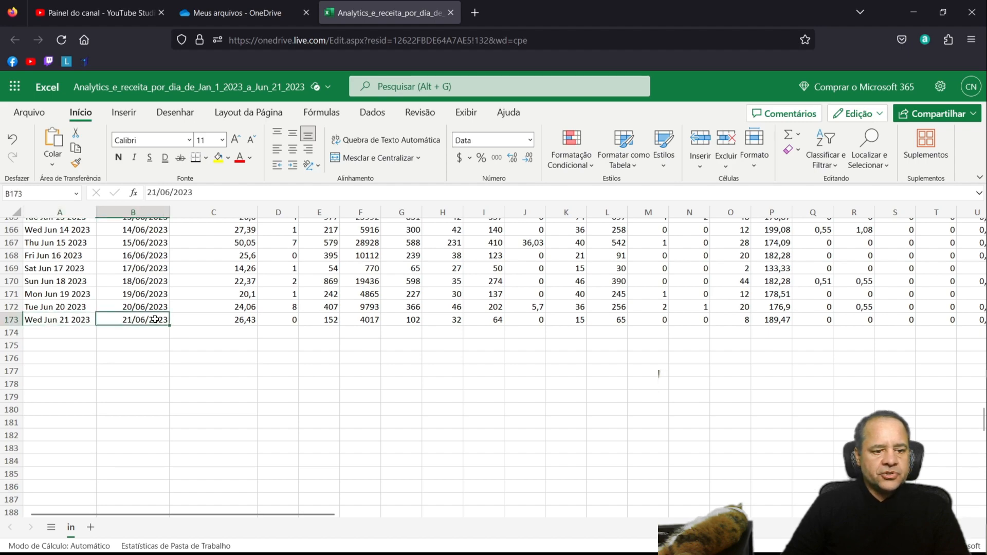
scroll(150, 320, "up", 20)
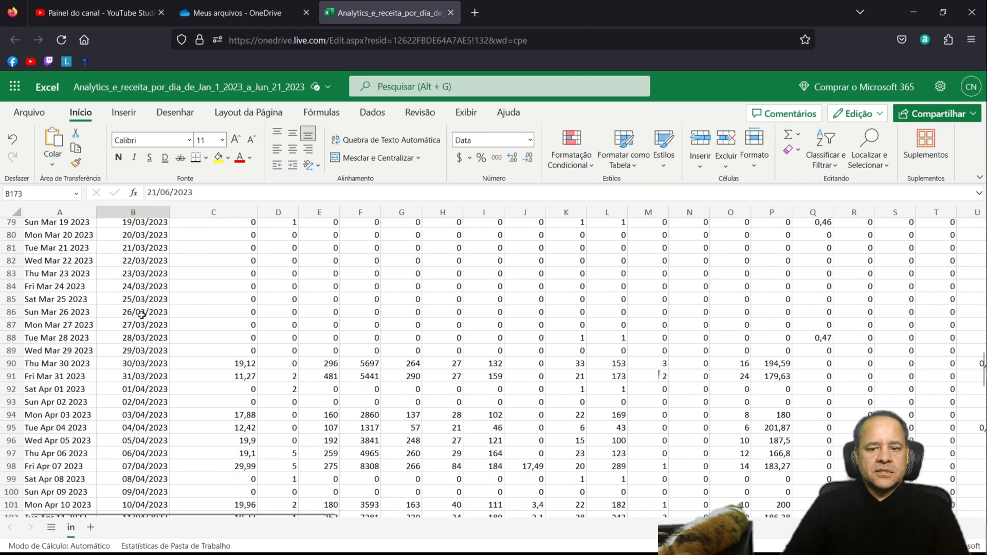
scroll(718, 262, "up", 1)
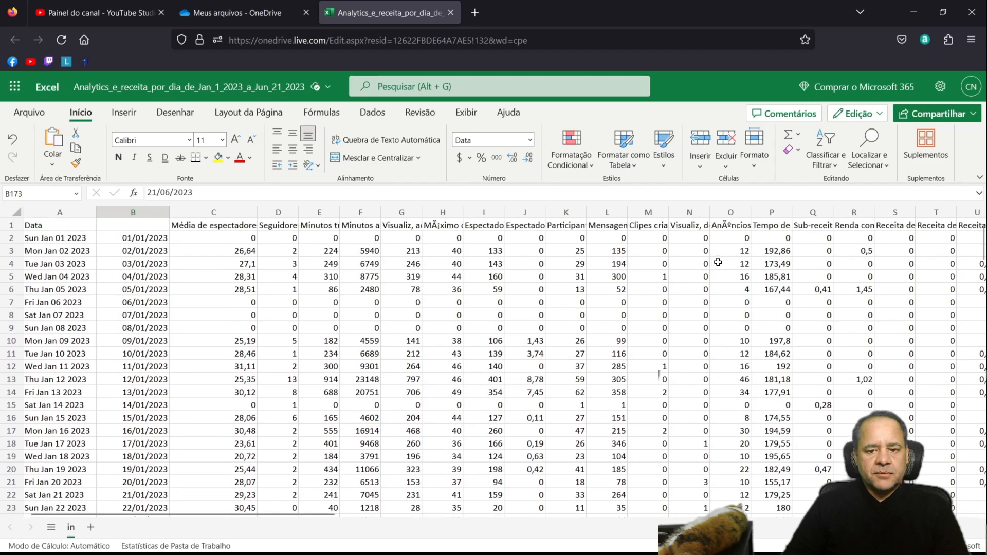
- Give the new date column the header Data in cell B1
left_click(68, 209)
left_click(139, 225)
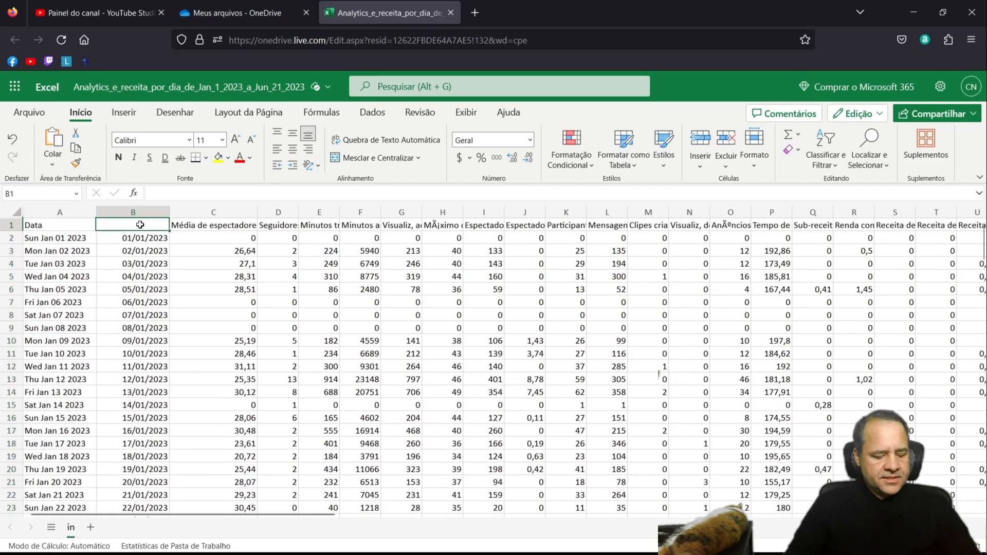
type("Data")
key("Return")
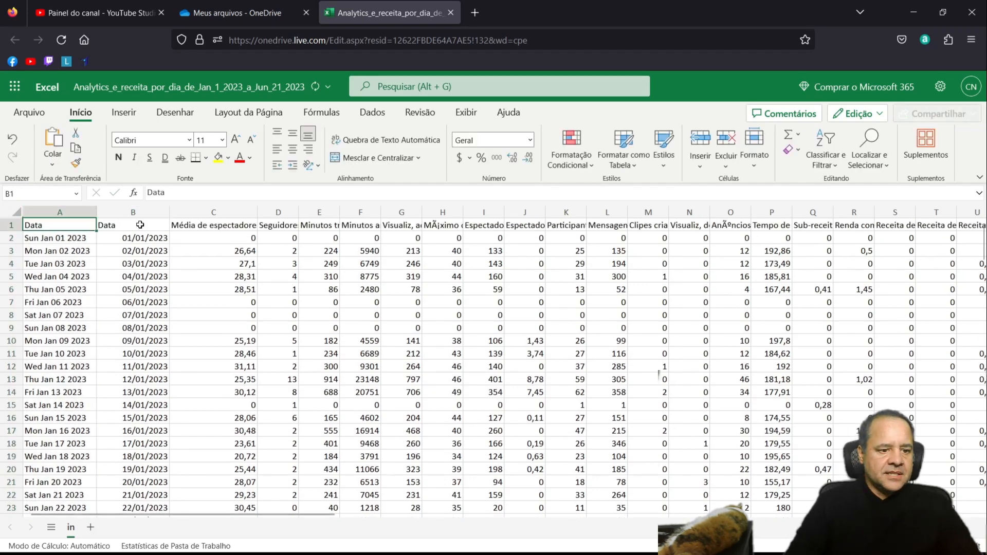
- Delete column A containing the original text dates
left_click(78, 211)
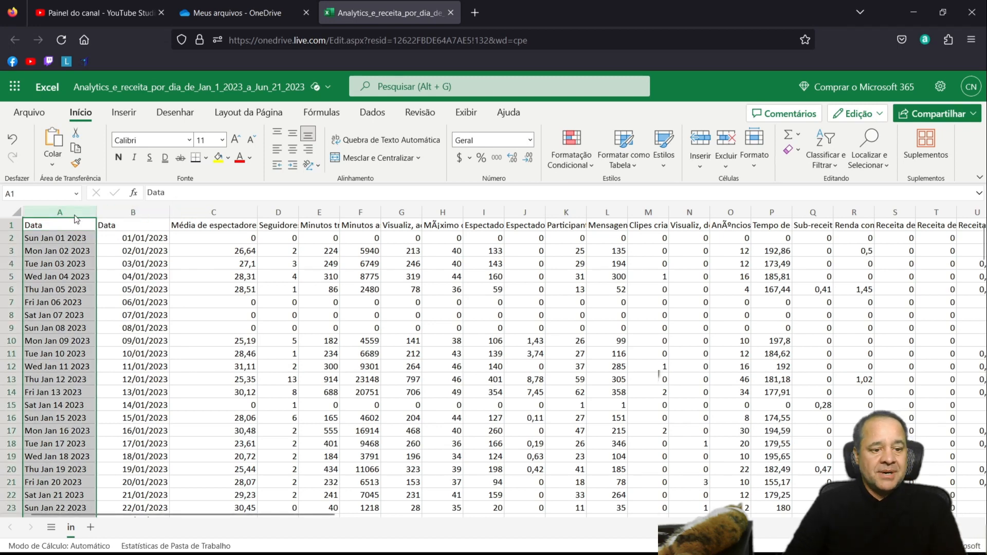
right_click(75, 217)
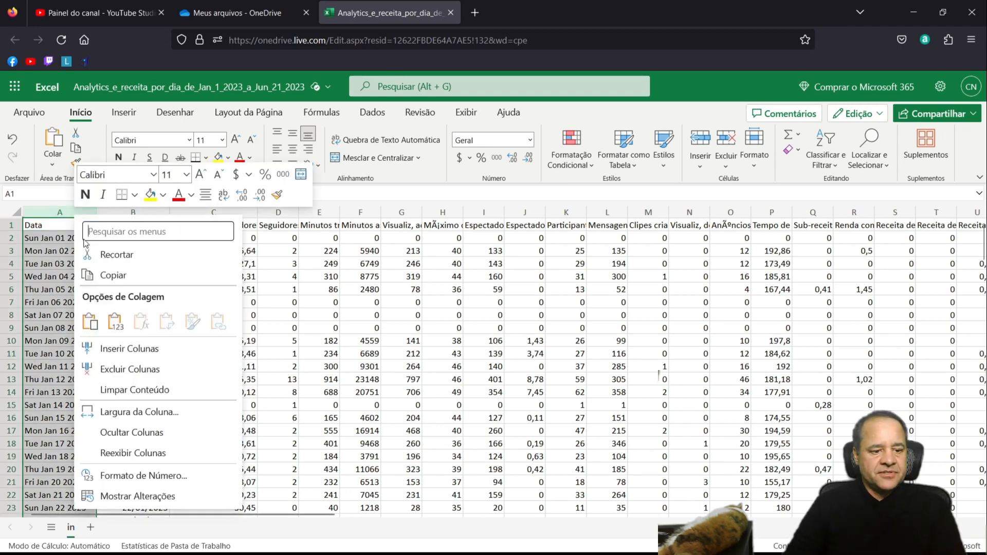
left_click(158, 370)
left_click(170, 297)
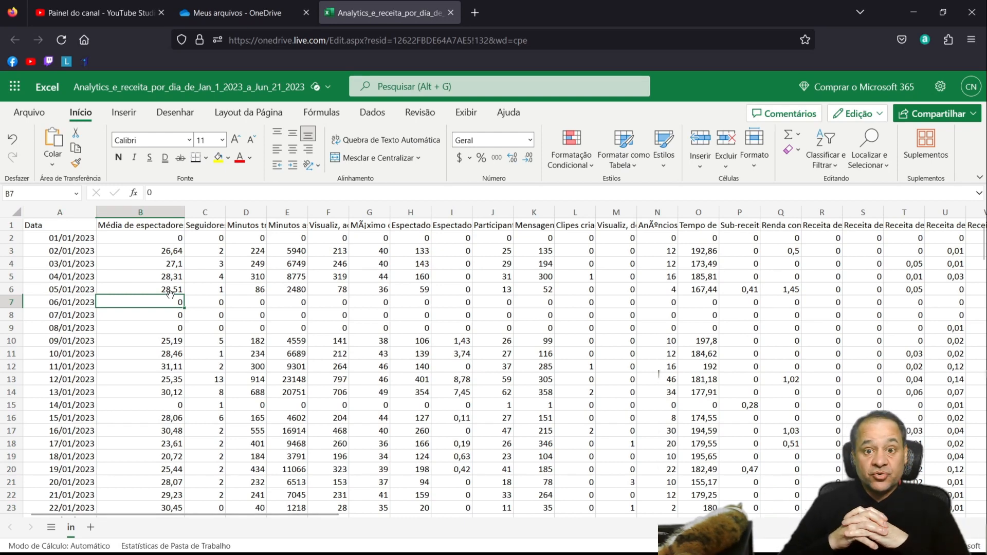
left_click(151, 251)
left_click(444, 250)
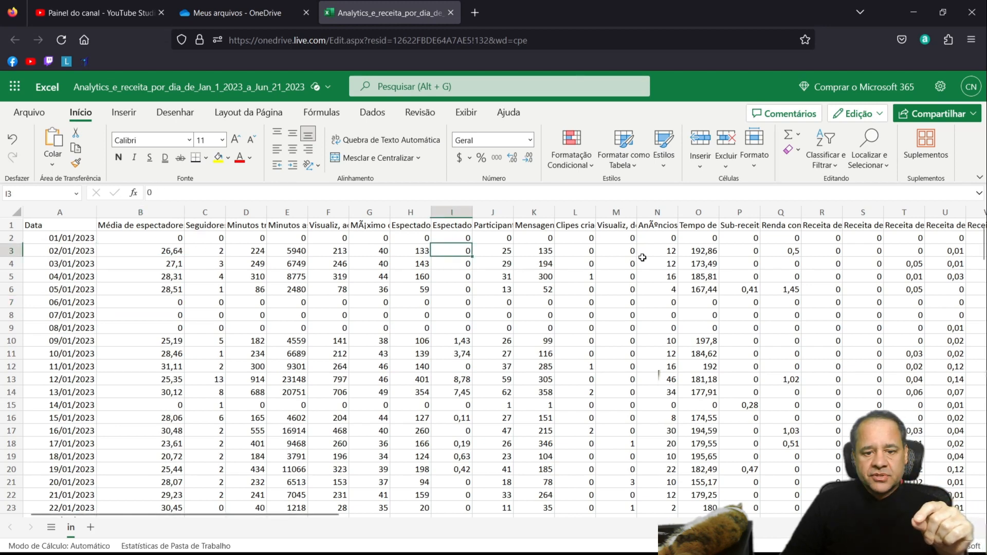
left_click(911, 255)
left_click(906, 267)
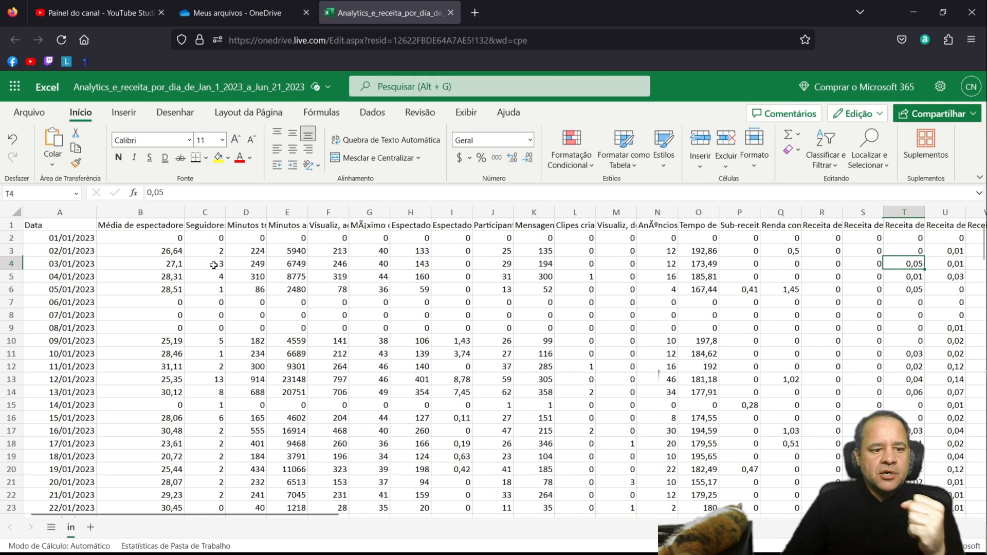
- Change the number format of cell B3 in the average viewers column to Texto
left_click(171, 251)
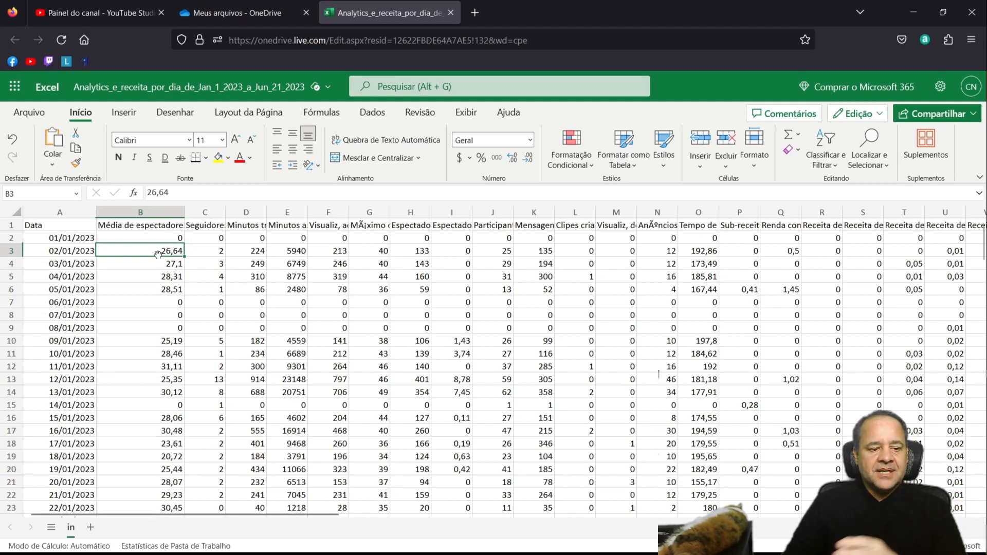
right_click(161, 253)
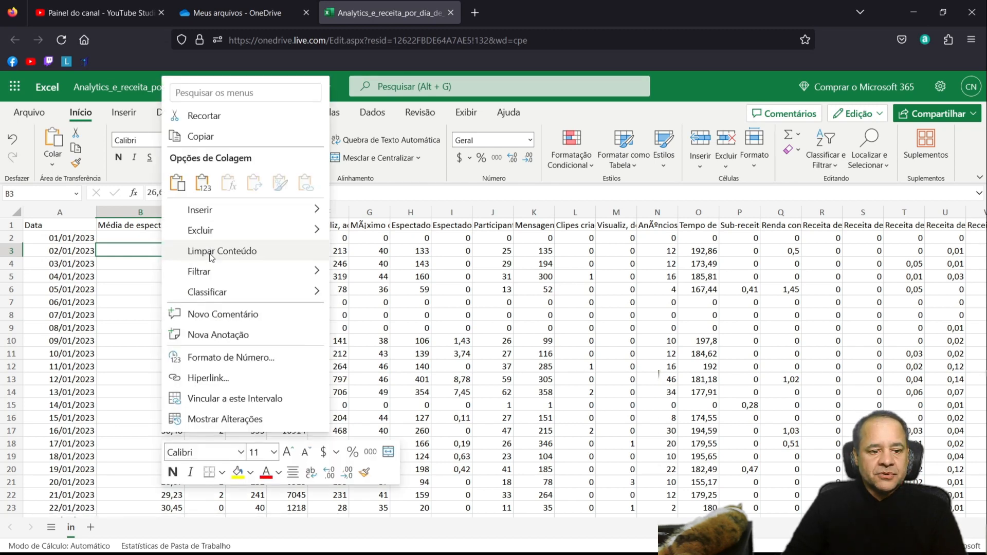
left_click(138, 248)
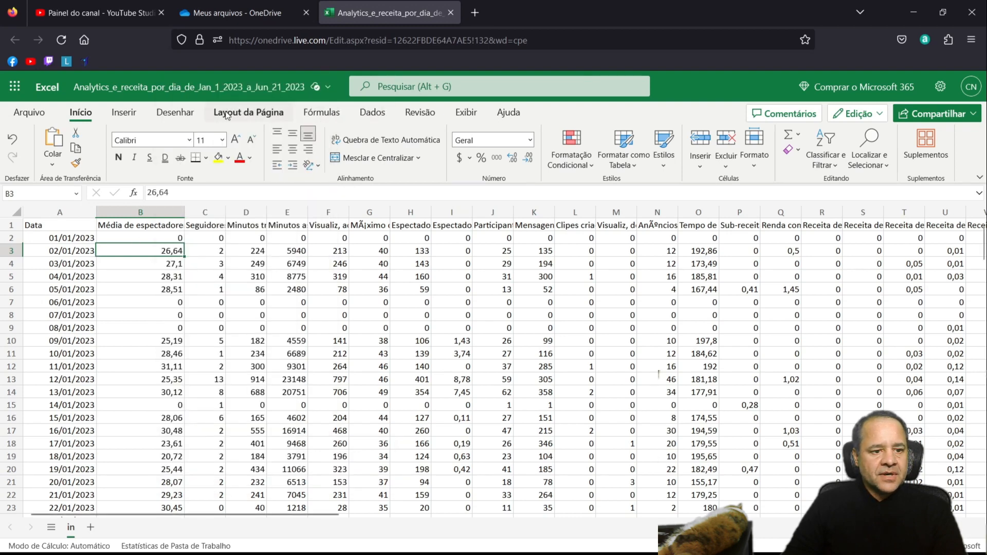
right_click(138, 256)
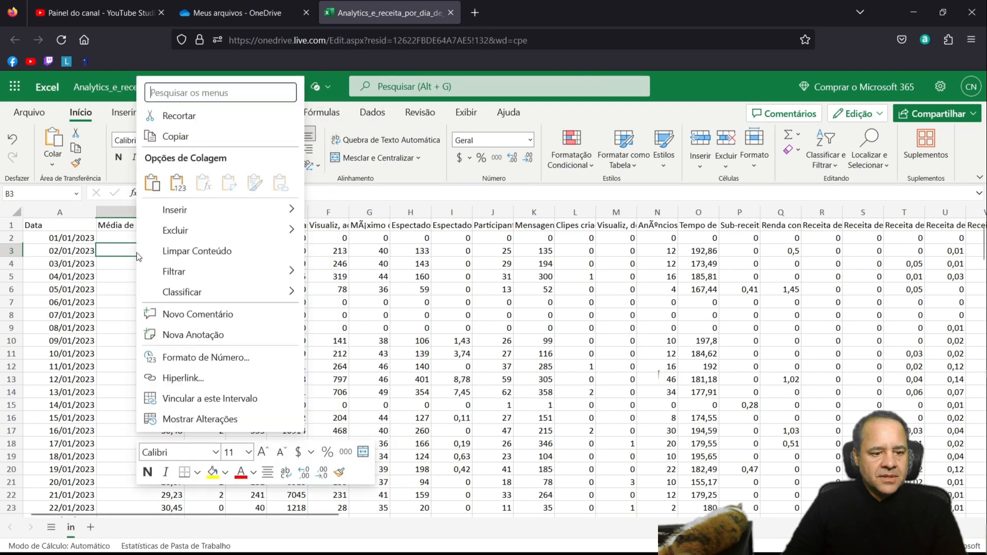
left_click(211, 358)
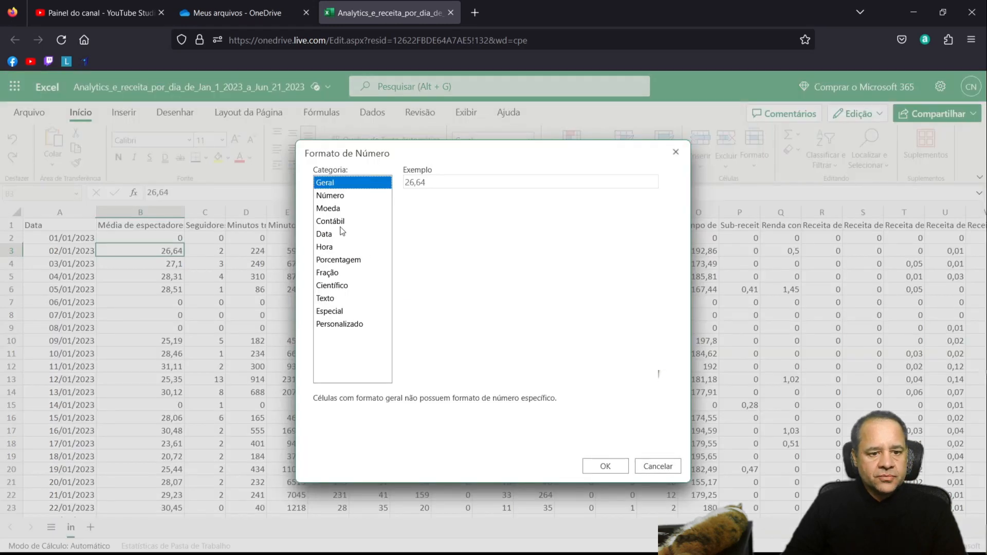
left_click(326, 299)
left_click(605, 466)
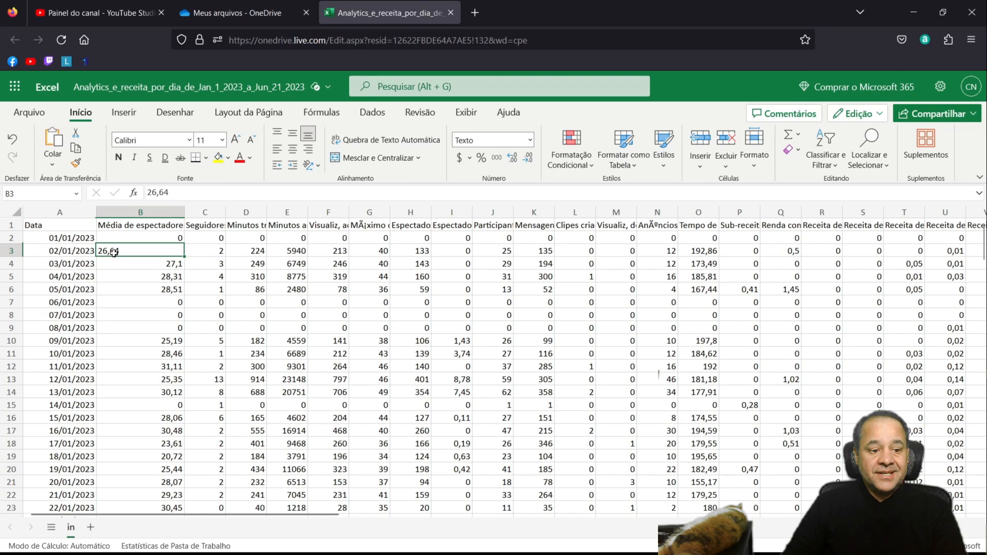
left_click(118, 272)
left_click(118, 250)
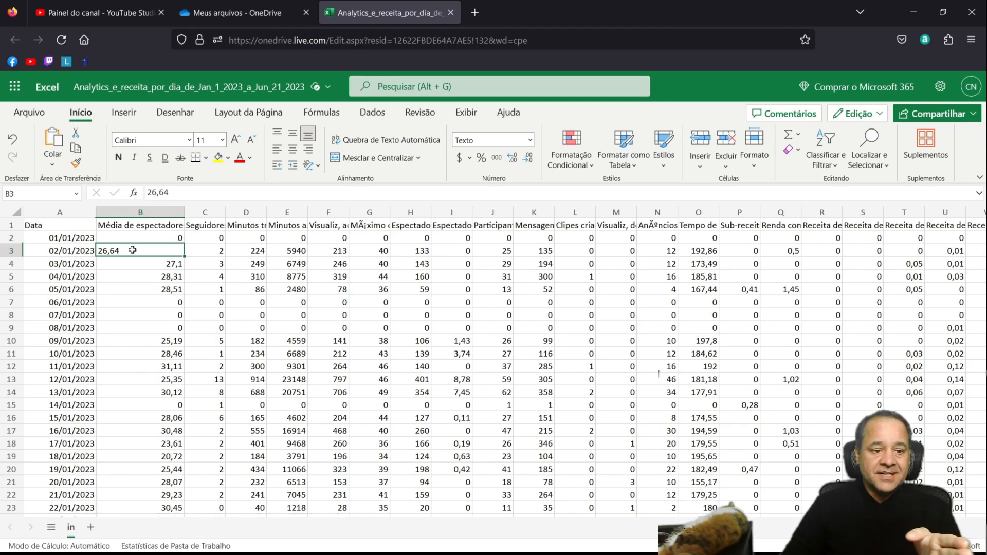
- Review the Número format options for columns B through H without applying them, and undo the text format on cell B3
left_click_drag(140, 211, 412, 212)
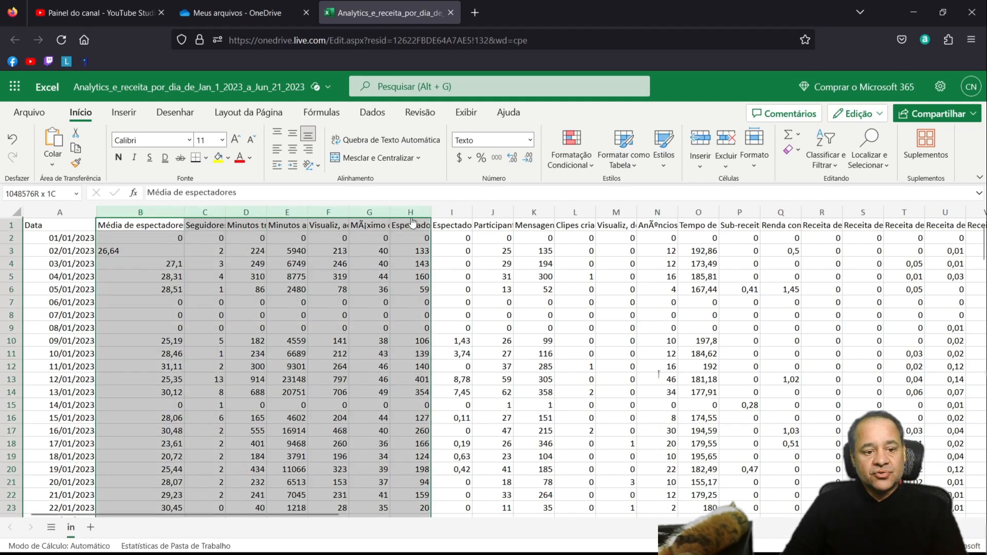
right_click(390, 241)
left_click(453, 511)
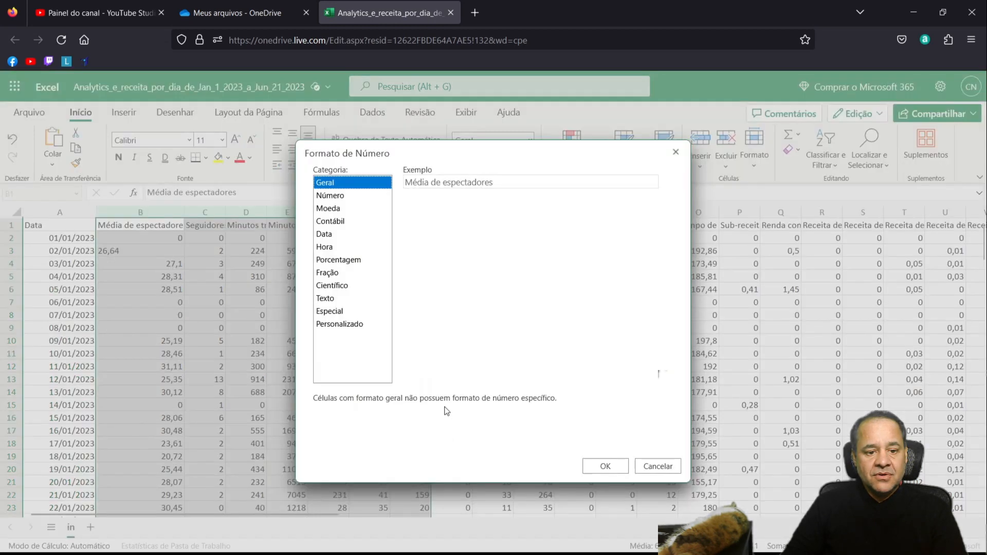
left_click(341, 197)
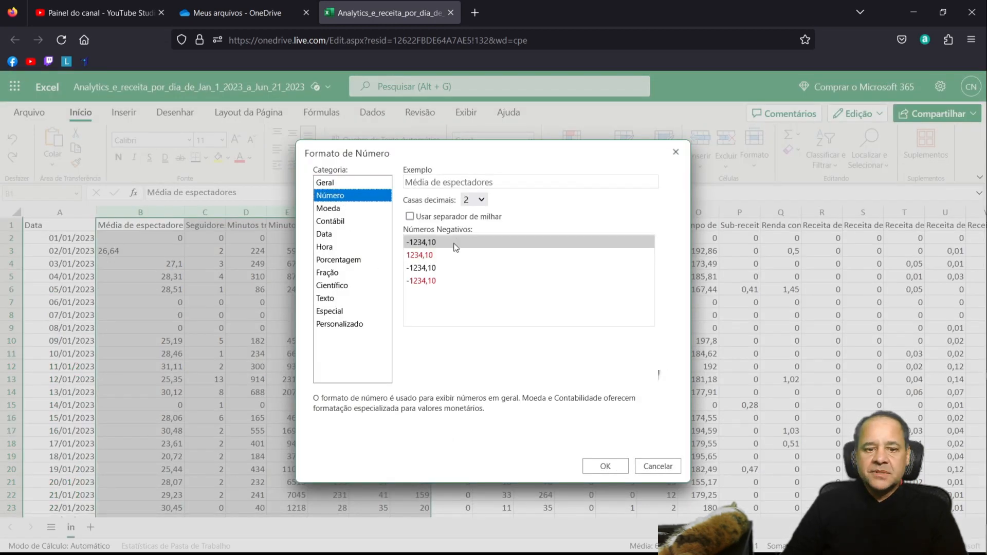
left_click(659, 467)
left_click(222, 303)
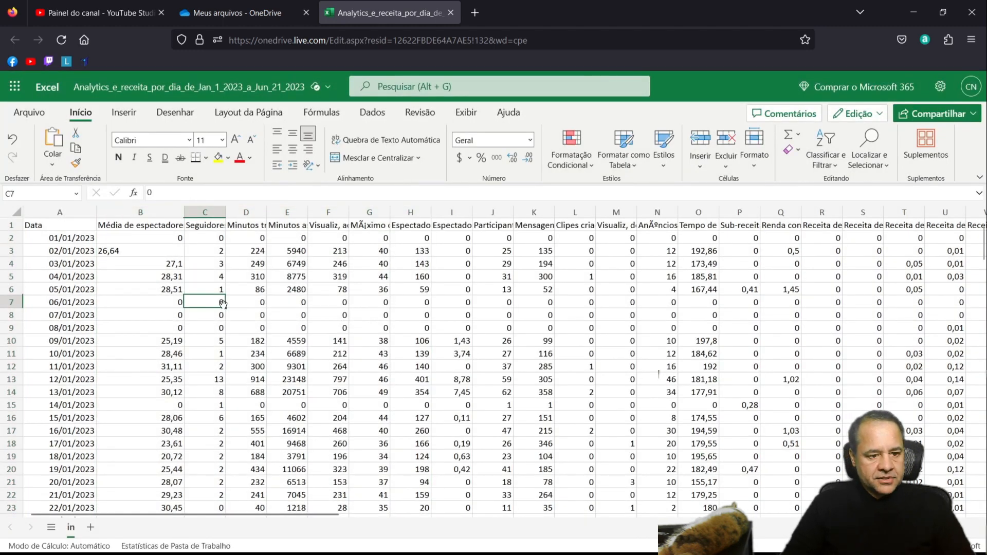
left_click(143, 256)
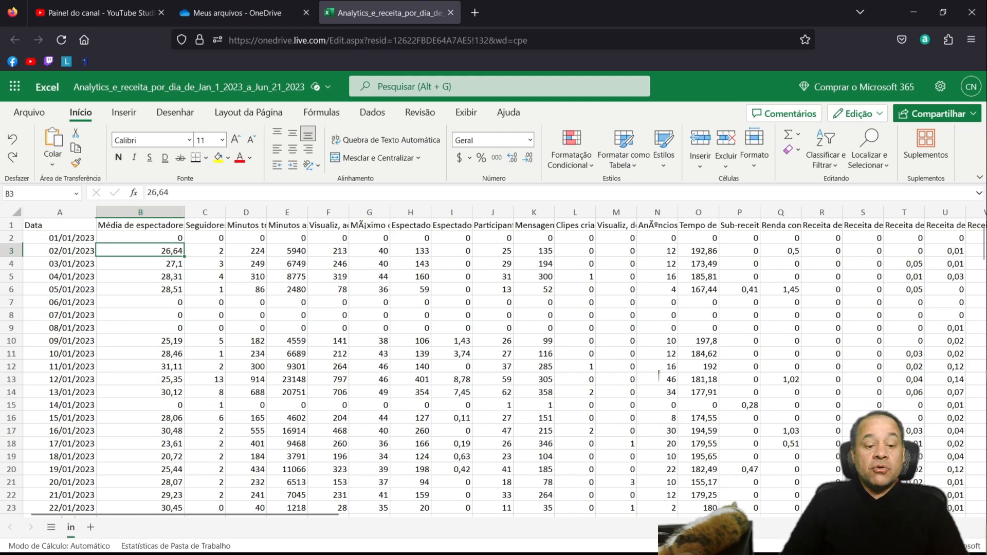
- Switch to Google Drive in Chrome and create a blank Google Sheets spreadsheet in the shared Planilhas folder
left_click(275, 539)
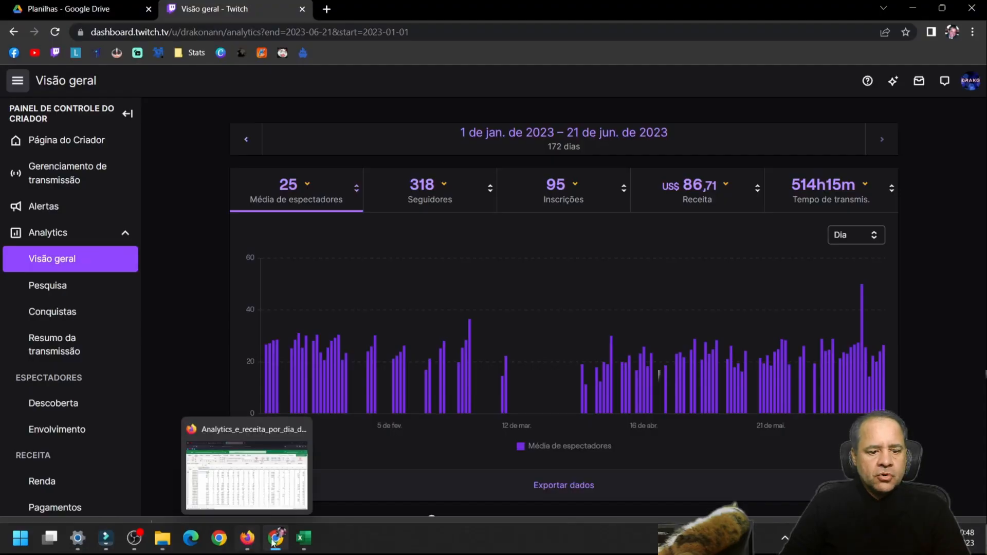
left_click(72, 9)
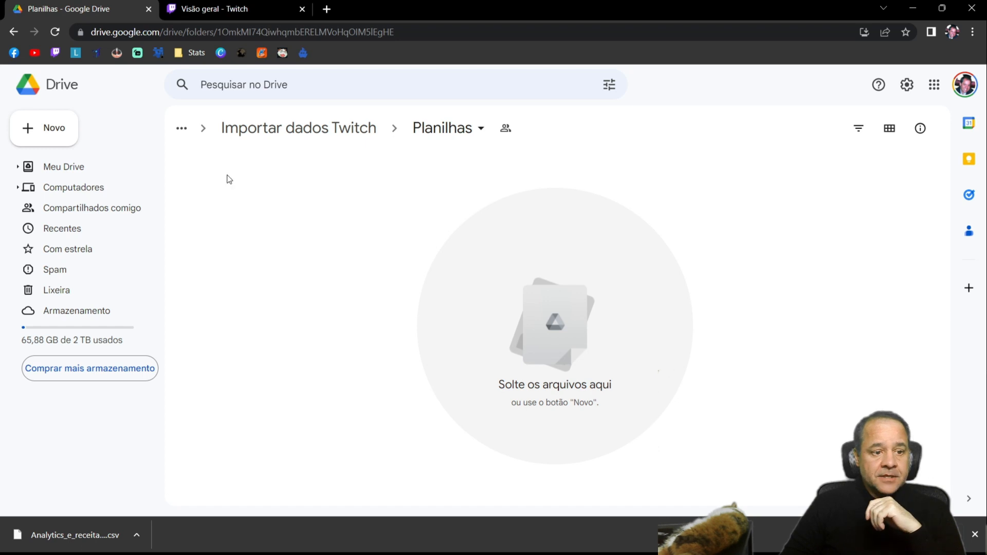
left_click(56, 130)
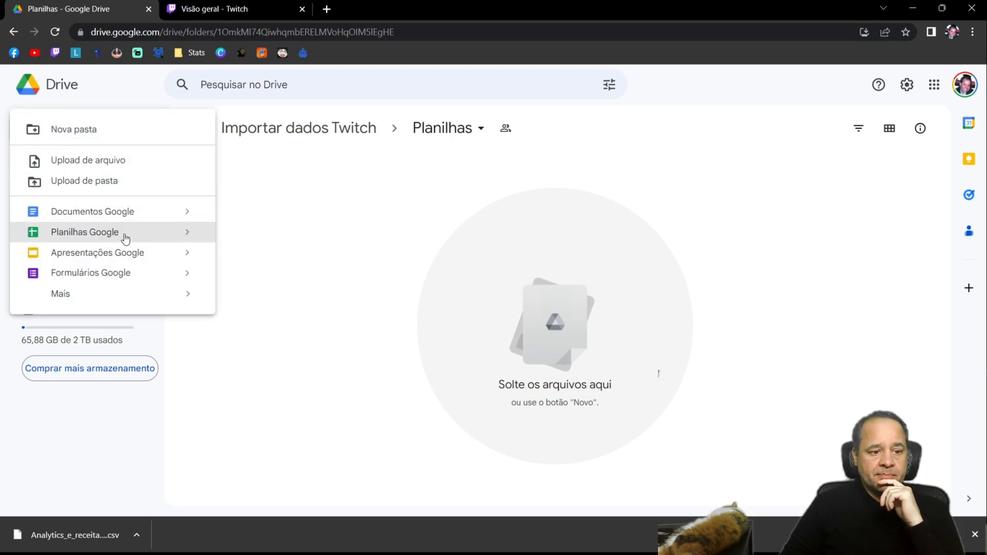
mouse_move(184, 230)
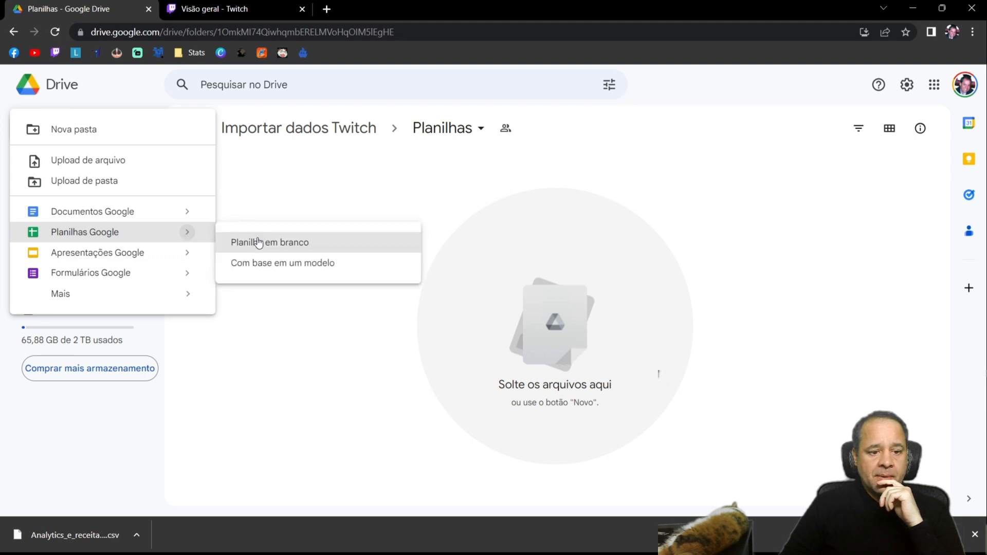
left_click(259, 242)
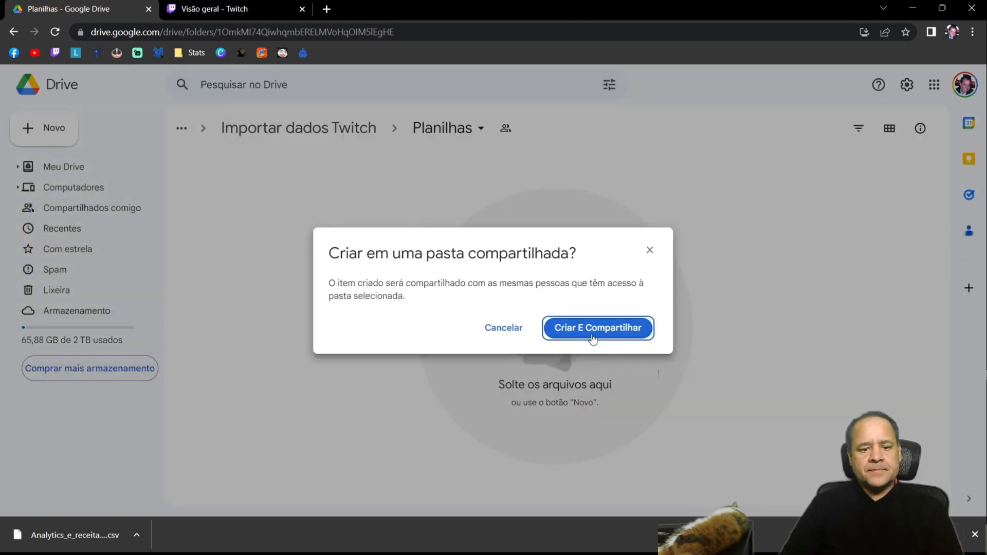
left_click(595, 327)
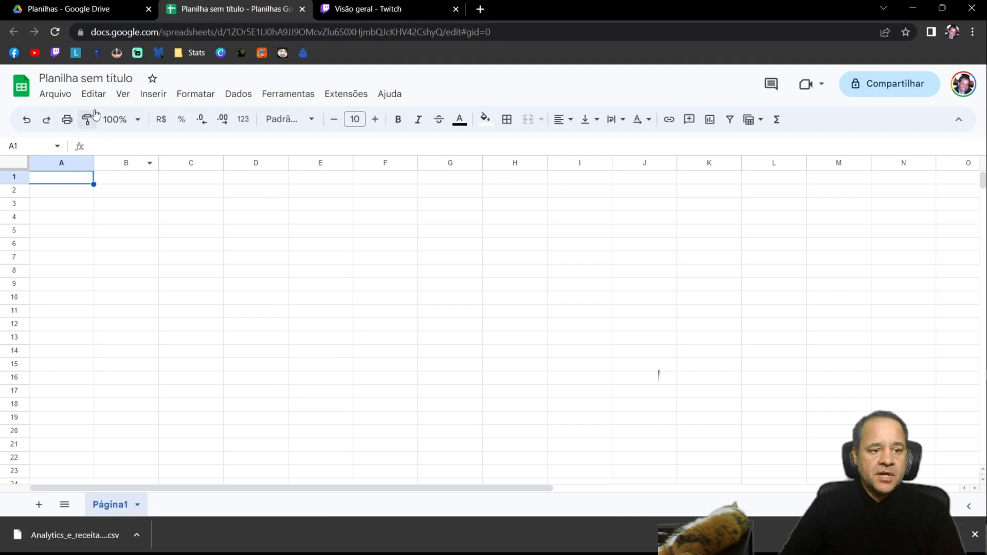
- Upload Analytics_e_receita_por_dia_de_Jan_1_2023_a_Jun_21_2023.csv from the Downloads folder for import into the blank spreadsheet
left_click(61, 100)
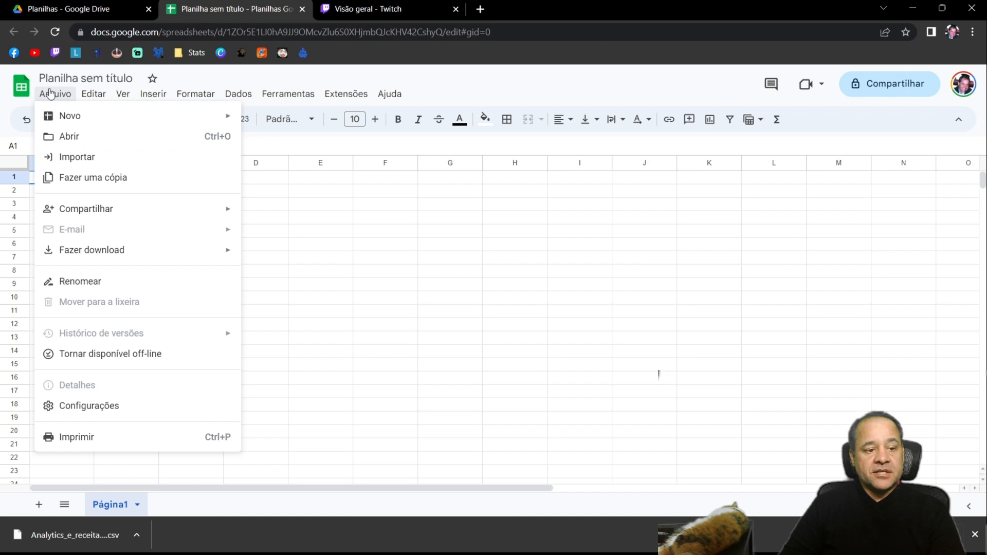
left_click(74, 158)
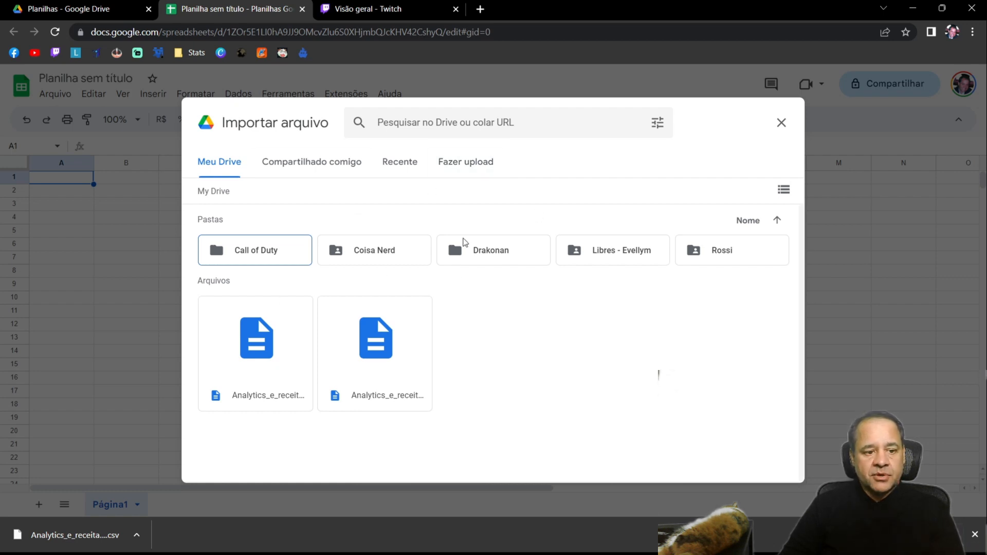
left_click(459, 169)
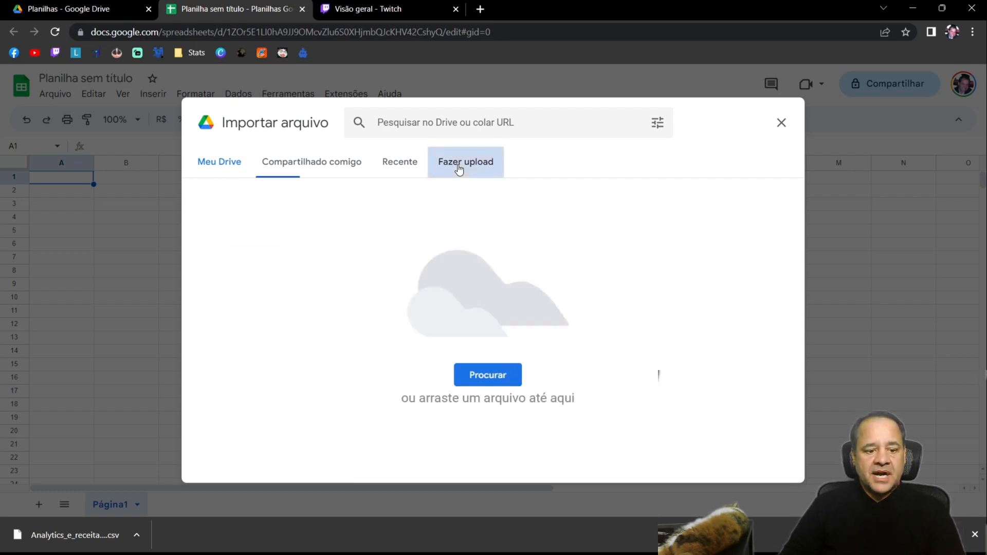
left_click(488, 375)
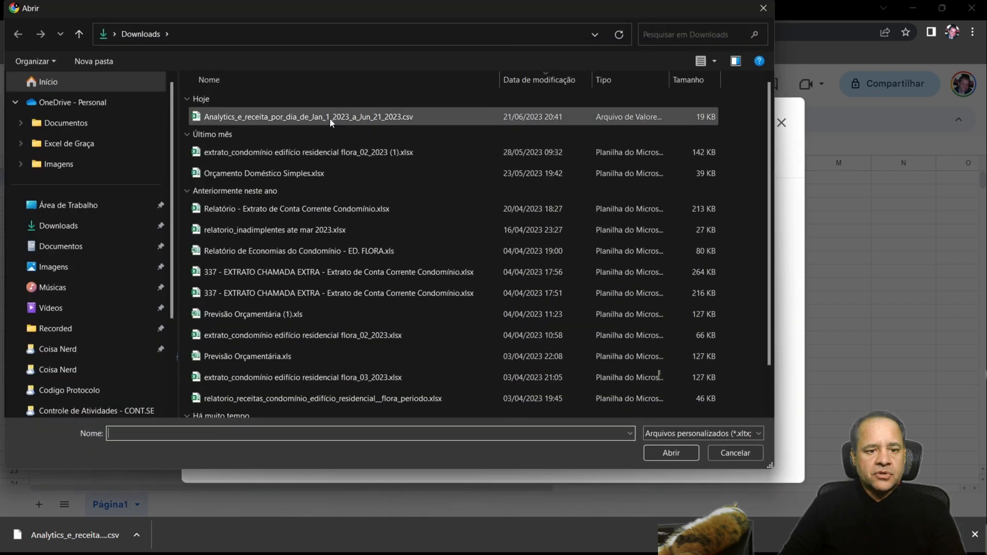
double_click(330, 120)
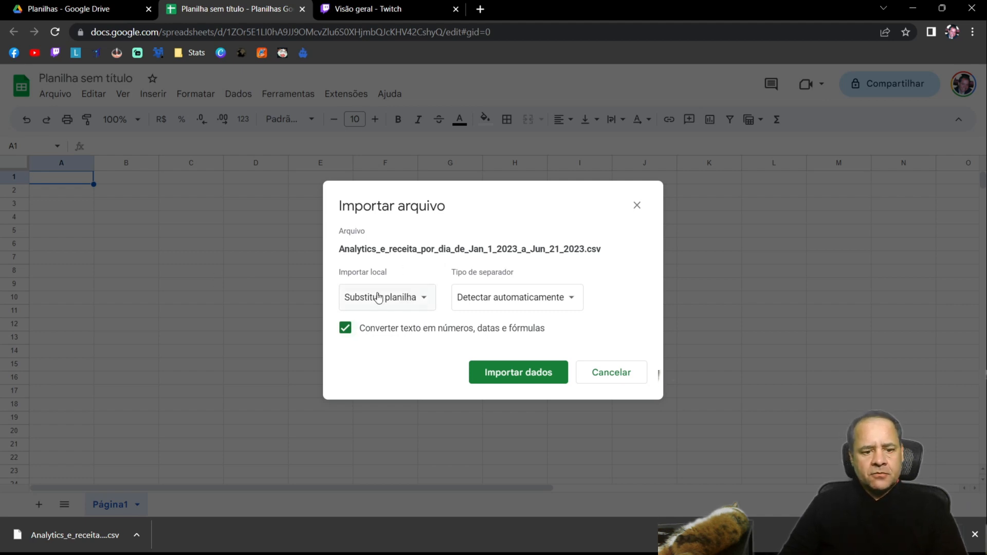
- Keep Substituir planilha as the import location and set the separator type to Personalizado with a semicolon (;)
left_click(423, 301)
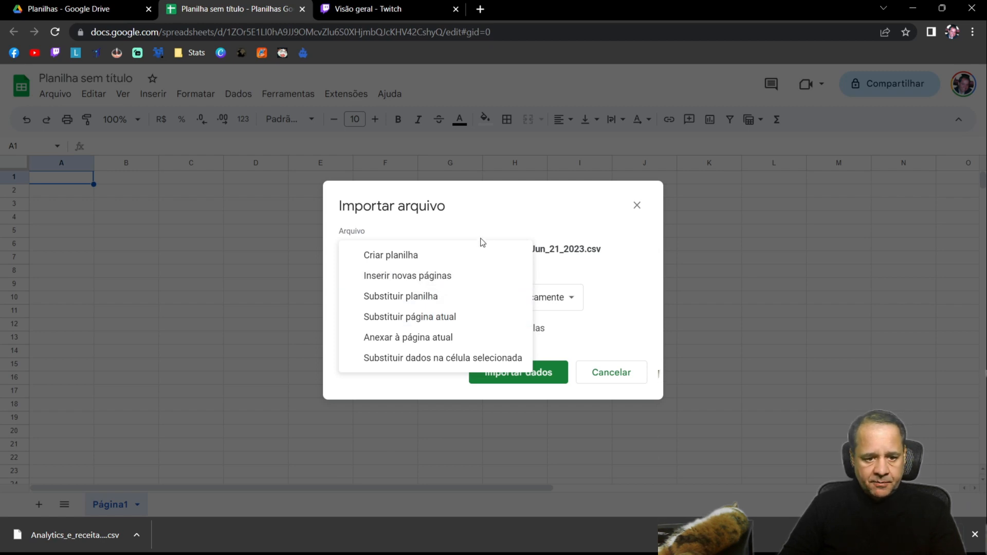
left_click(498, 214)
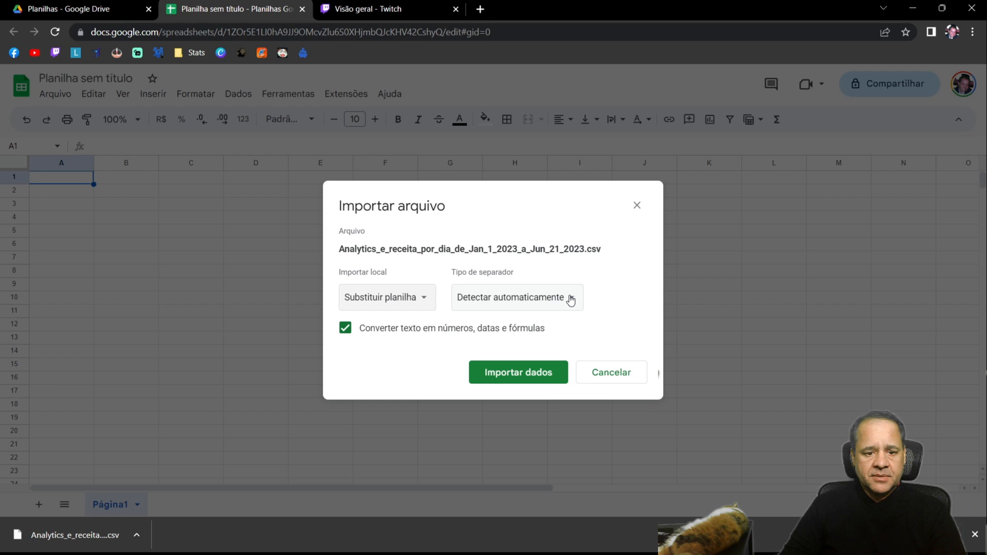
left_click(507, 300)
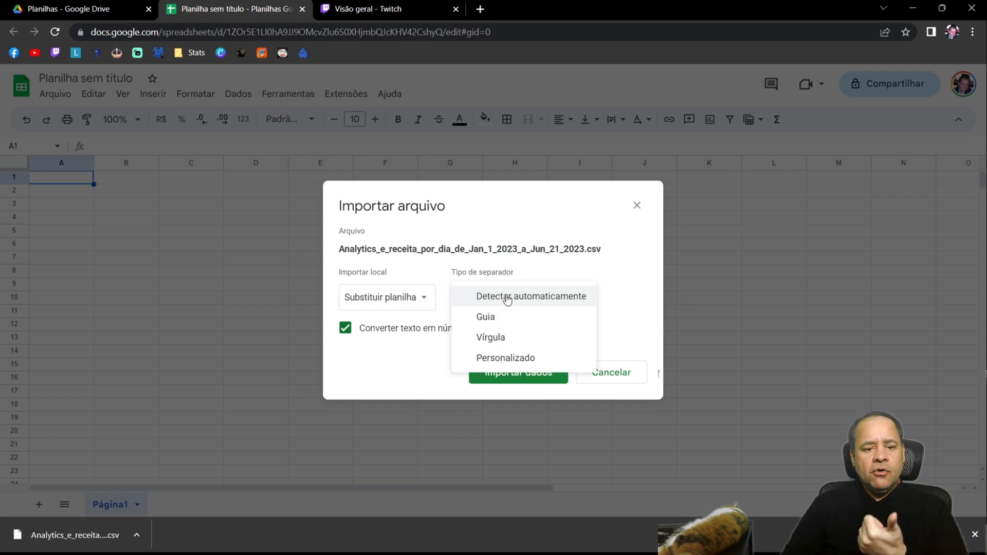
left_click(515, 359)
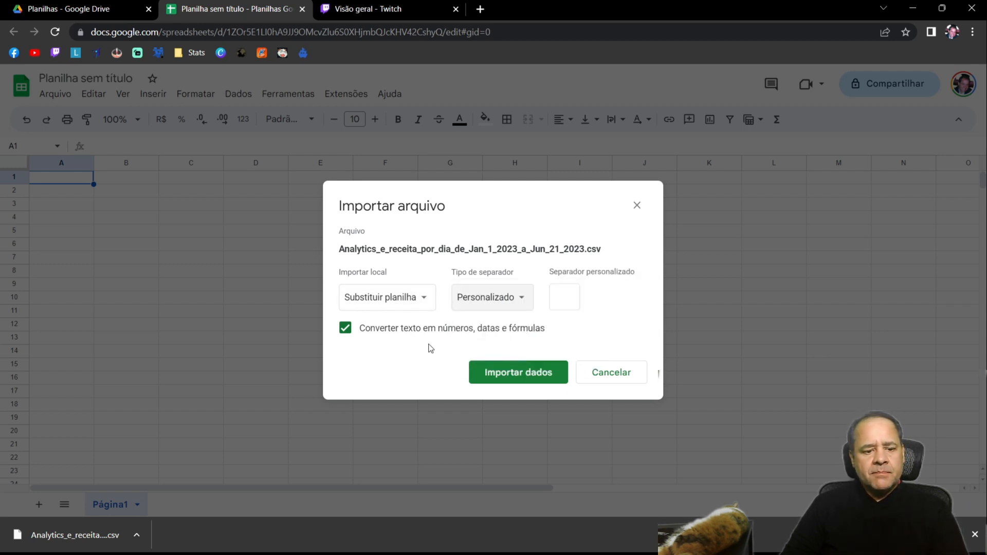
left_click(564, 298)
type(";")
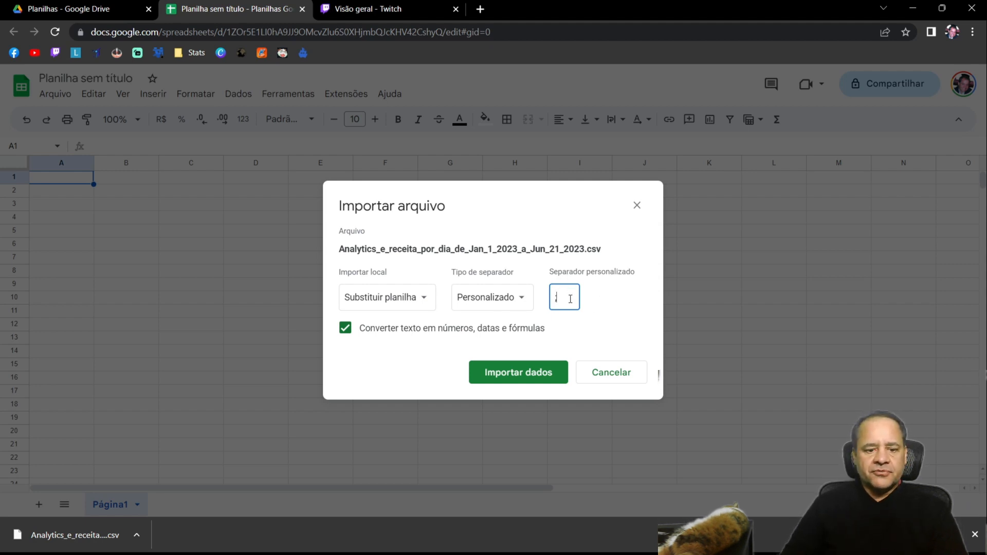
- Keep the conversion of text to numbers, dates and formulas enabled and import the data
left_click(354, 332)
left_click(357, 334)
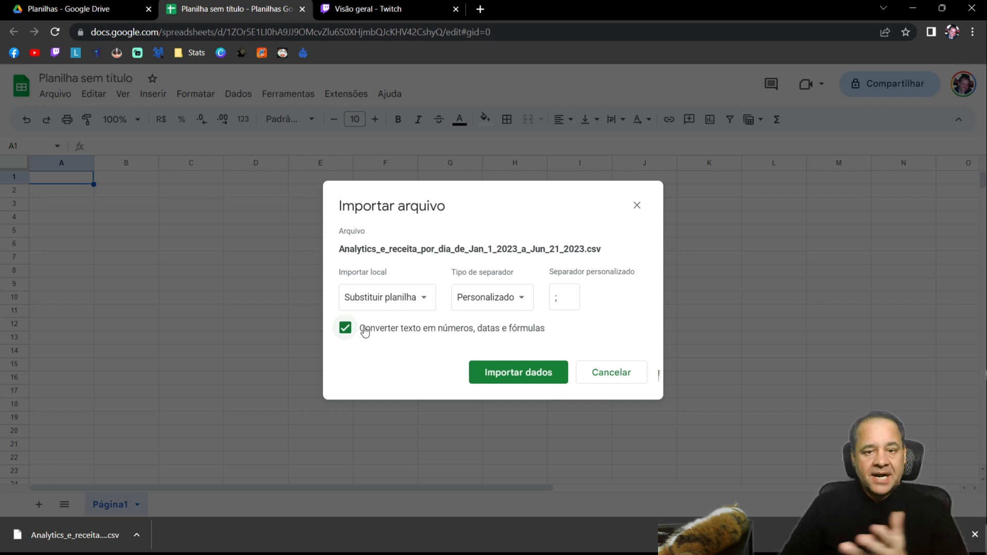
left_click(528, 376)
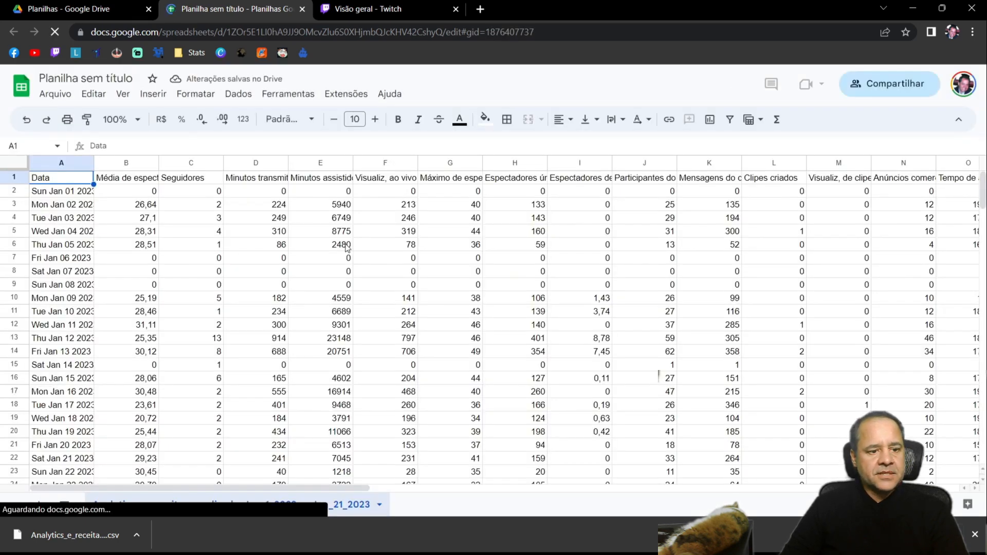
- Widen column A so the full text dates fit in their cells
left_click(350, 245)
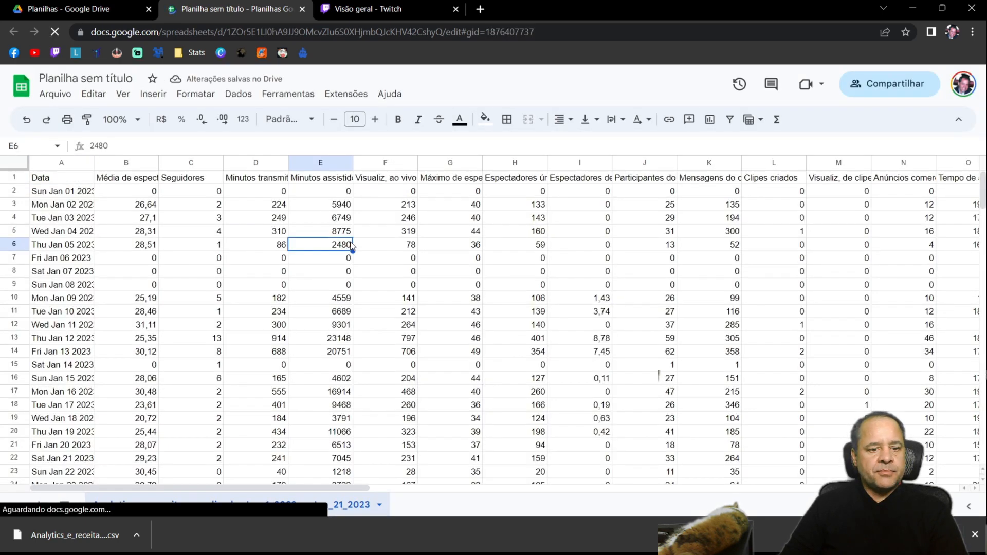
left_click_drag(94, 162, 116, 162)
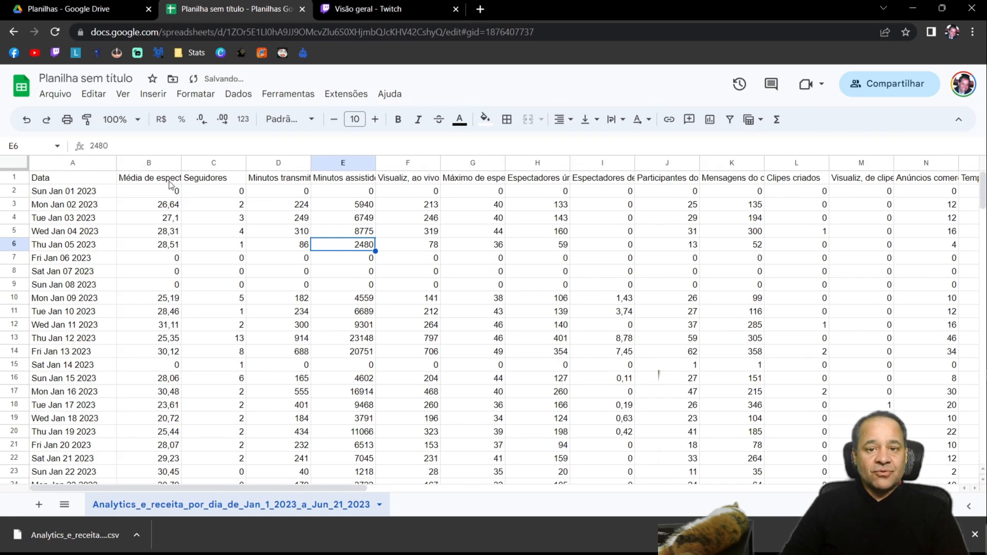
left_click(149, 179)
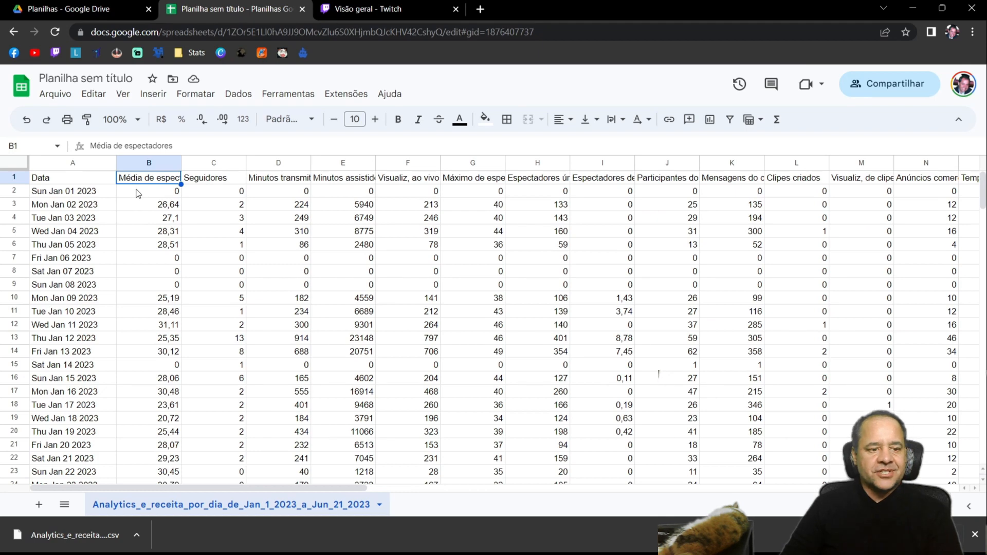
left_click(102, 196)
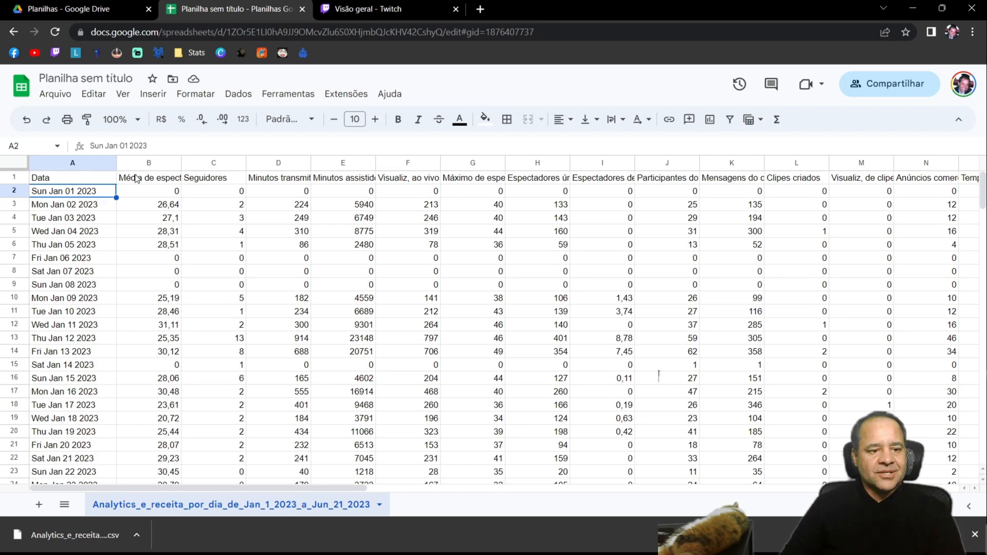
- Insert a column before Média de espectadores and enter the date 01/01/2023 in cell B2
left_click(142, 162)
right_click(142, 160)
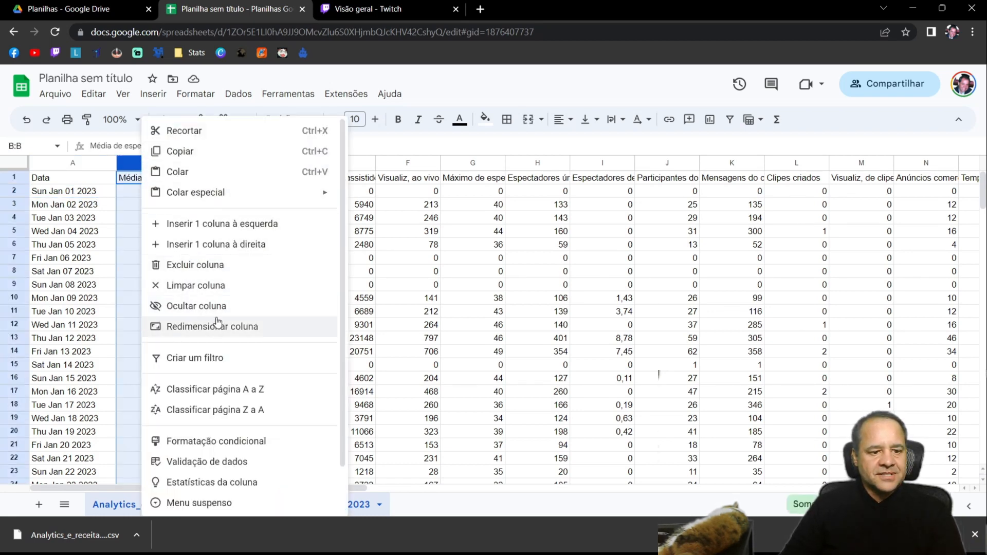
left_click(239, 227)
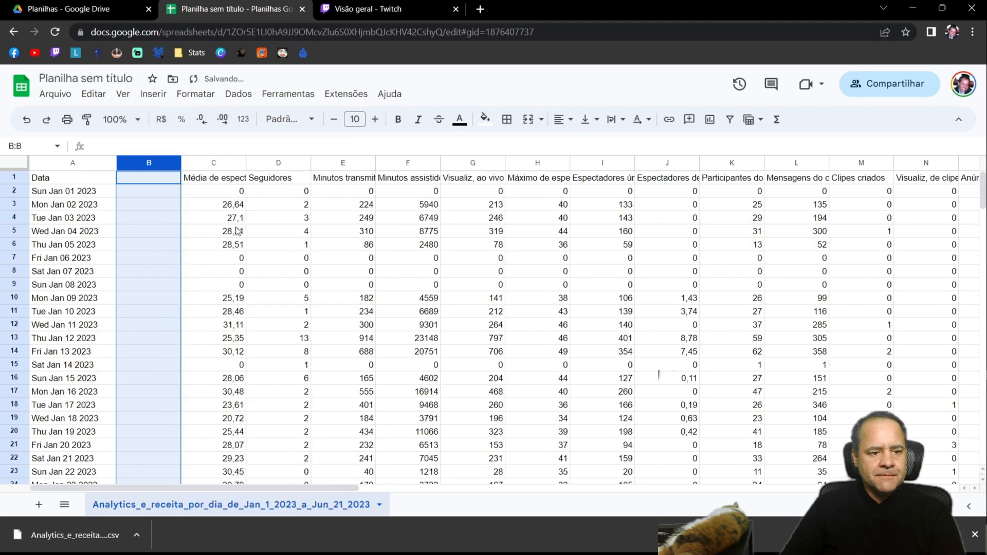
left_click(153, 193)
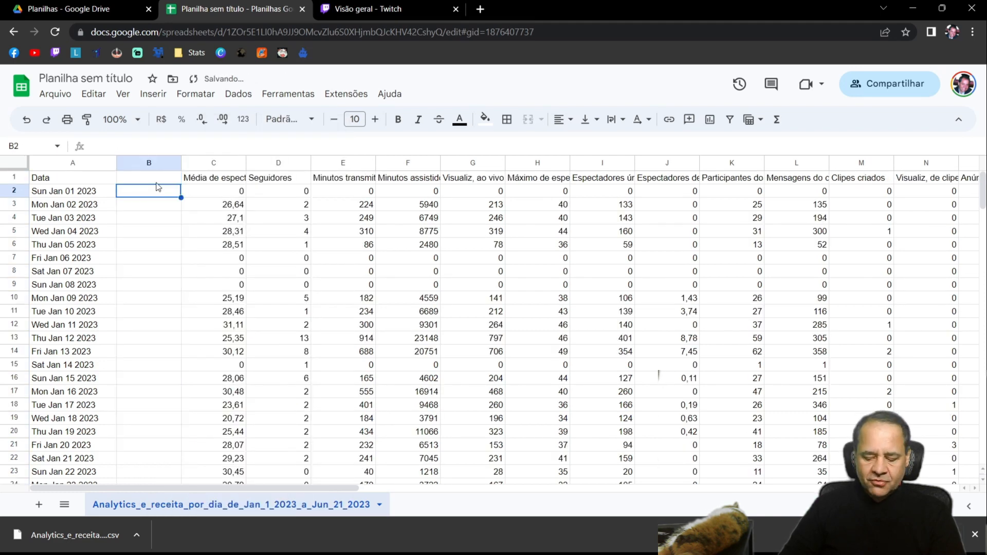
type("01/0")
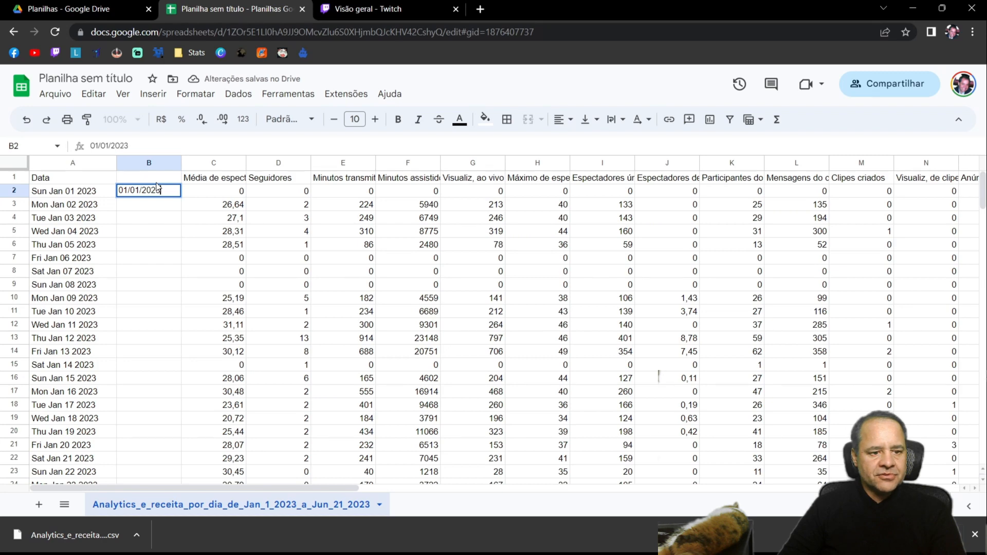
type("1/2023")
key("Return")
- Fill the daily date series from B2 down to row 173 and compare its last date with column A
left_click(174, 193)
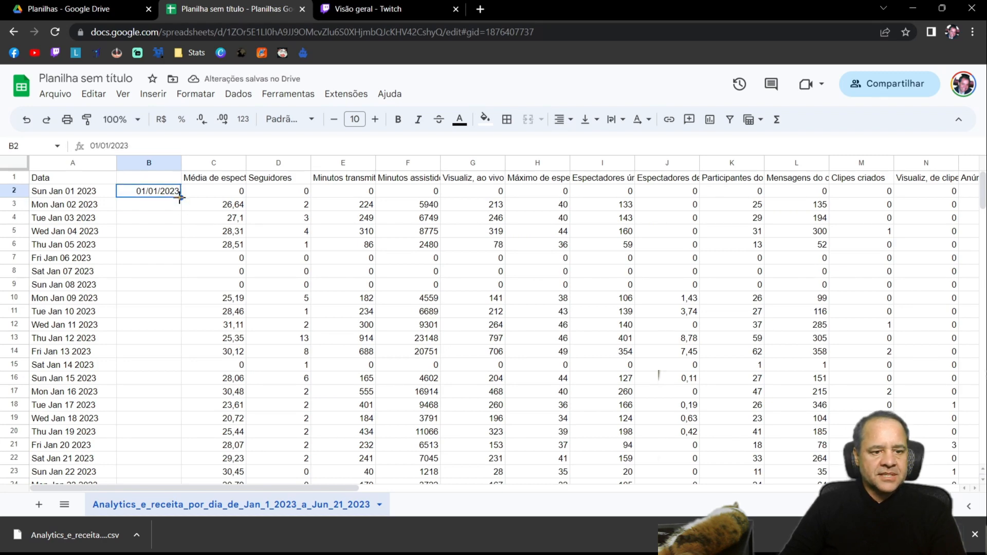
double_click(179, 197)
scroll(188, 351, "down", 20)
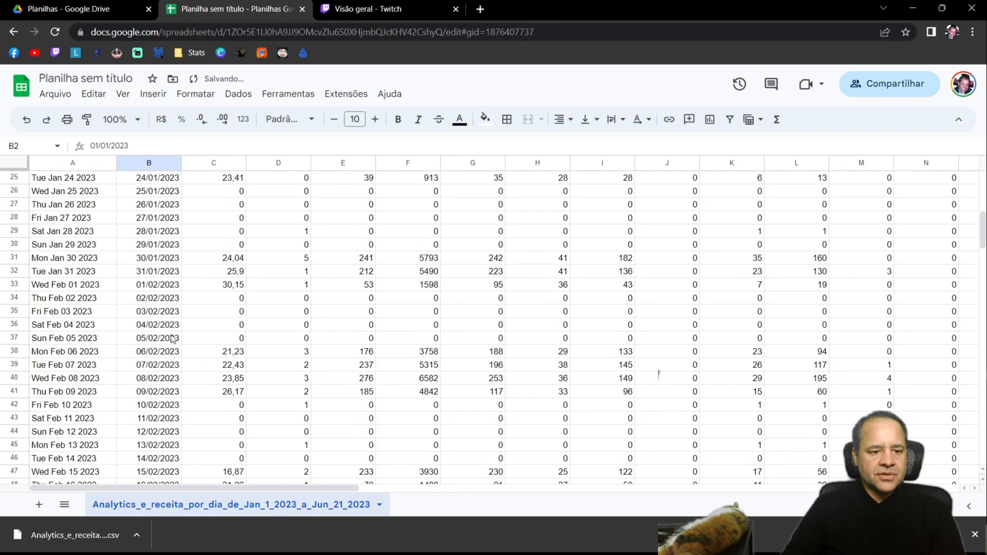
scroll(180, 355, "down", 8)
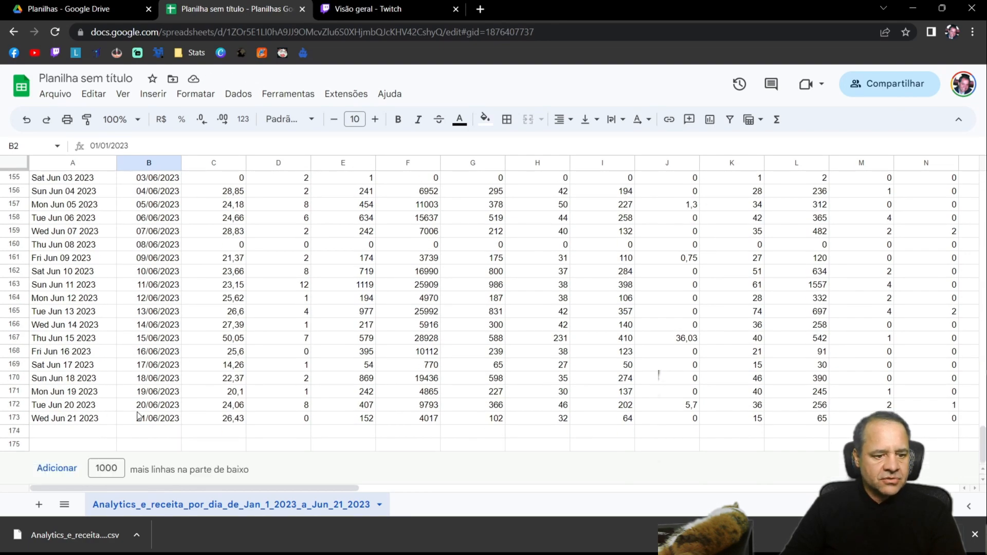
left_click(85, 419)
left_click(167, 421)
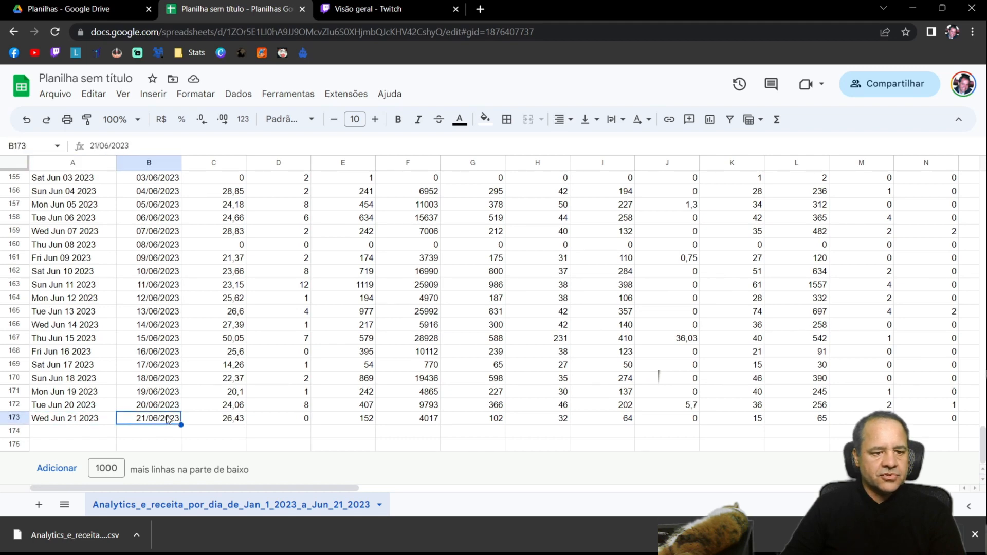
scroll(149, 402, "up", 20)
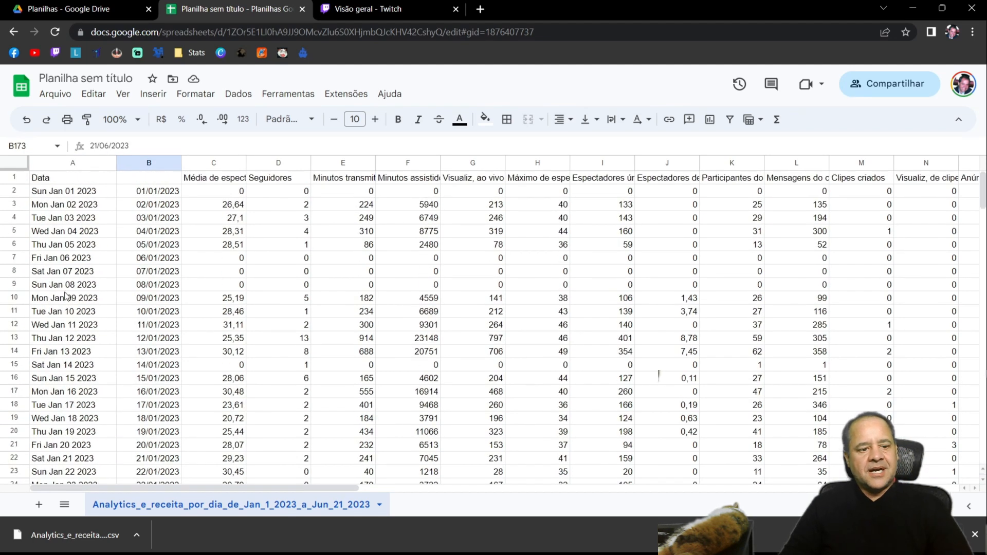
- Enter Data as the header of the new date column and delete the original text date column A
left_click(141, 176)
type("Data")
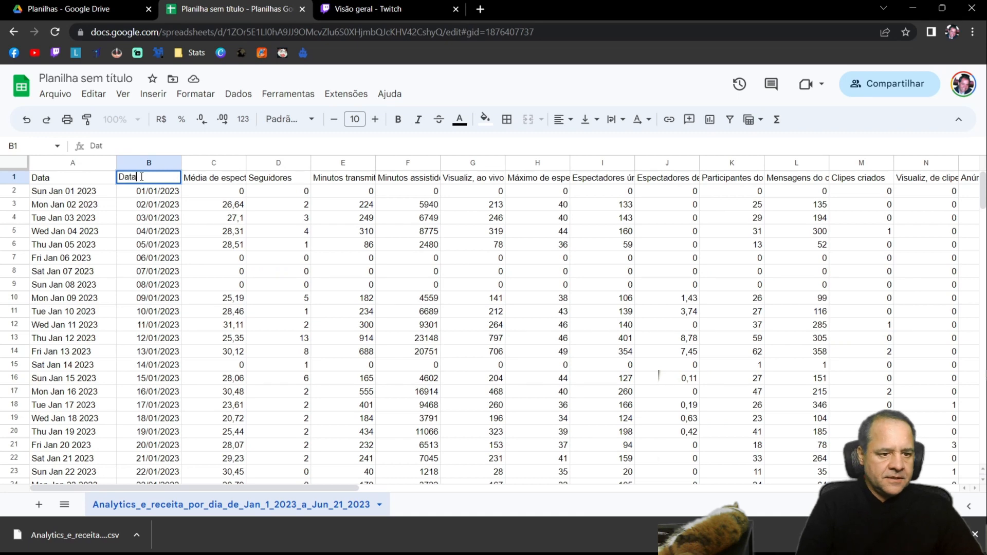
key("Return")
right_click(93, 166)
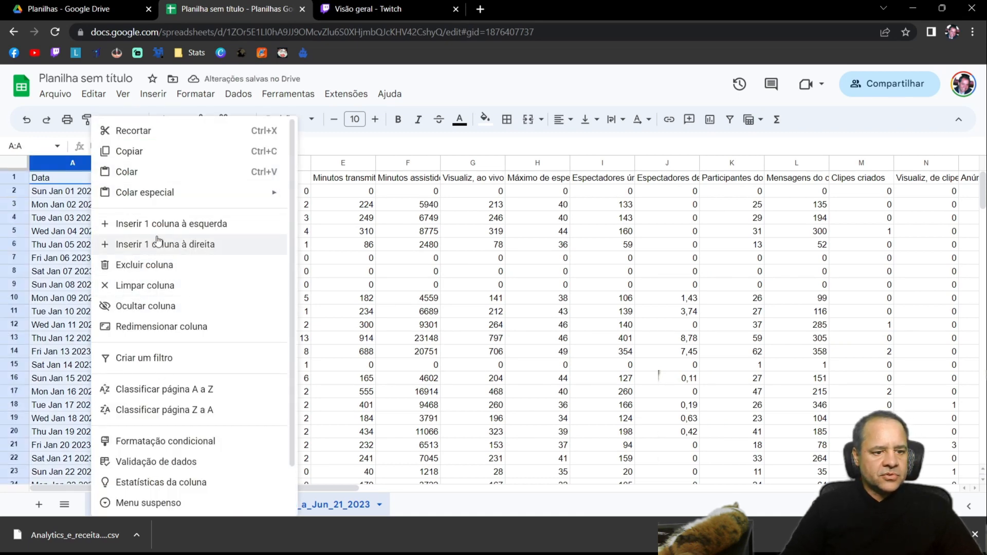
left_click(145, 265)
left_click(237, 246)
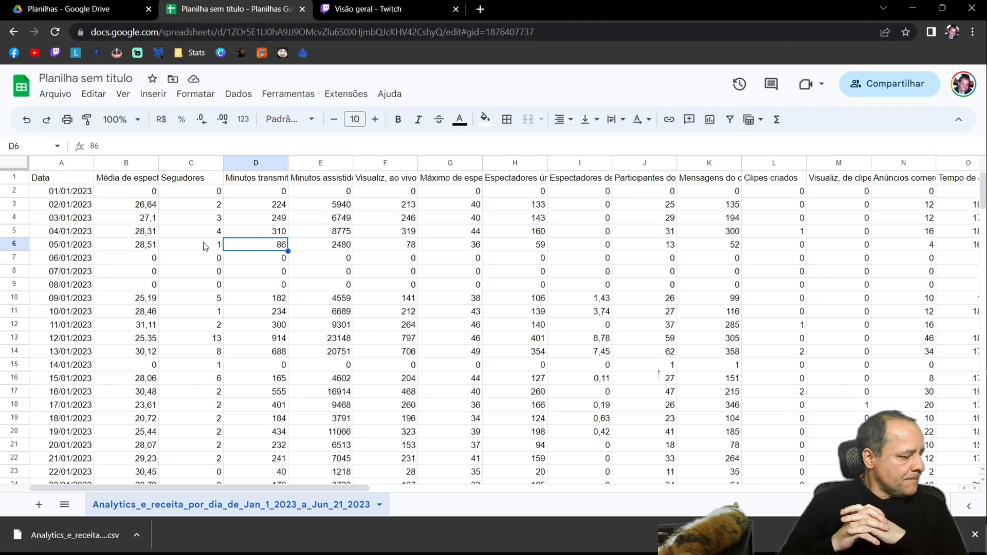
left_click(197, 221)
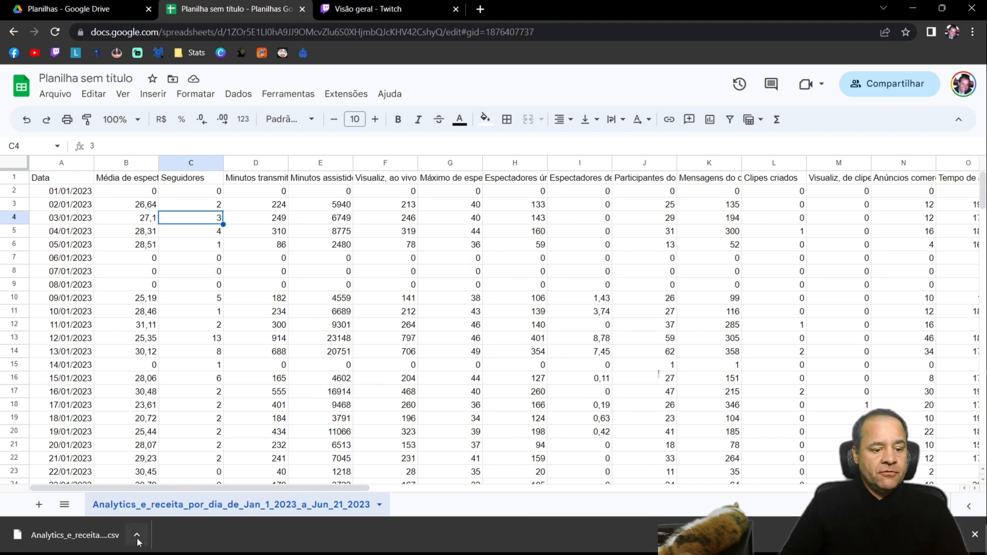
- Switch to the Pasta1 workbook in Excel and add filters to the header row of the analytics table
mouse_move(314, 554)
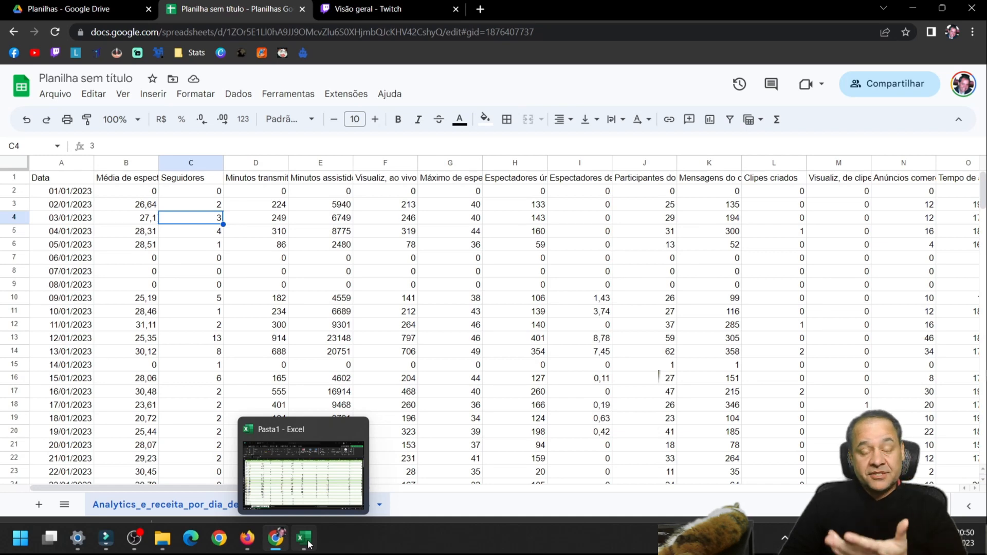
left_click(309, 546)
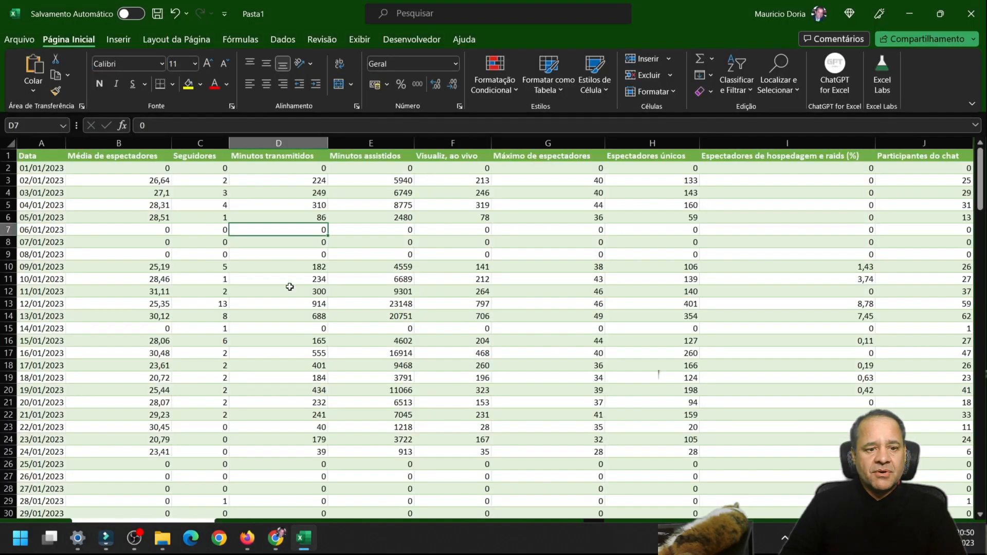
left_click(301, 195)
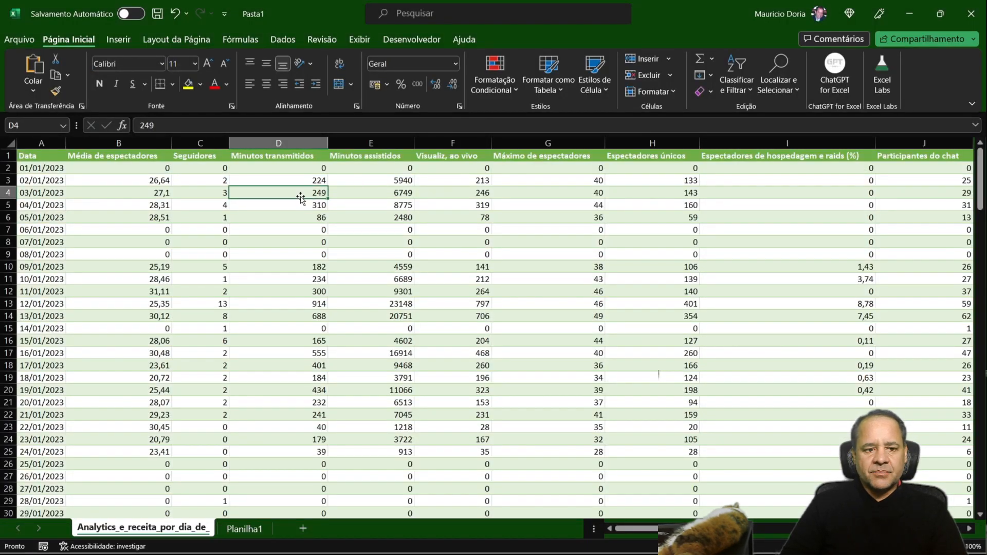
left_click(259, 221)
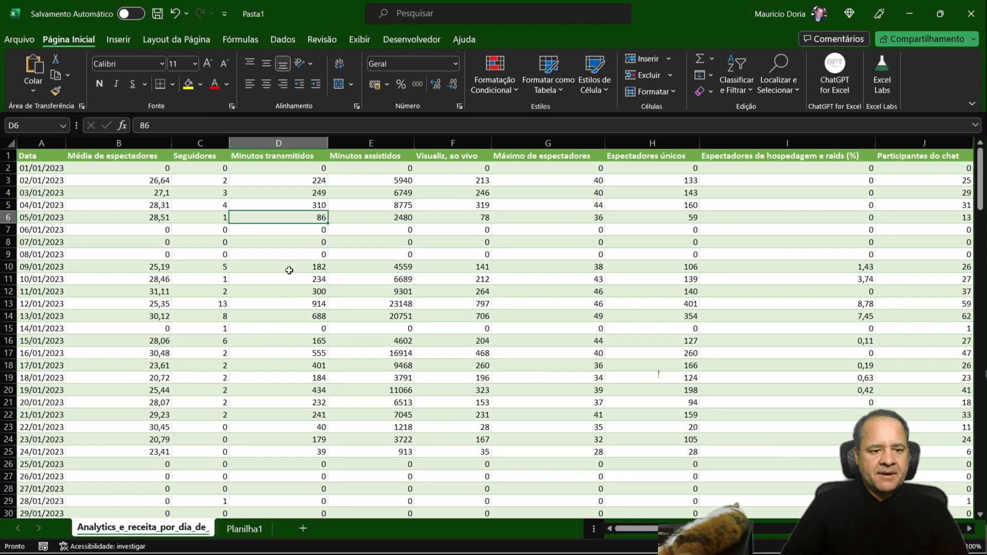
left_click(137, 191)
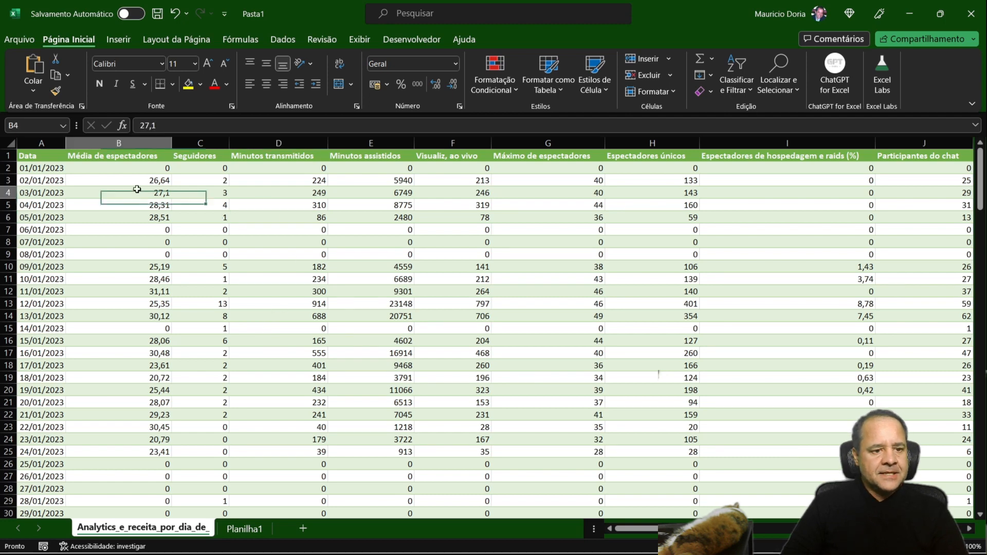
left_click(134, 157)
left_click(735, 90)
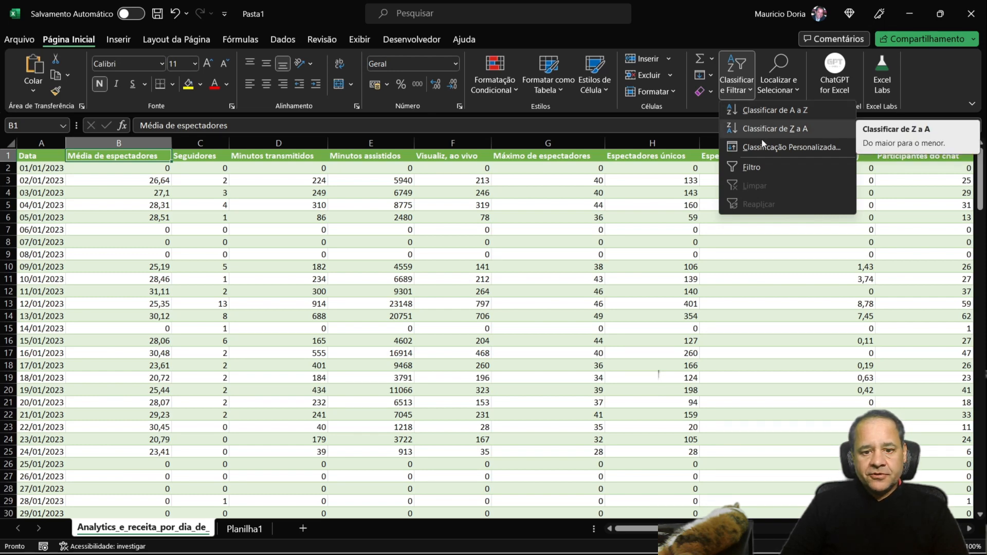
left_click(752, 167)
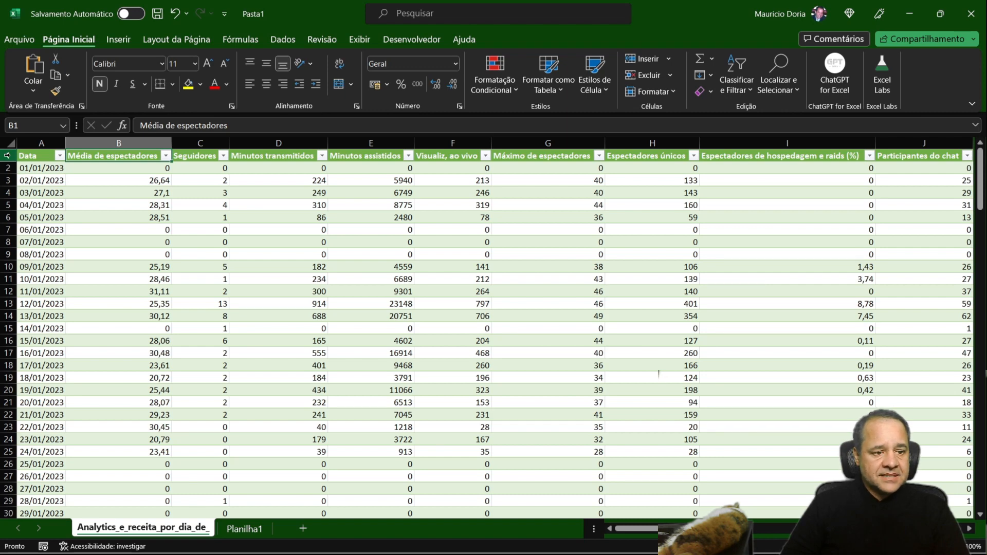
- Sort the analytics table by Média de espectadores from largest to smallest and examine the top row
left_click(166, 156)
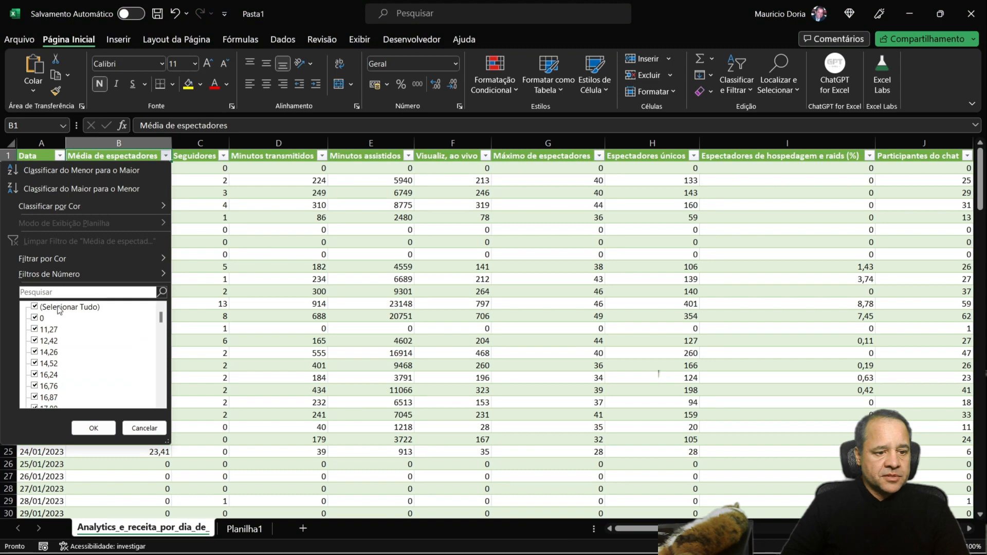
left_click(110, 189)
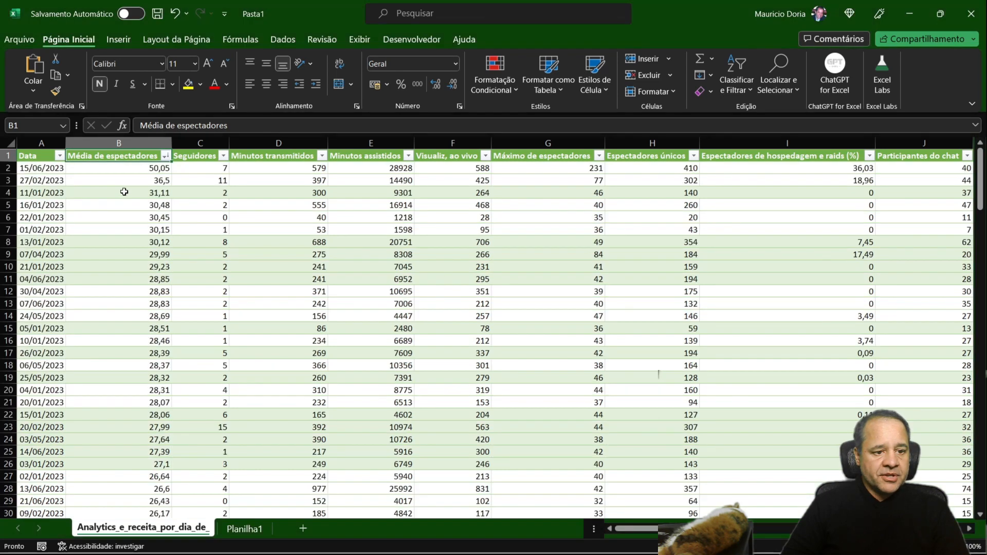
left_click(75, 171)
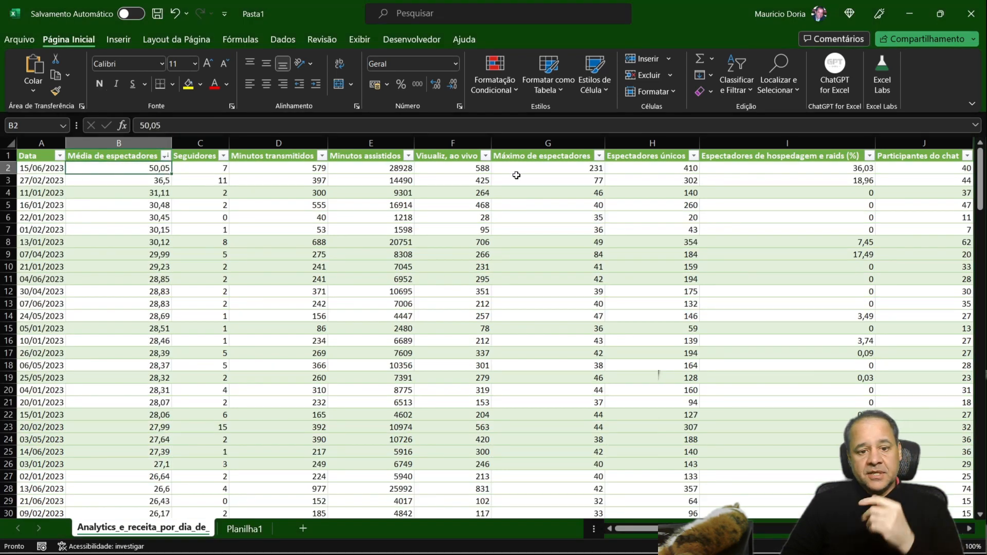
left_click(795, 167)
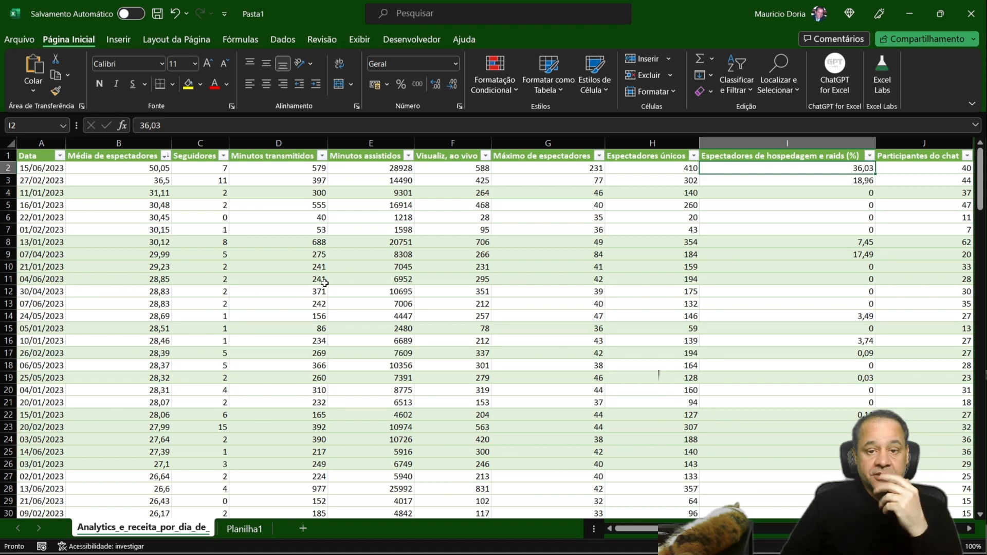
- Sort the analytics table by Minutos transmitidos from largest to smallest and check the date of the top row
left_click(322, 156)
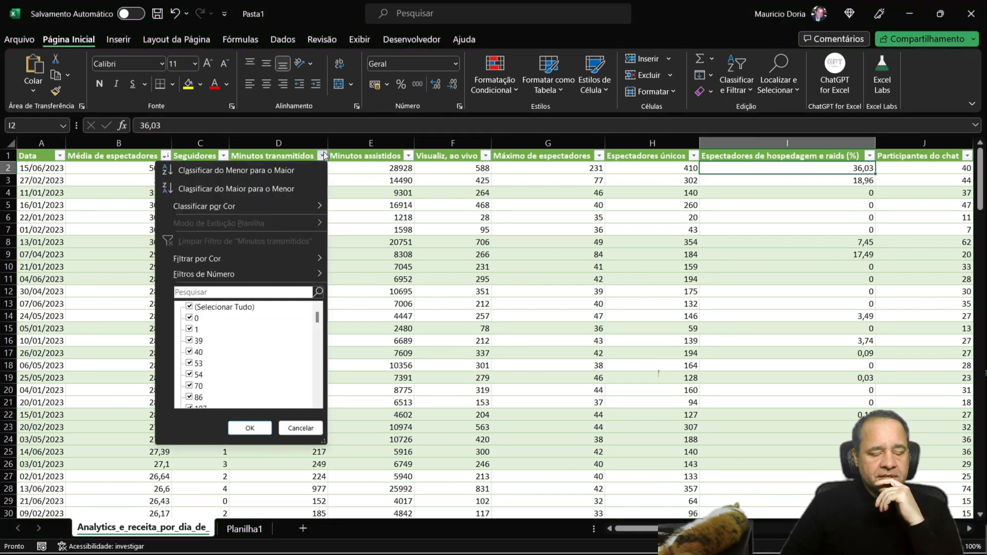
left_click(264, 186)
left_click(315, 169)
left_click(45, 170)
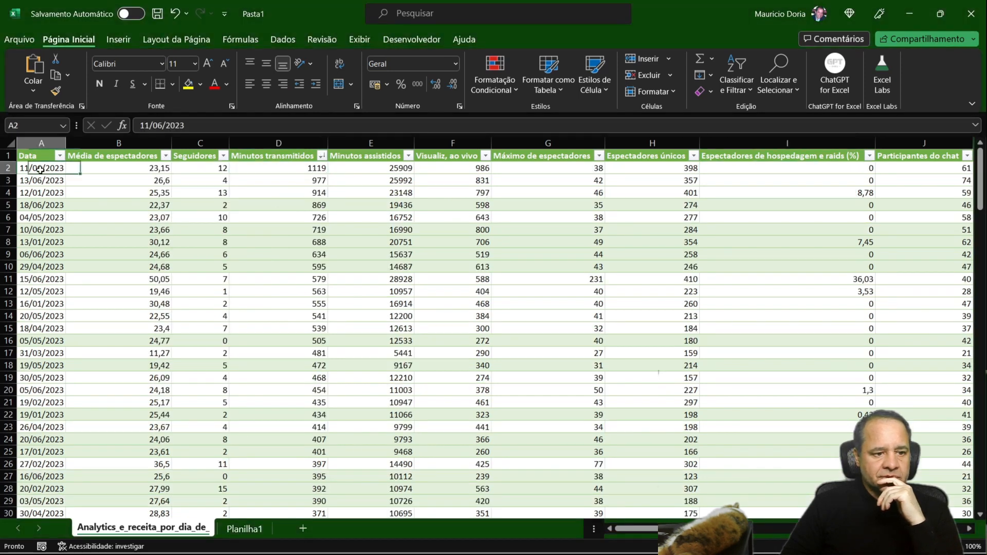
left_click(301, 170)
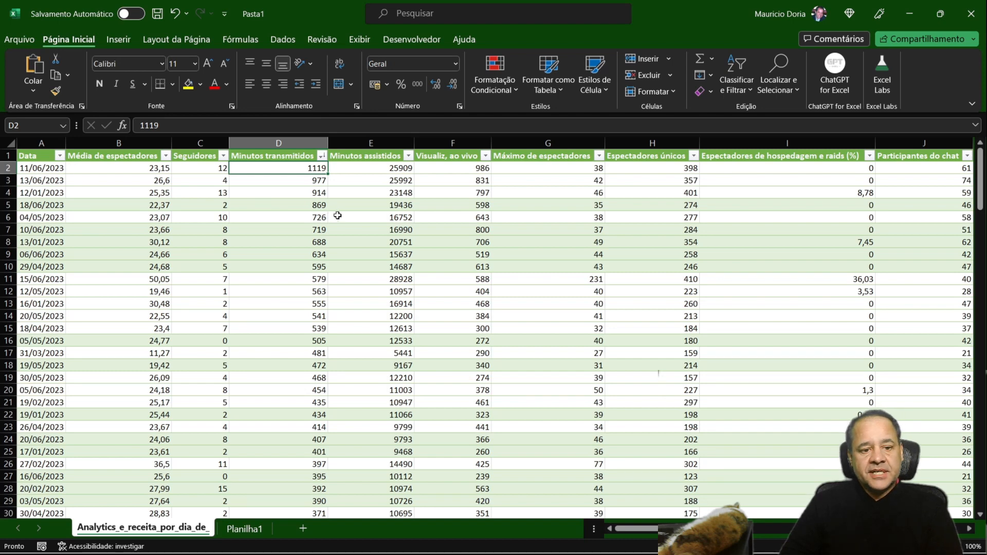
left_click(409, 155)
left_click(568, 206)
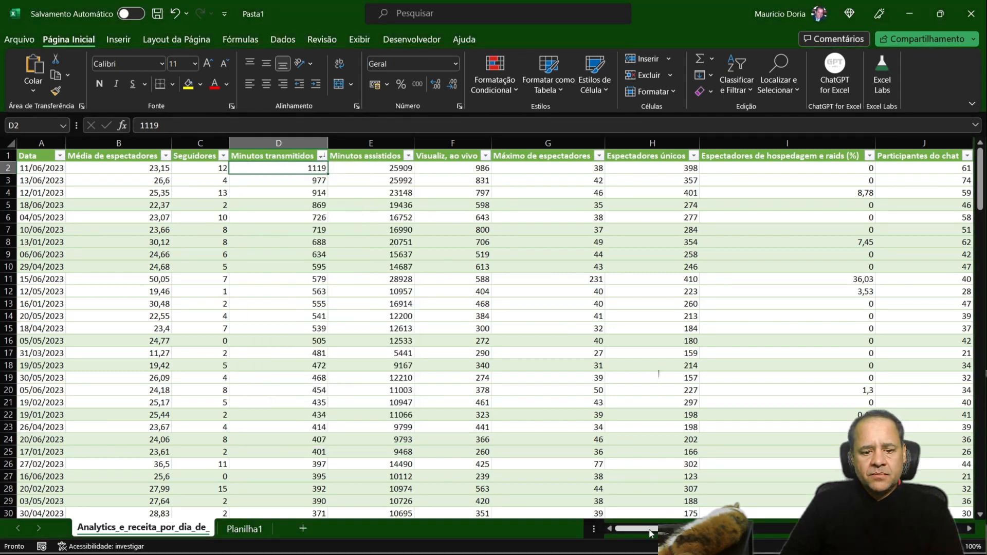
left_click_drag(633, 529, 585, 532)
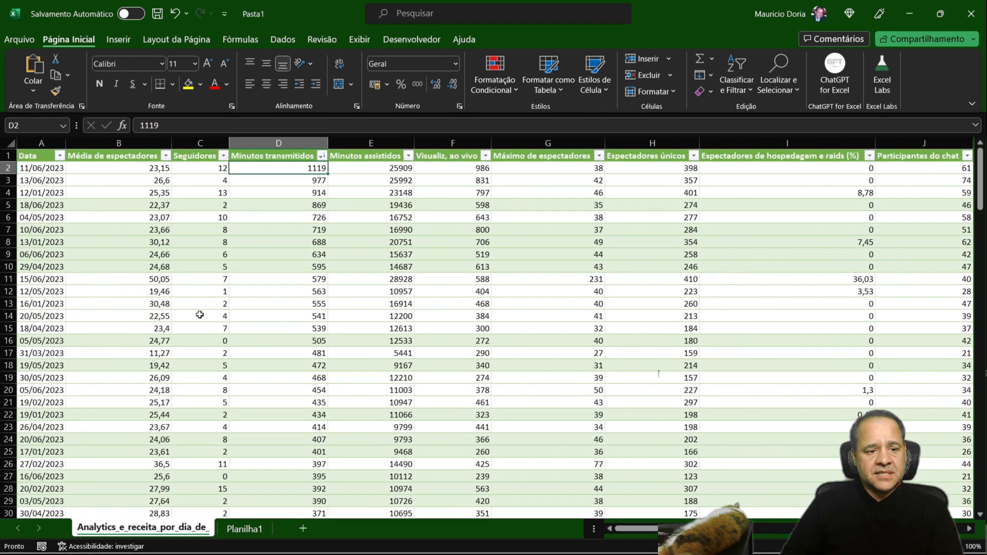
- Sort the analytics table by Data from oldest to newest
left_click(138, 219)
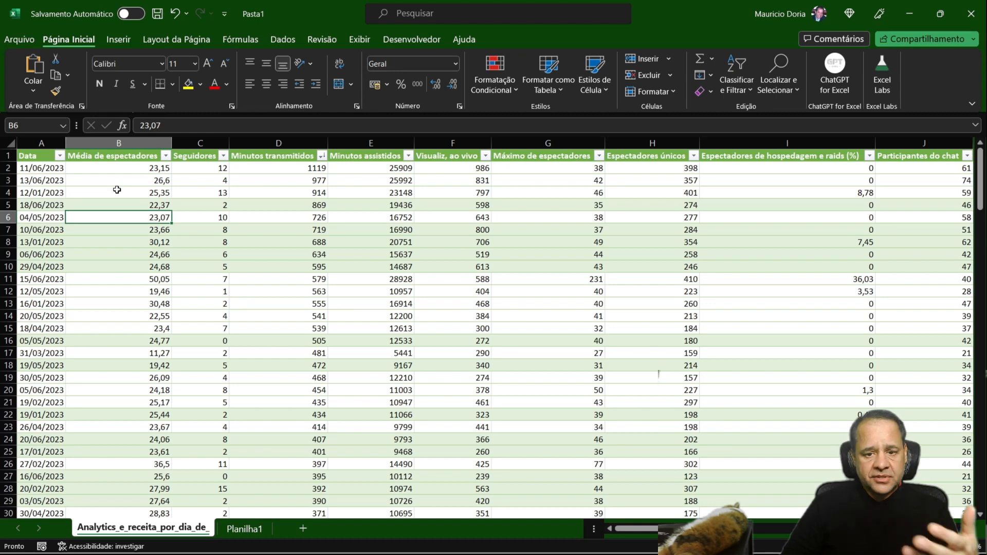
left_click(60, 155)
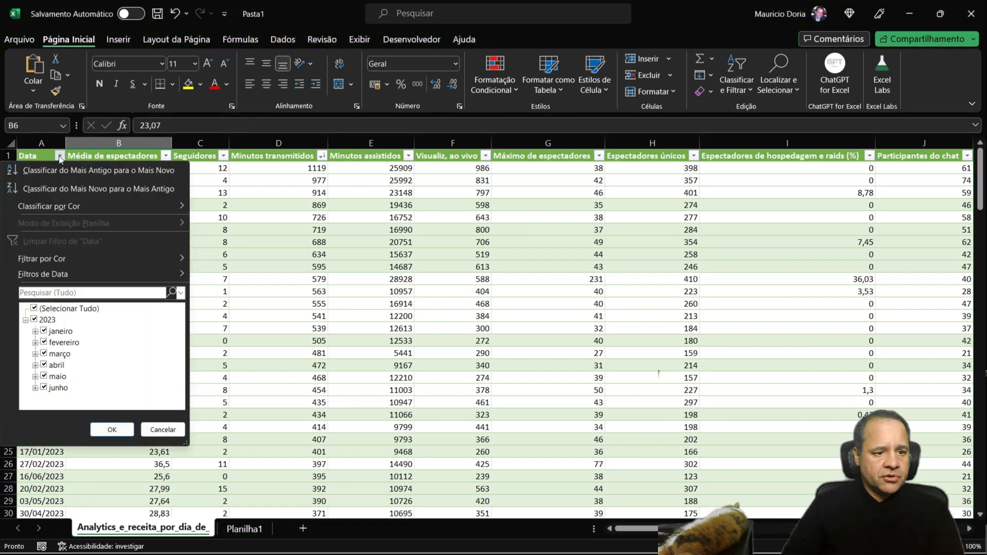
left_click(88, 171)
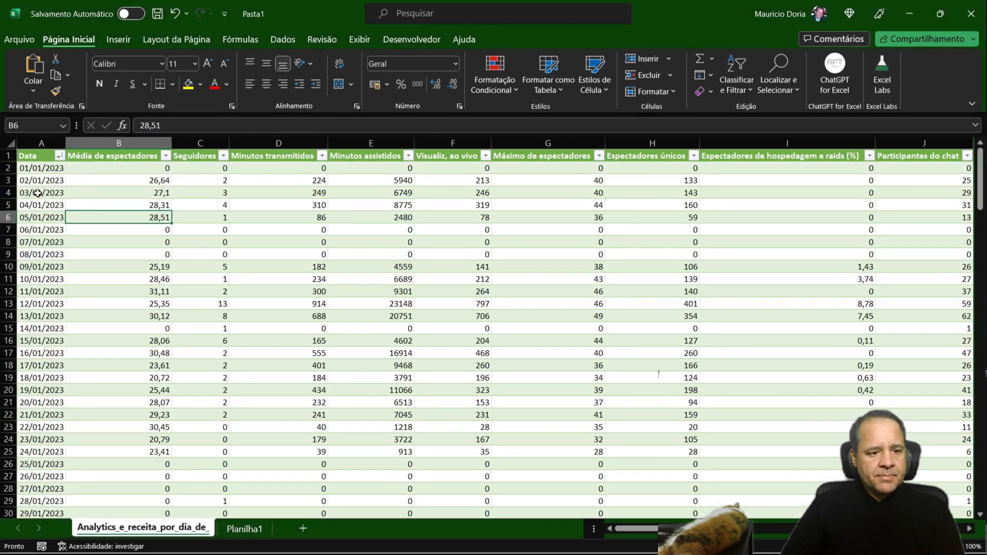
left_click(129, 179)
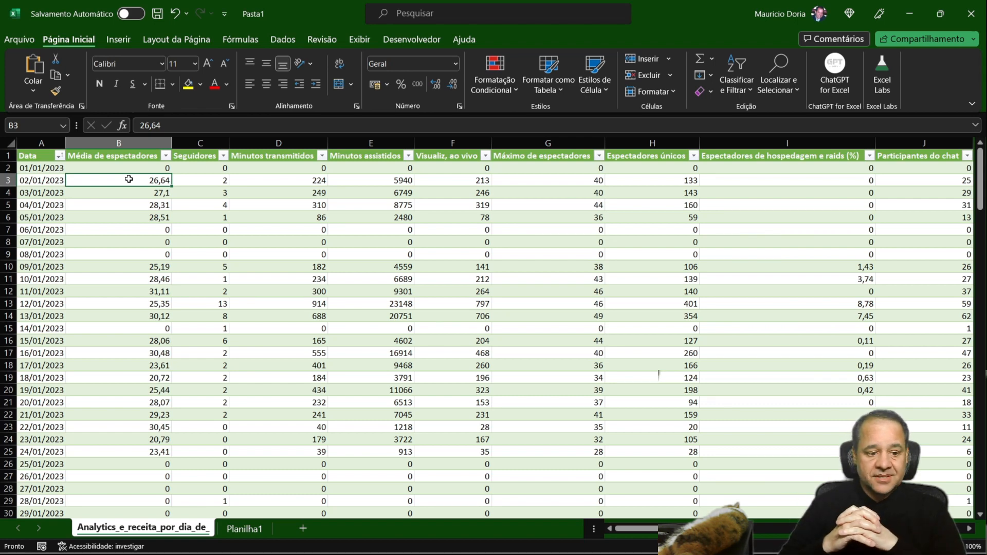
- Move the empty Planilha1 sheet in front of the analytics data sheet
left_click(242, 530)
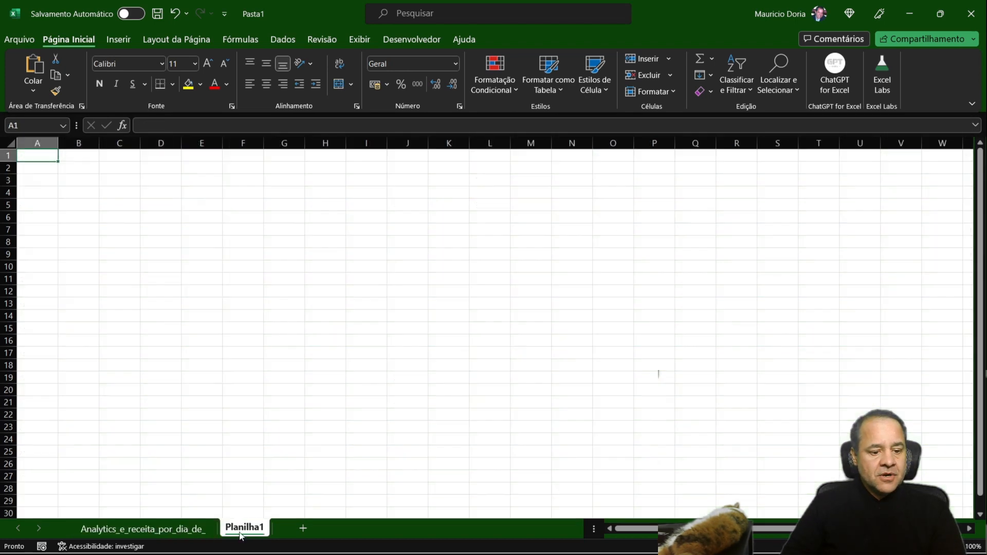
left_click_drag(228, 531, 84, 525)
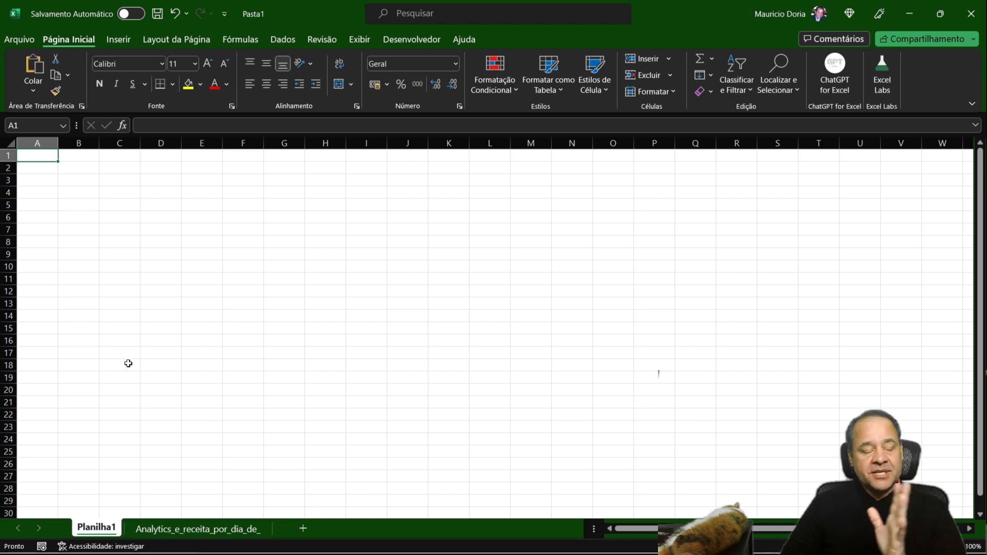
- Rename the empty Planilha1 sheet as Analise
left_click(198, 530)
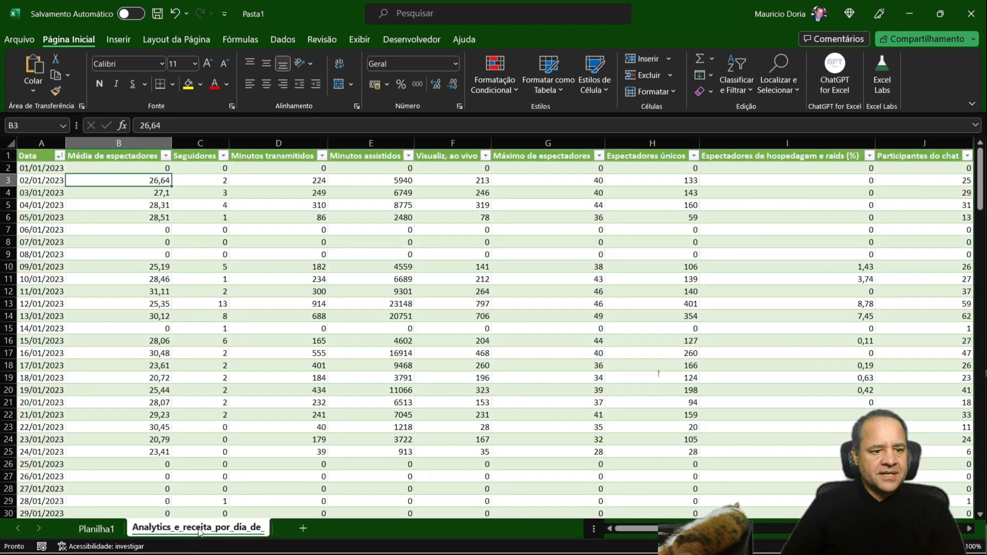
left_click(104, 530)
right_click(103, 529)
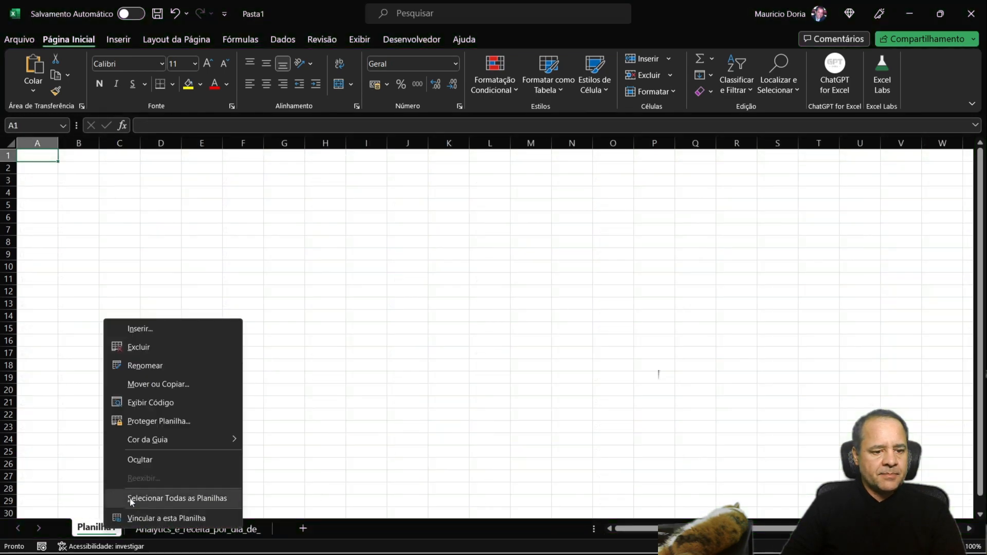
left_click(162, 364)
type("Analise")
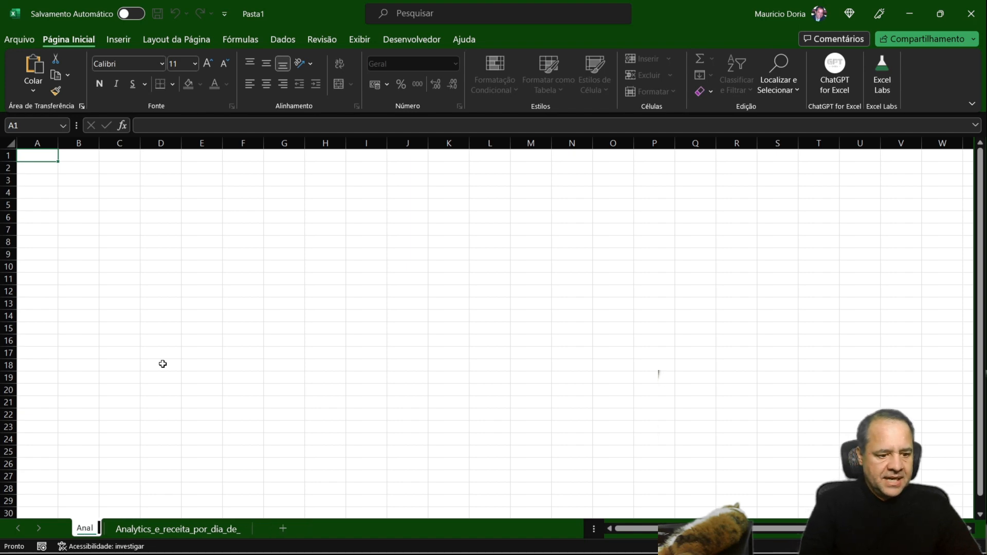
key("Return")
- Rename the analytics data sheet as TTV 2023
left_click(198, 530)
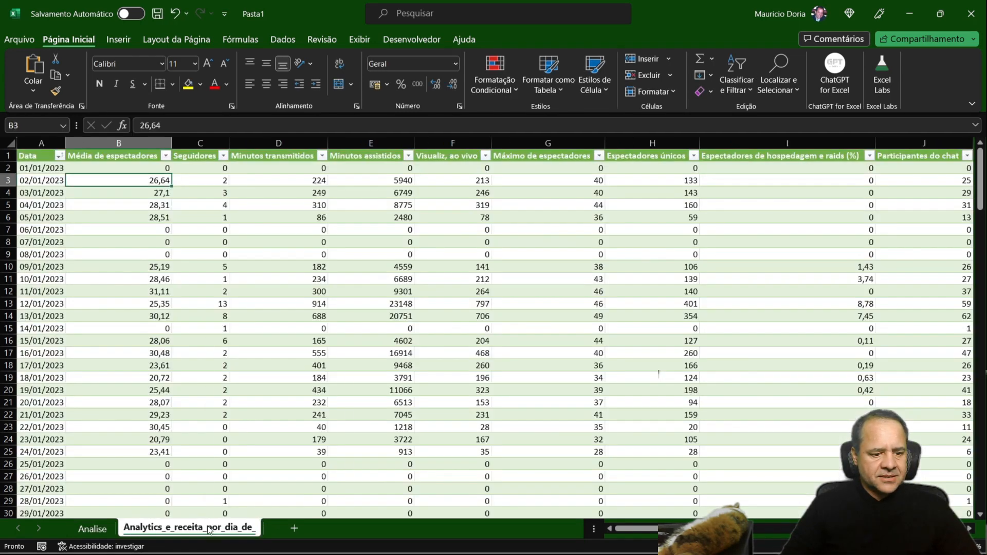
right_click(208, 529)
left_click(252, 363)
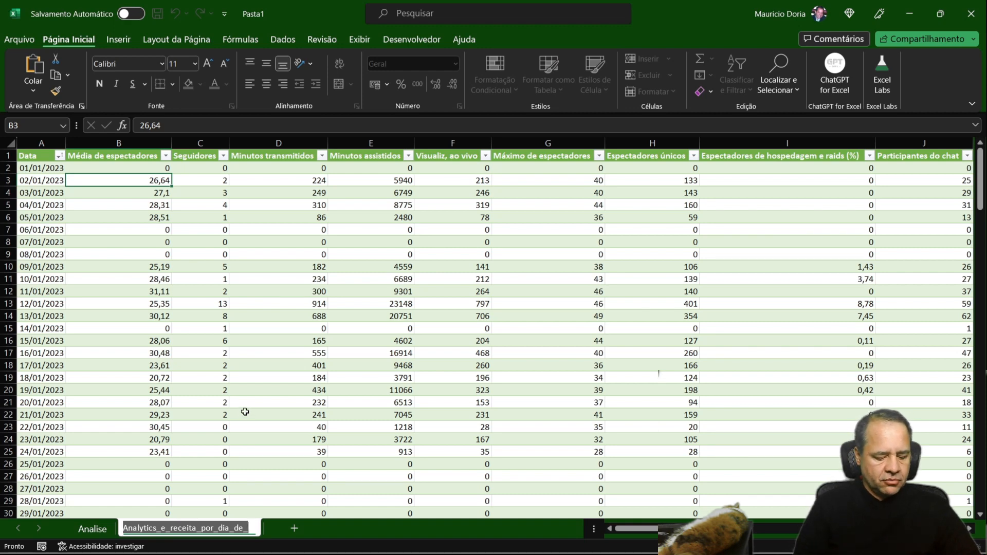
type("TTV")
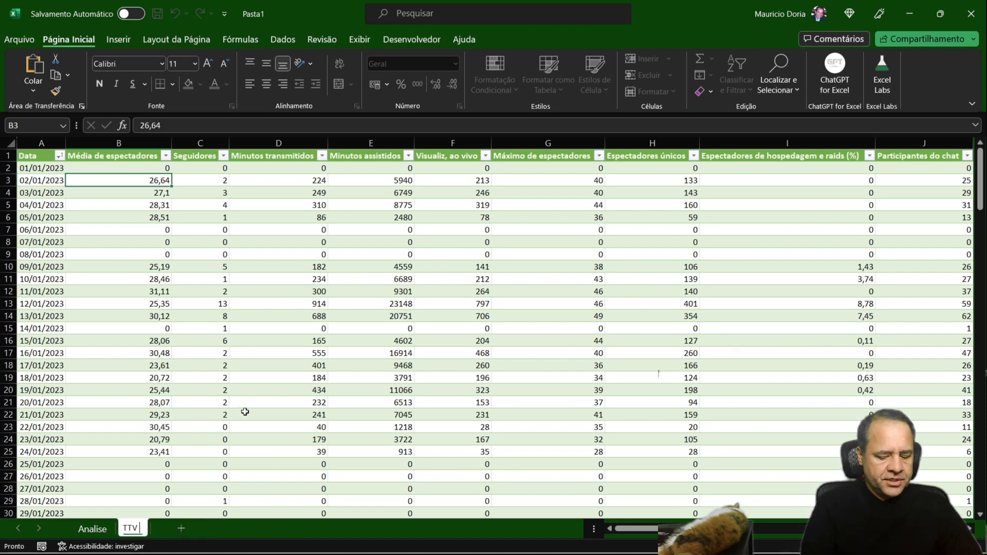
type(" 2023")
key("Return")
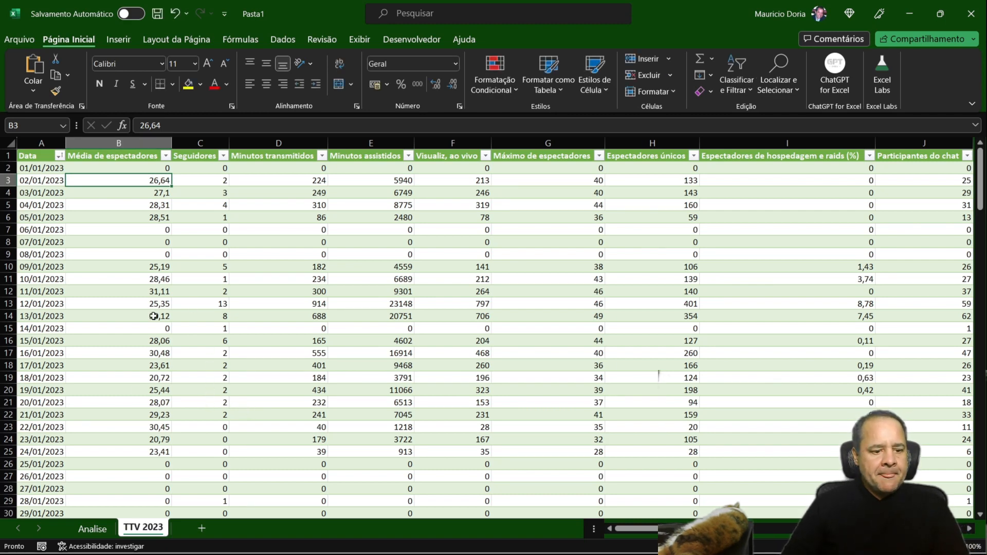
- Insert a blank column between Data and Média de espectadores on the TTV 2023 sheet
left_click_drag(109, 231, 102, 221)
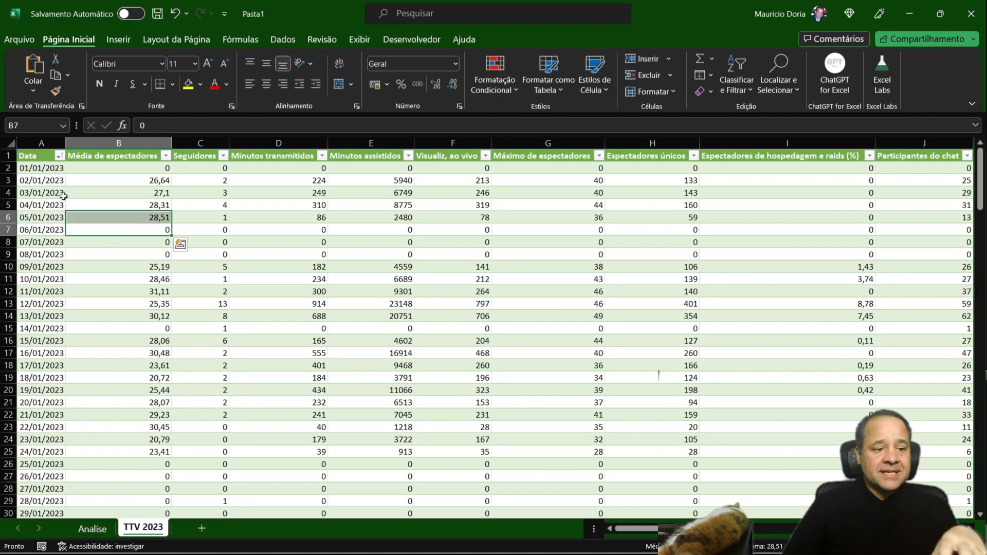
left_click(63, 196)
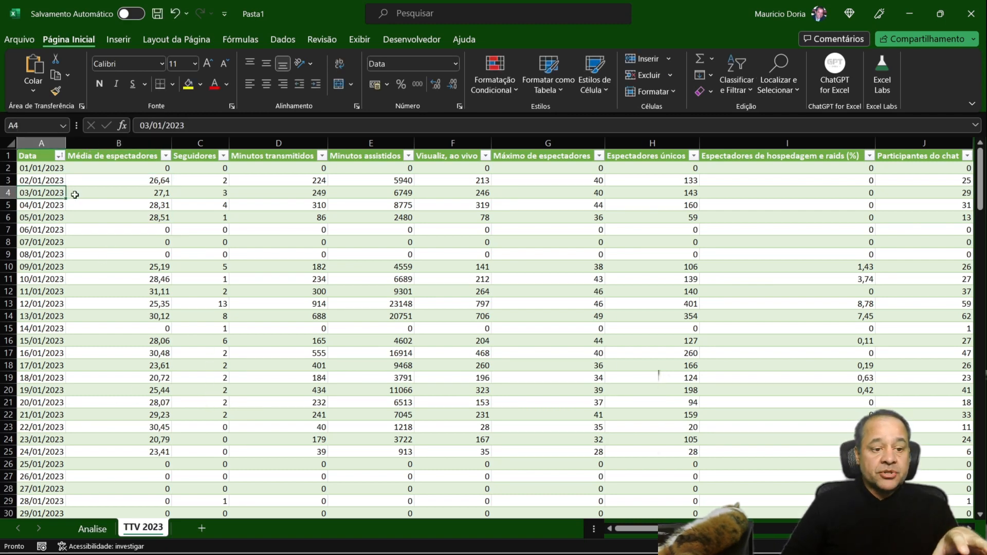
left_click(45, 167)
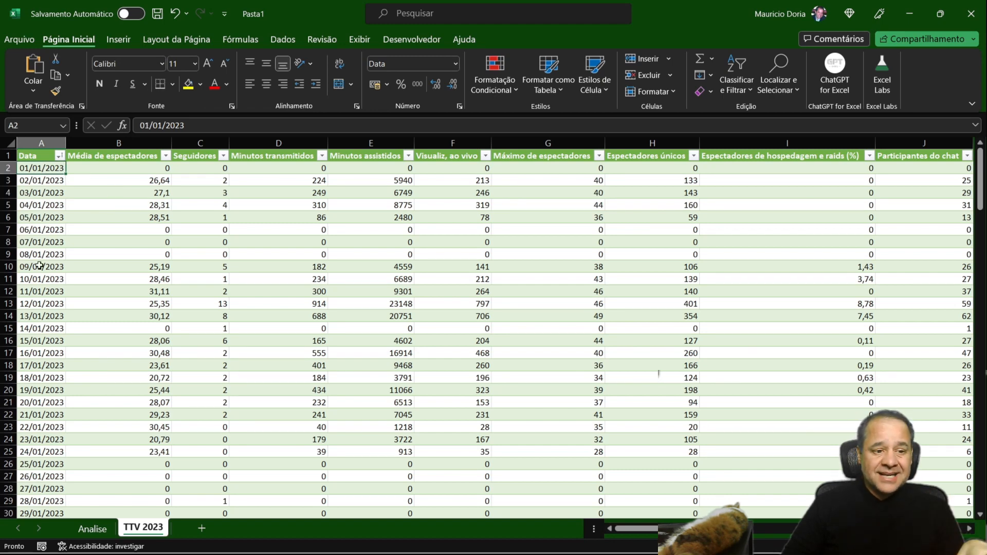
left_click(125, 144)
right_click(126, 144)
left_click(171, 277)
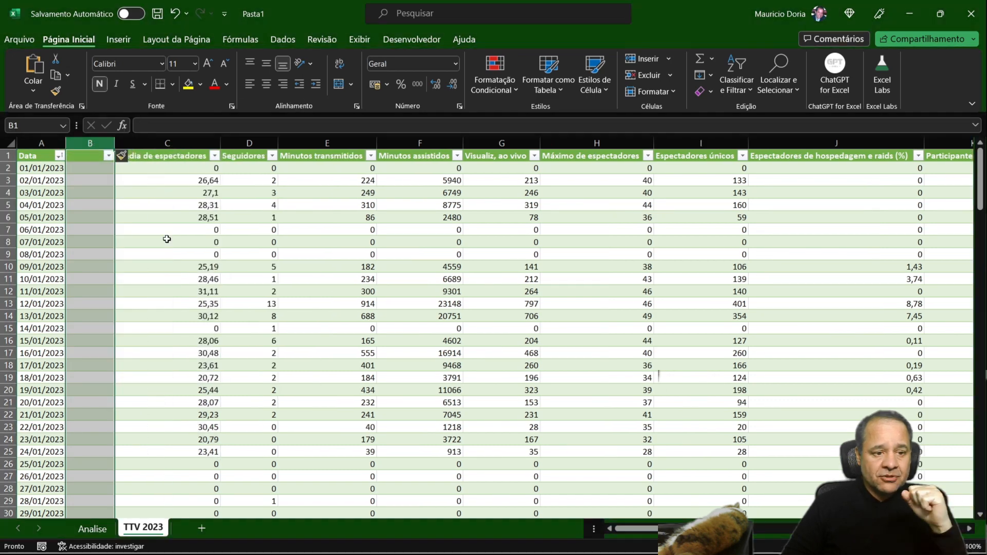
- Title the new column Dia Semana in B1 and fit the column width to its content
left_click(87, 159)
type("Dia")
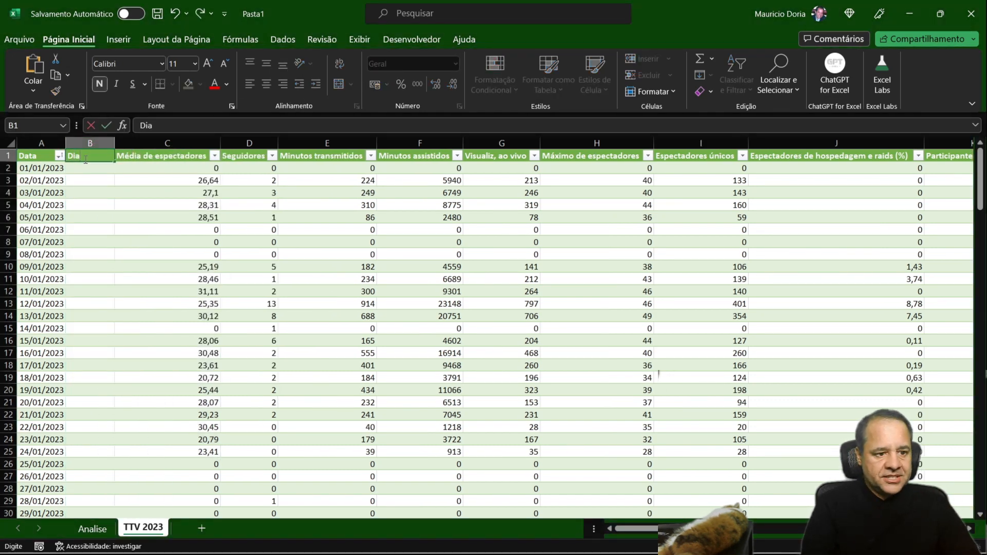
type(" Sema")
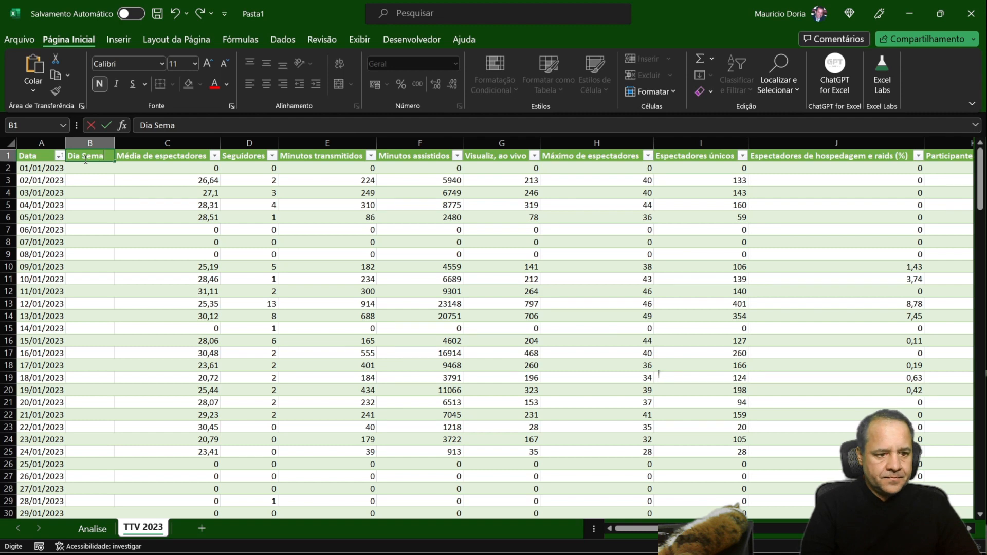
type("na")
key("Return")
double_click(114, 143)
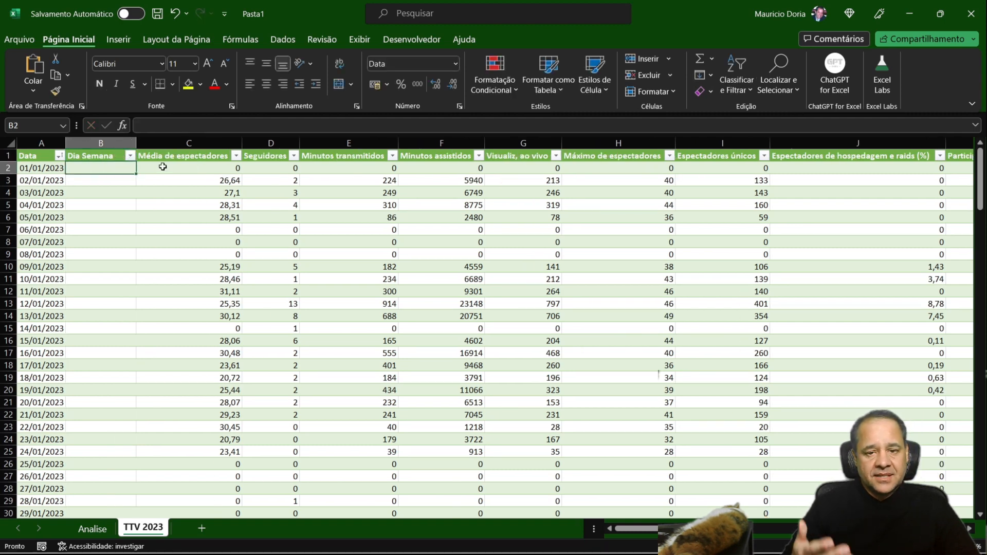
- Calculate the weekday of the date in A2 in cell B2 with the DIA.DA.SEMANA function
type("=dia")
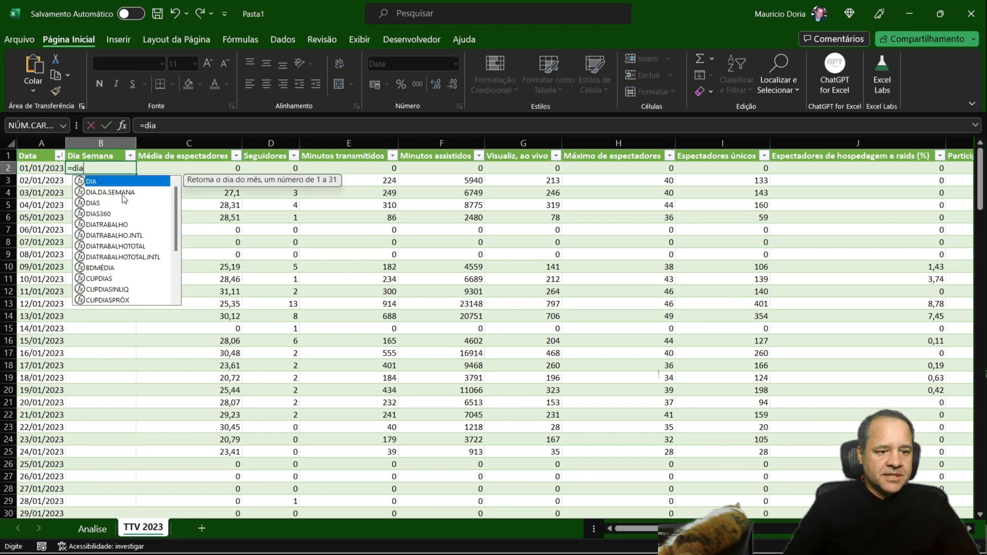
double_click(124, 199)
left_click(55, 167)
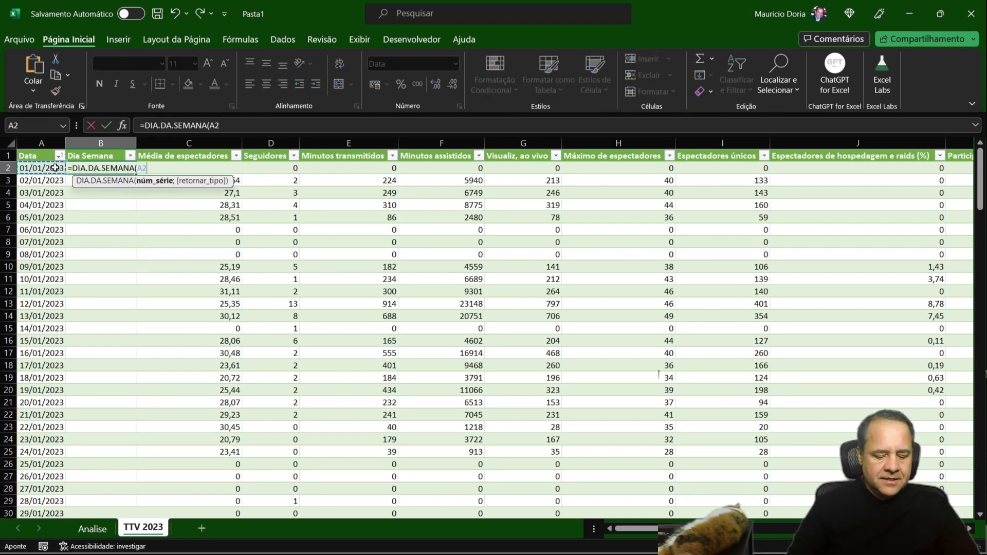
key("Return")
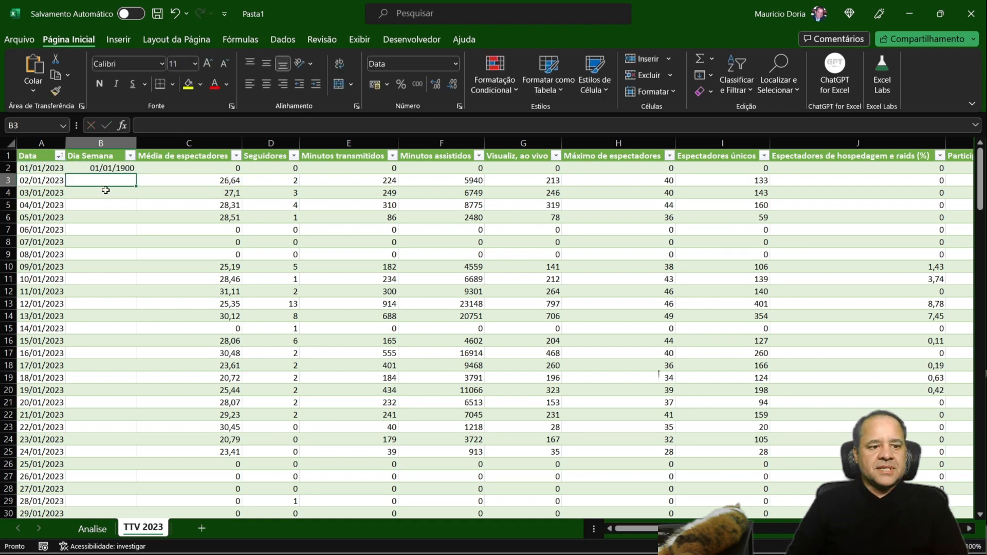
- Set the number format of the Dia Semana column to Geral
left_click(107, 168)
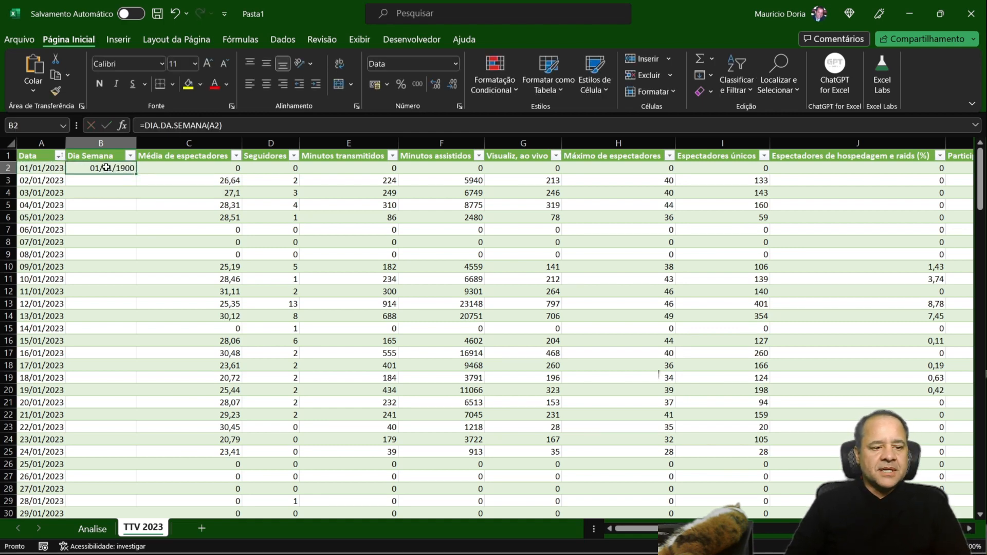
left_click(110, 142)
right_click(110, 144)
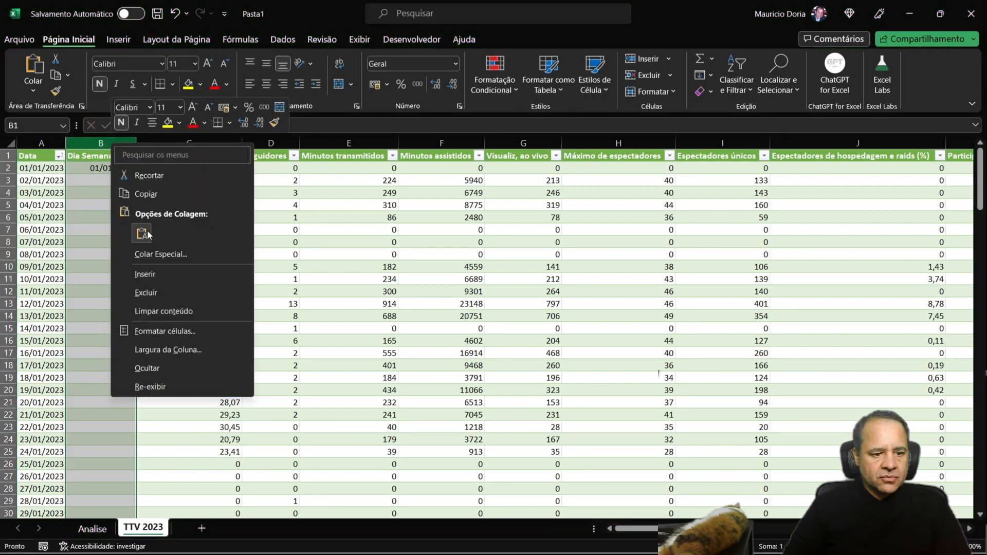
left_click(170, 332)
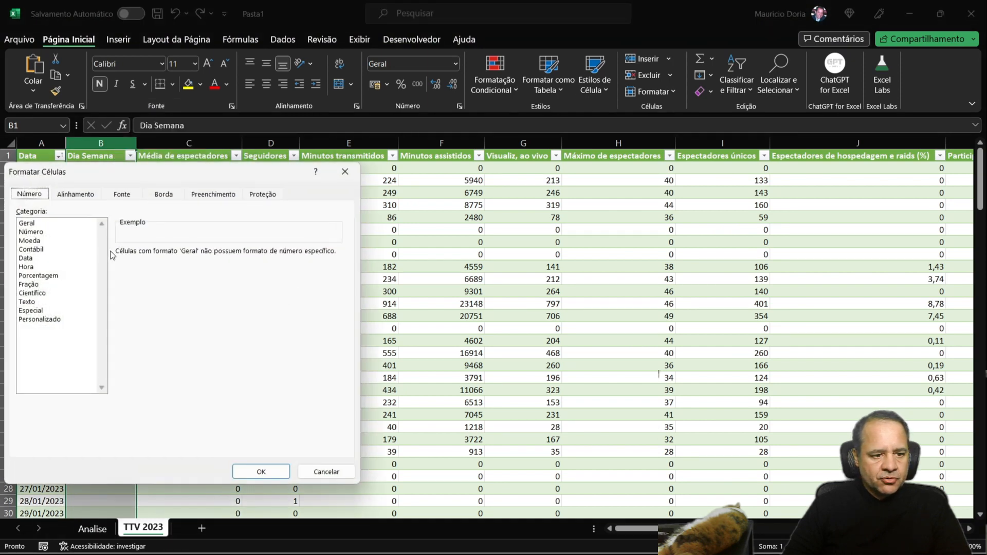
left_click(40, 232)
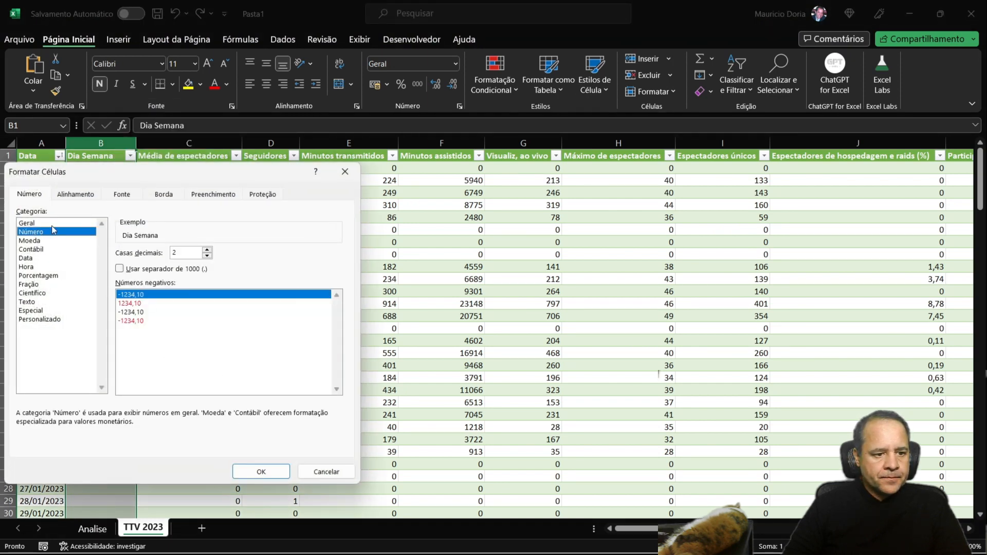
left_click(54, 223)
left_click(260, 471)
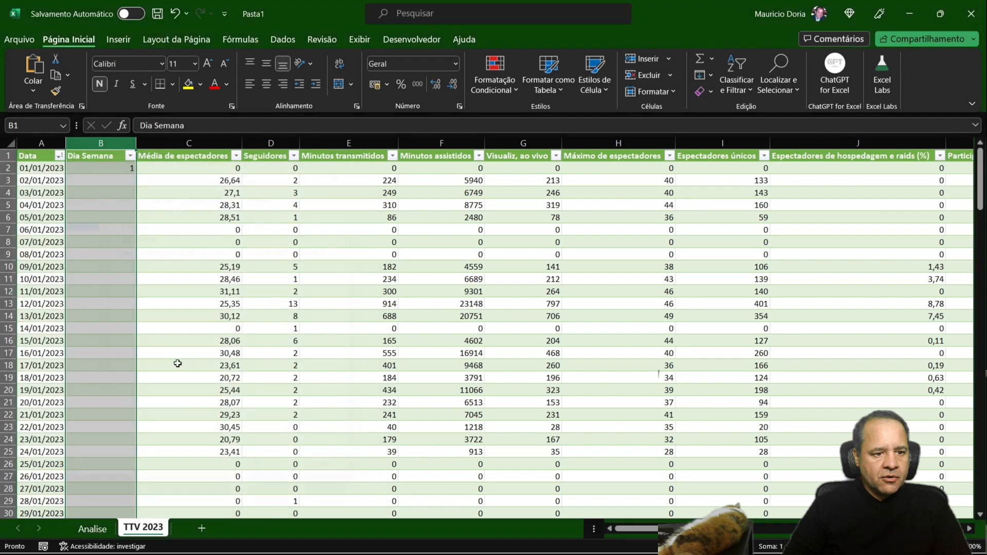
- Fill the weekday formula in B2 down the whole Dia Semana column and check the weekday numbers of the first rows
left_click(125, 169)
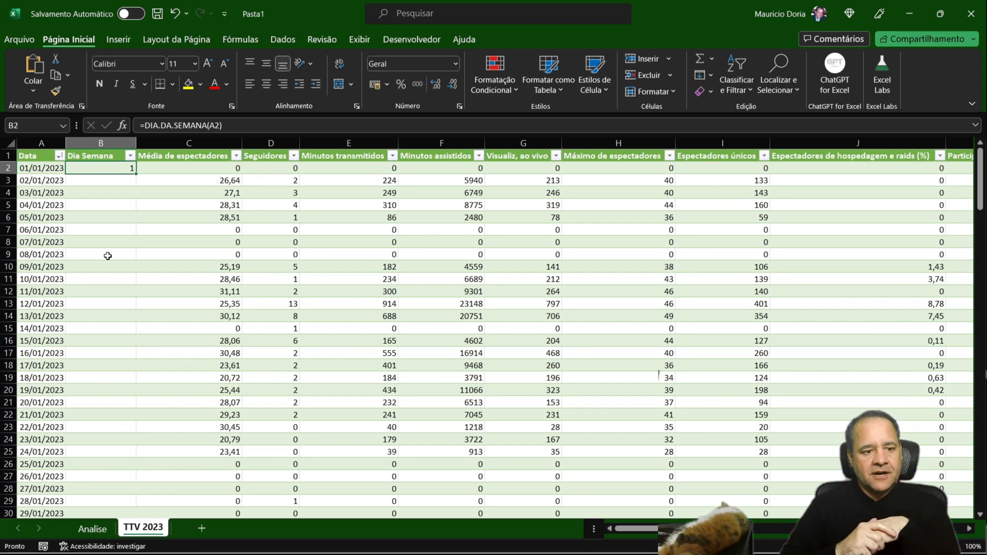
double_click(136, 173)
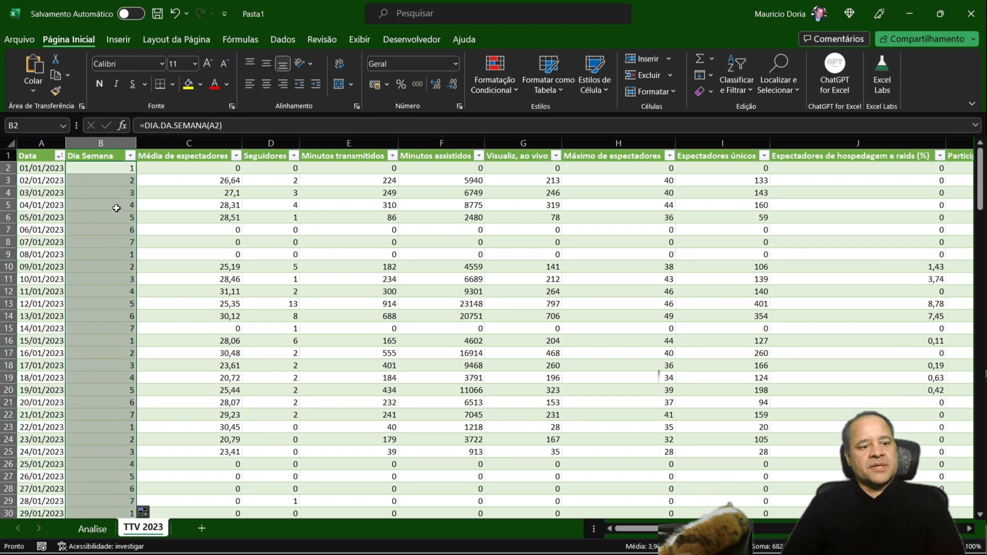
left_click(120, 170)
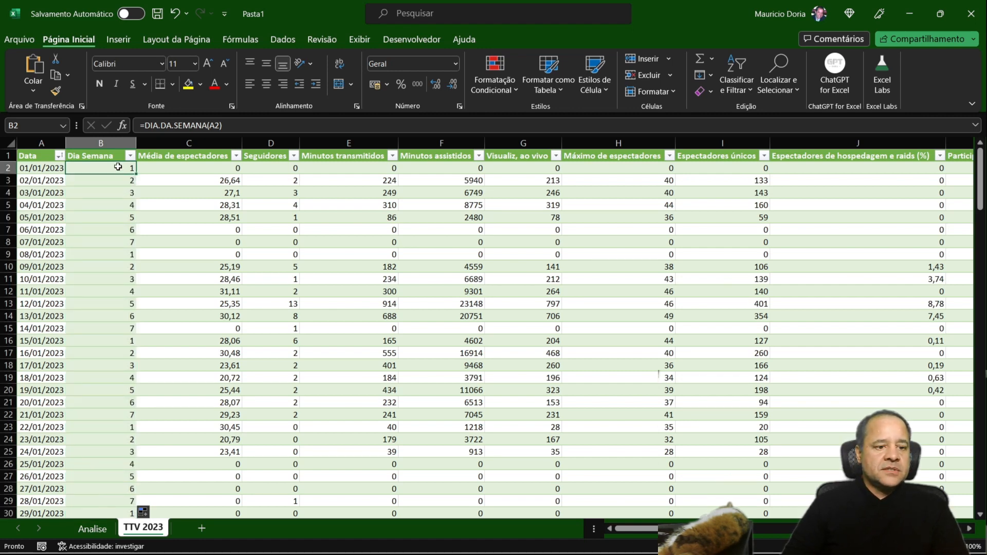
key("Down")
key("Down")
key("Down")
key("Down")
key("Down")
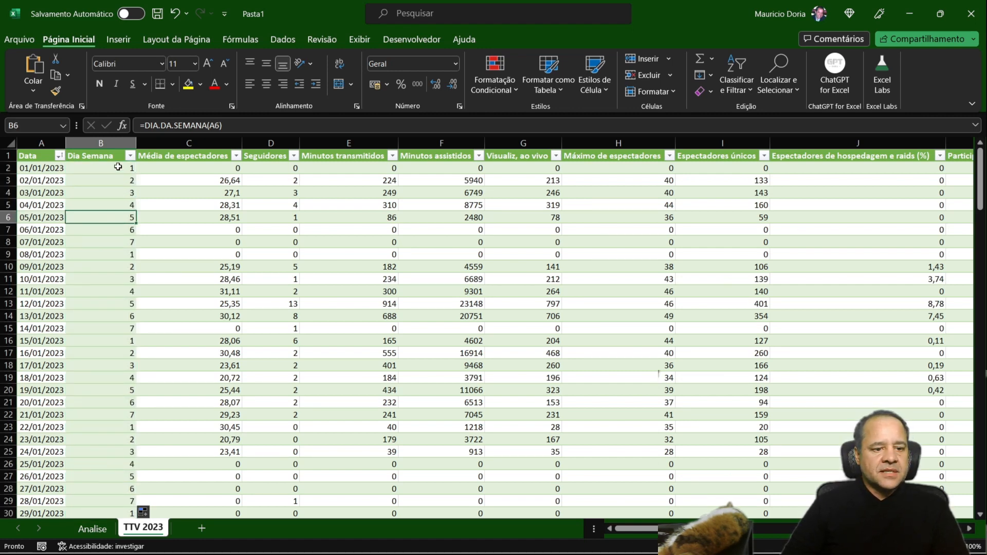
key("Down")
key("Down")
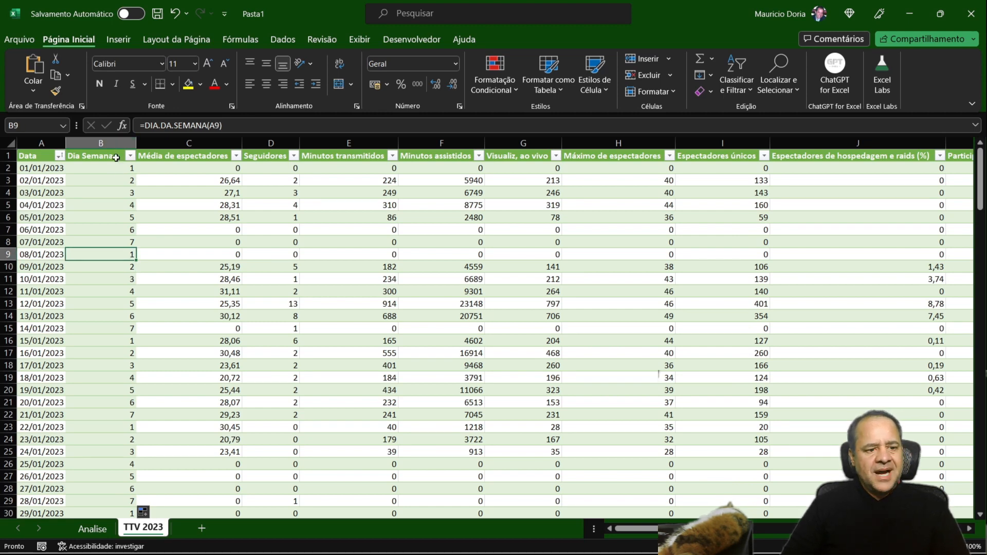
- Apply the custom number format ddd to the Dia Semana column to show abbreviated weekday names
left_click(113, 141)
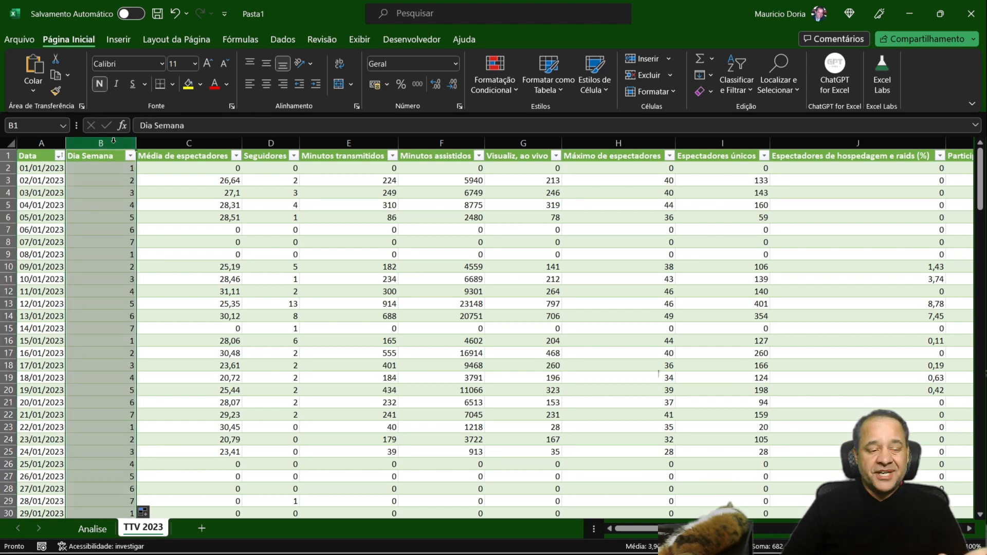
right_click(113, 142)
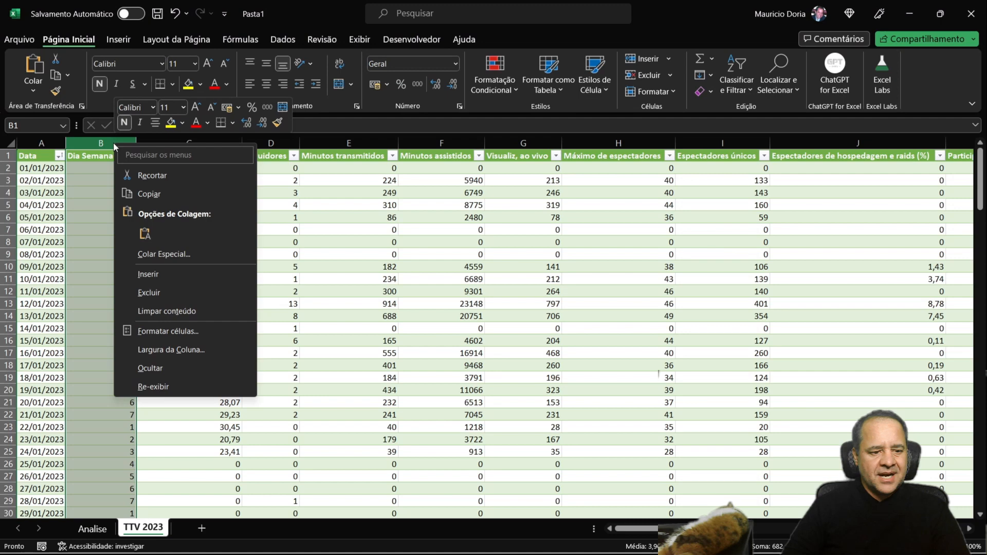
left_click(183, 331)
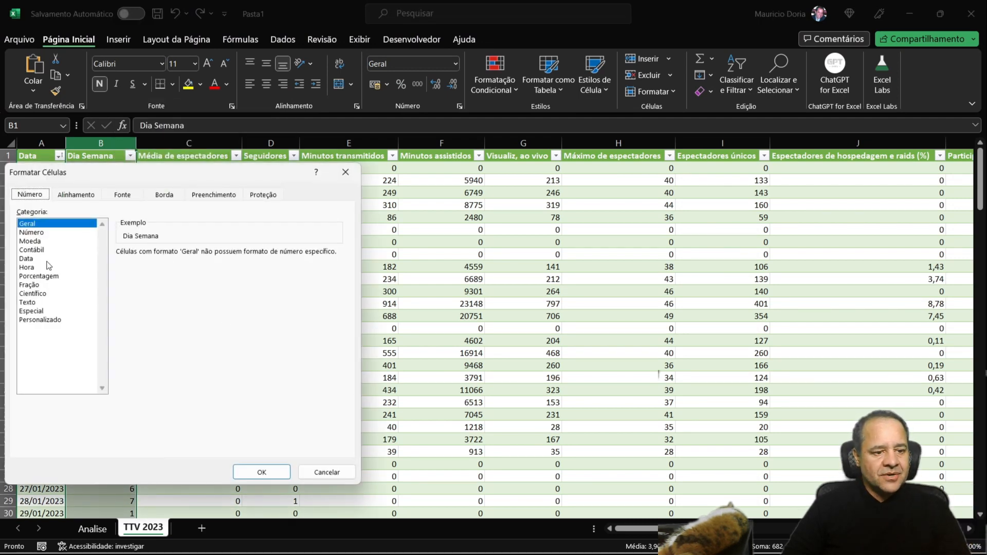
left_click(45, 320)
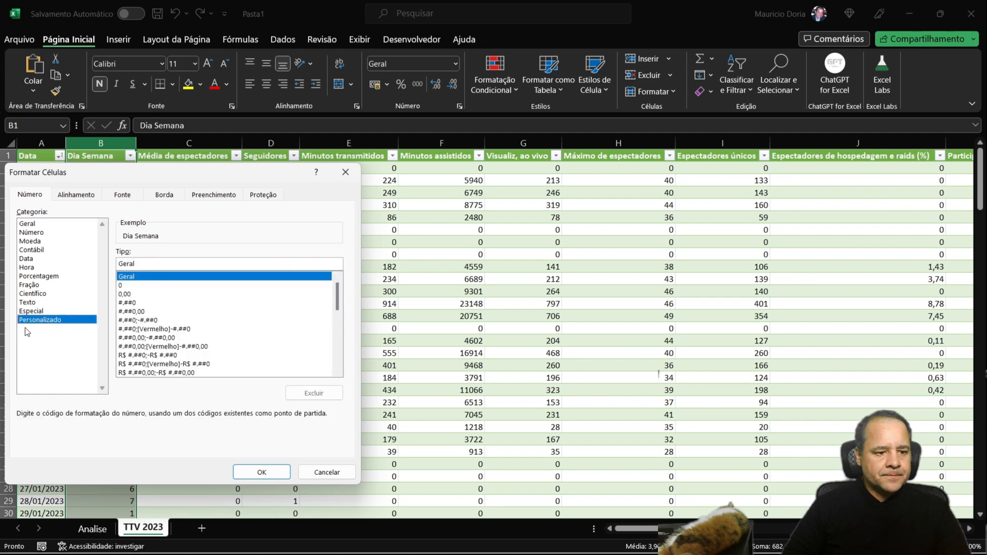
left_click_drag(153, 264, 105, 265)
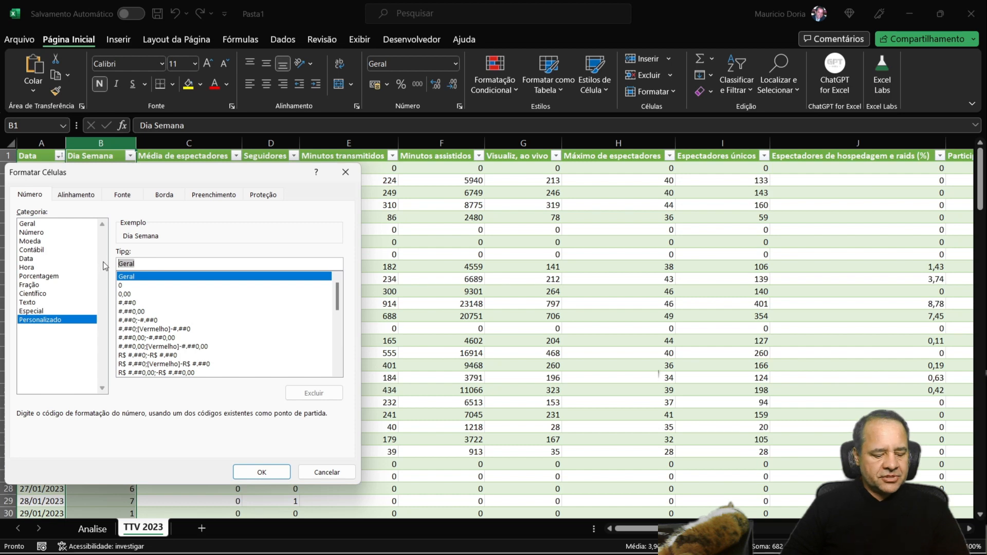
type("dd")
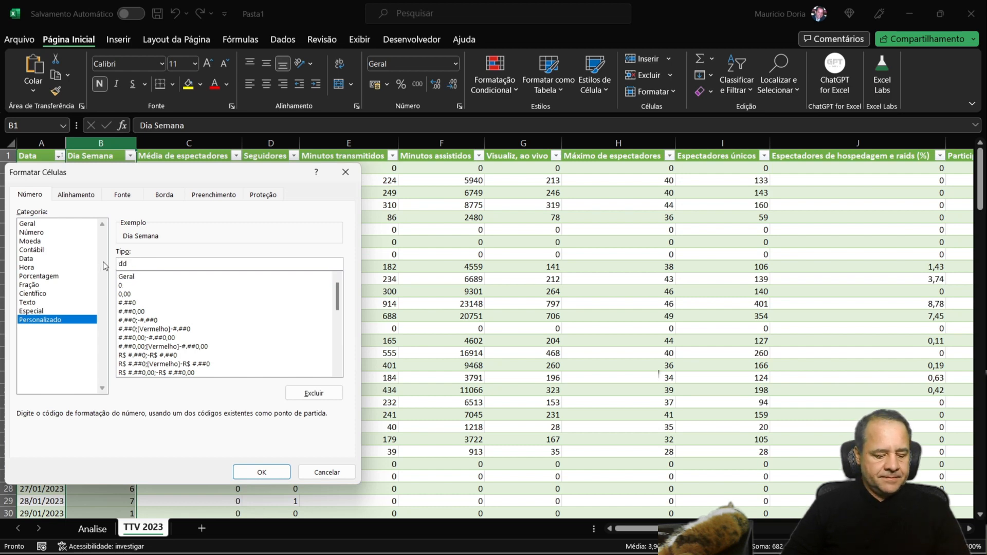
type("d")
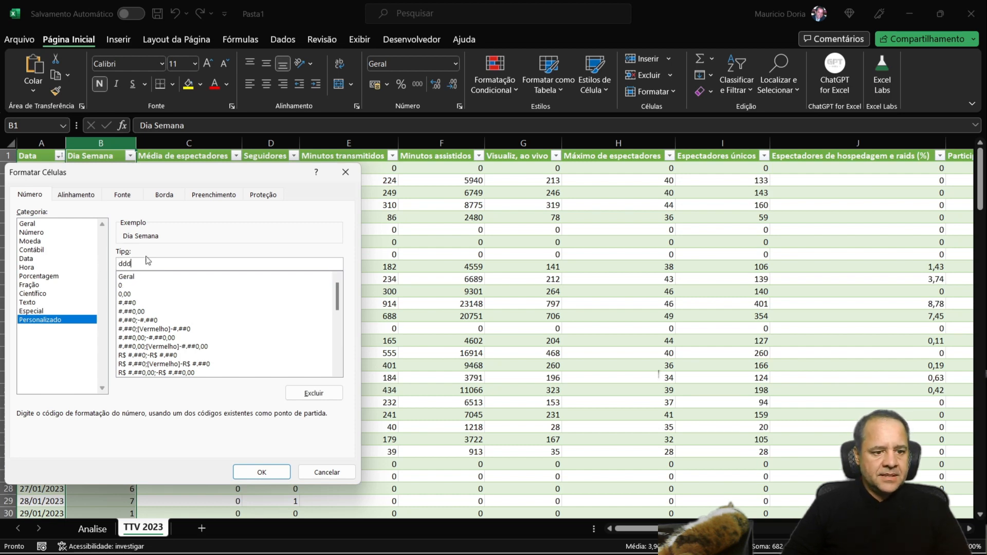
left_click(262, 472)
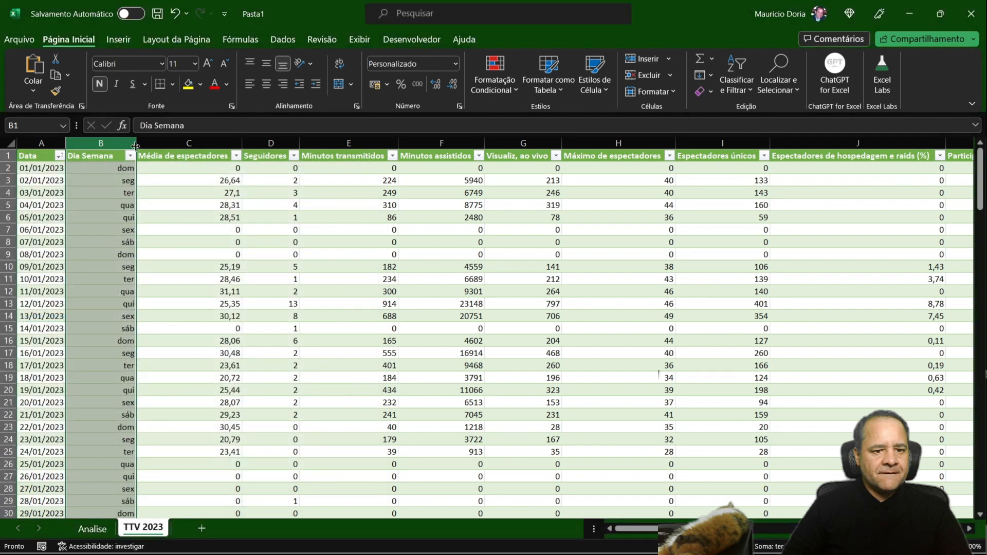
- Center the contents of the Dia Semana column and align its header cell B1 to the left
left_click(266, 84)
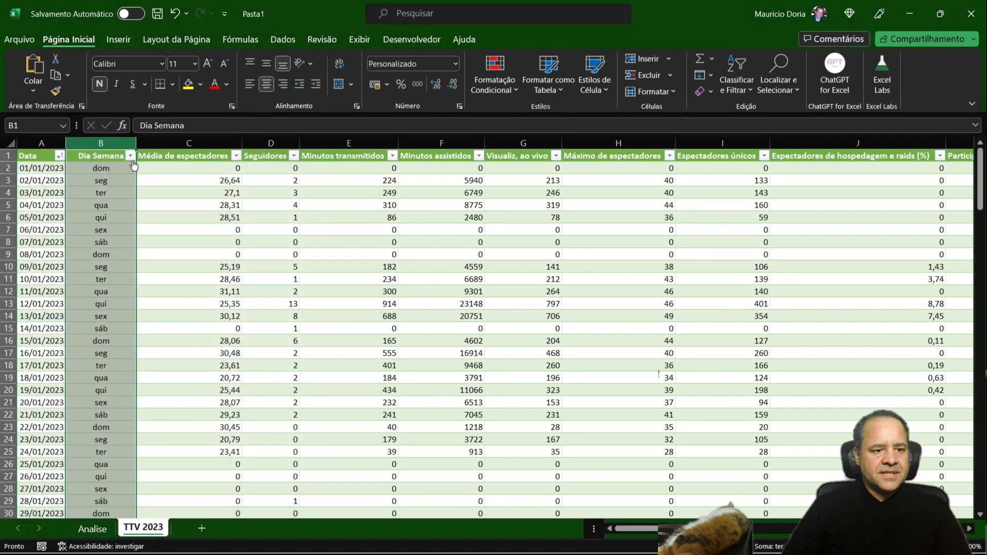
left_click(104, 156)
left_click(250, 84)
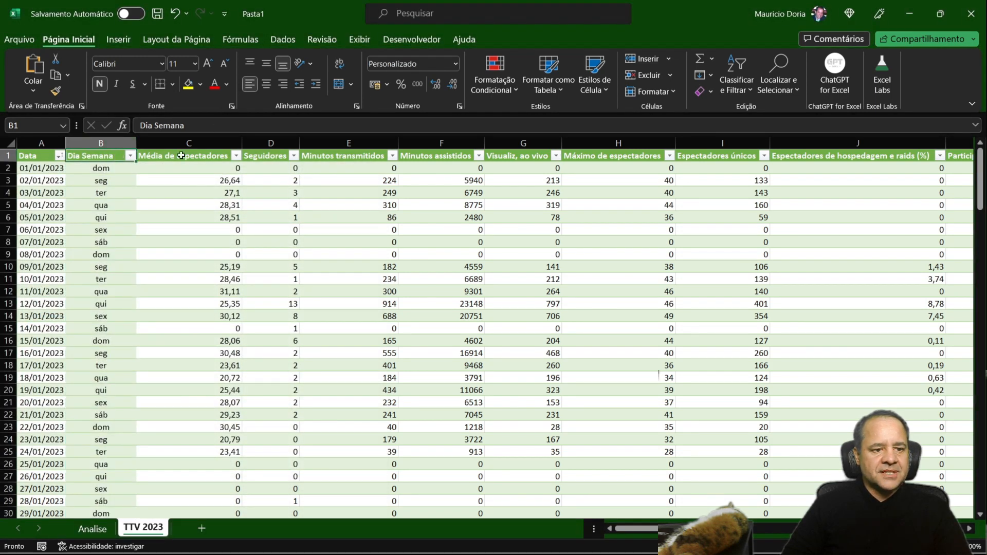
left_click(109, 171)
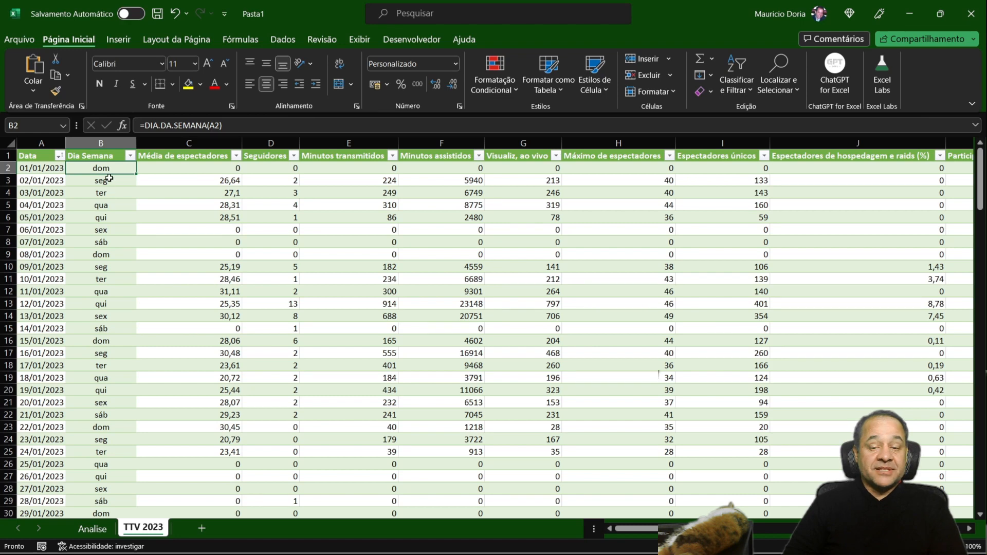
- Filter the Dia Semana column to show only the rows with day 01
left_click(131, 156)
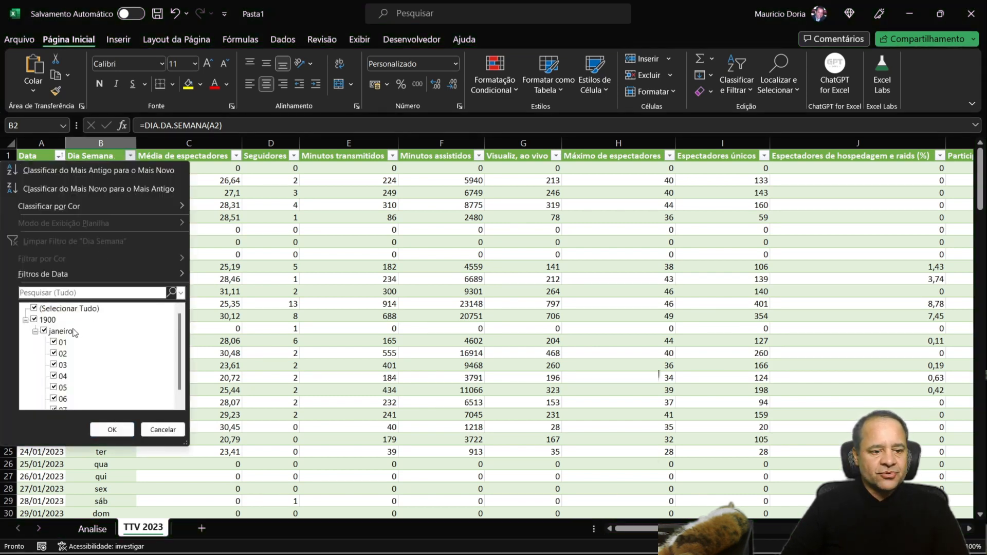
left_click(64, 309)
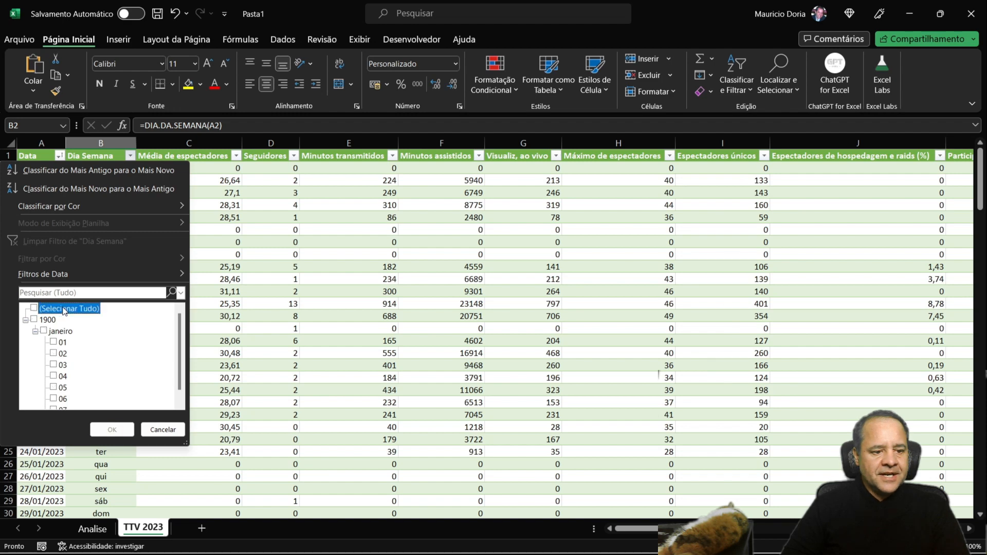
left_click(55, 343)
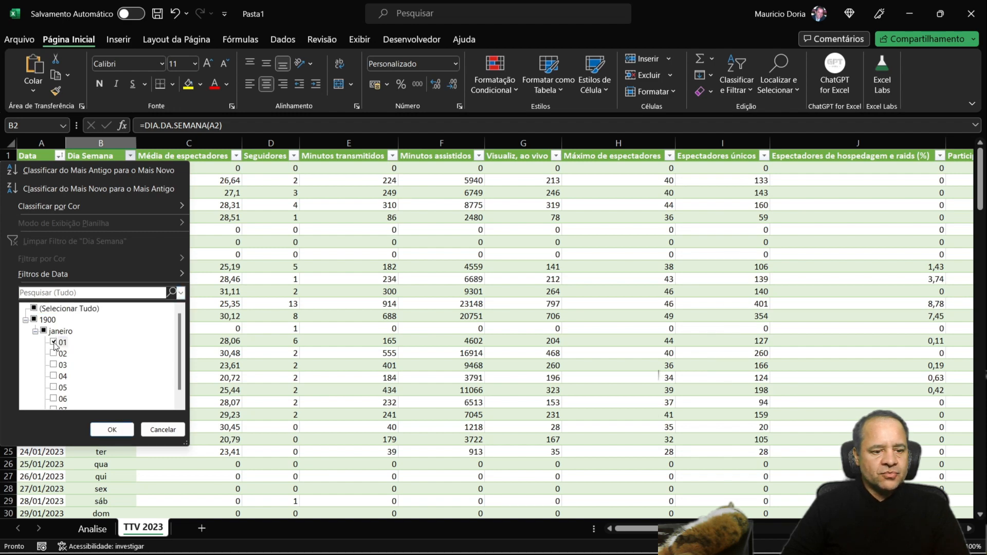
left_click(113, 430)
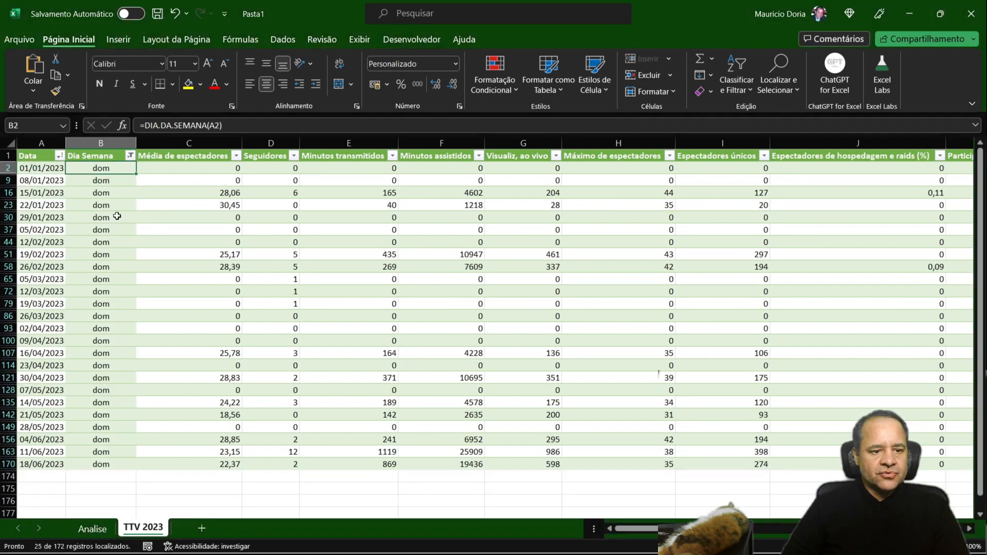
- Change the Dia Semana filter to show only the rows with day 02
left_click(130, 155)
left_click(53, 342)
left_click(53, 353)
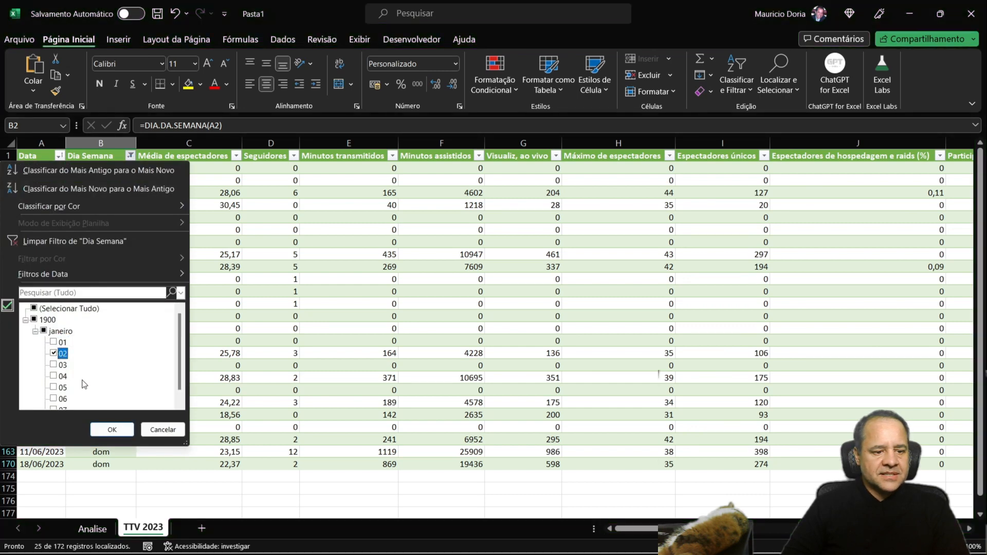
left_click(112, 430)
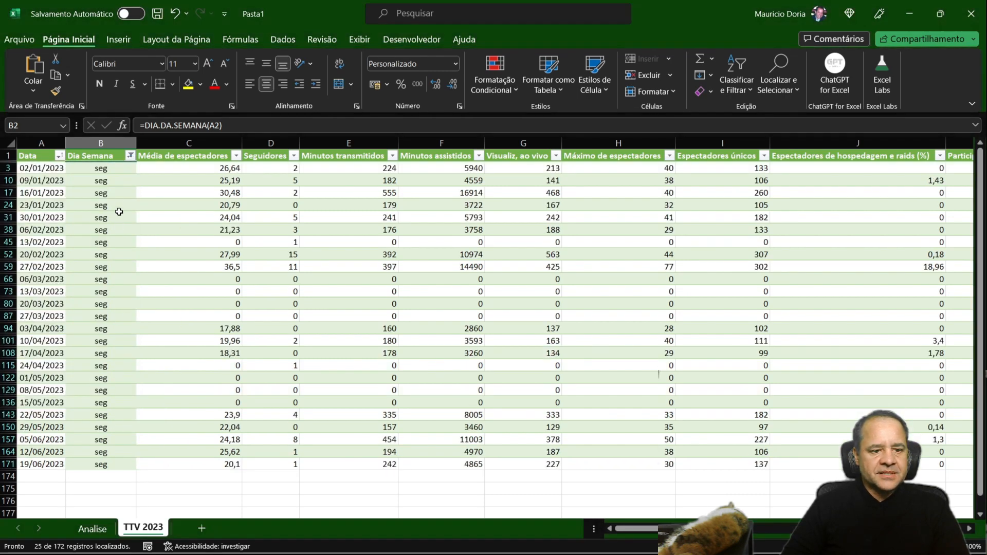
- Restore all days of janeiro in the Dia Semana filter to show every row again
left_click(130, 155)
left_click(43, 330)
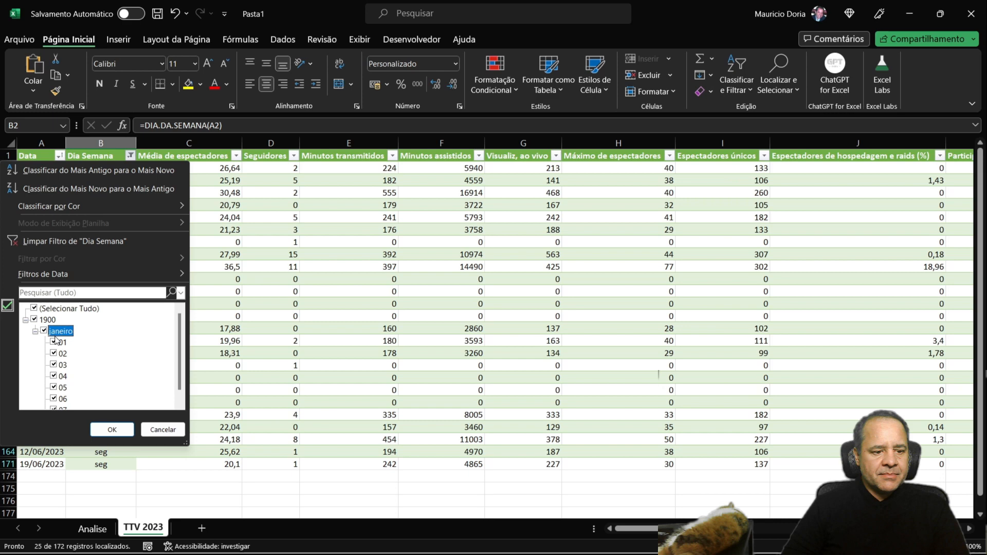
left_click(113, 430)
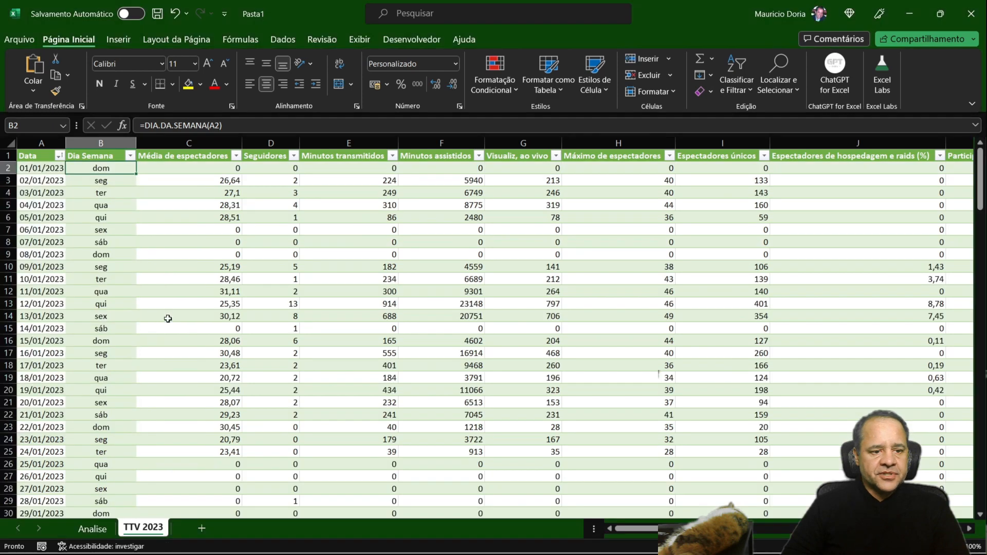
- Enter the numbers 1 to 7 in cells A2 to A8 of the Analise sheet
left_click(102, 529)
left_click(55, 172)
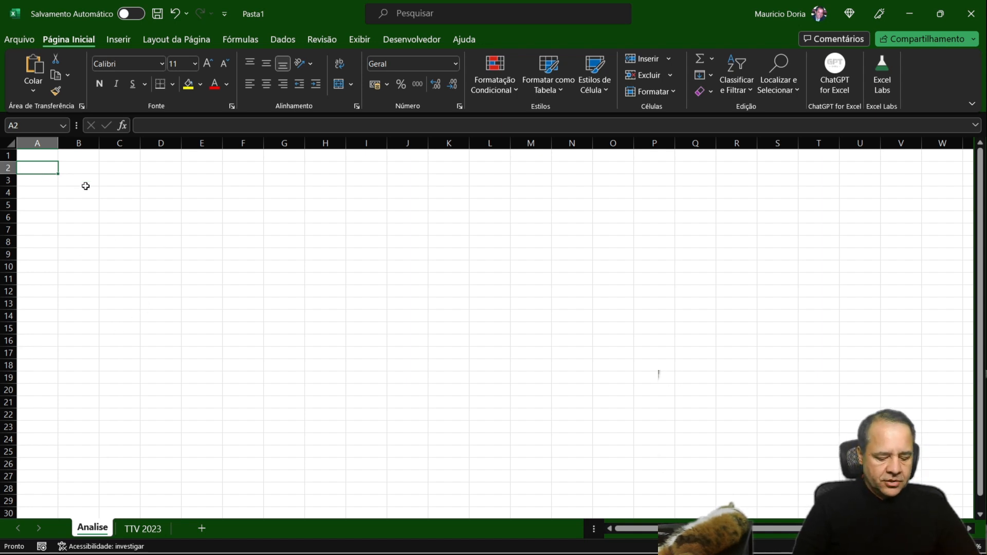
type("1")
key("Return")
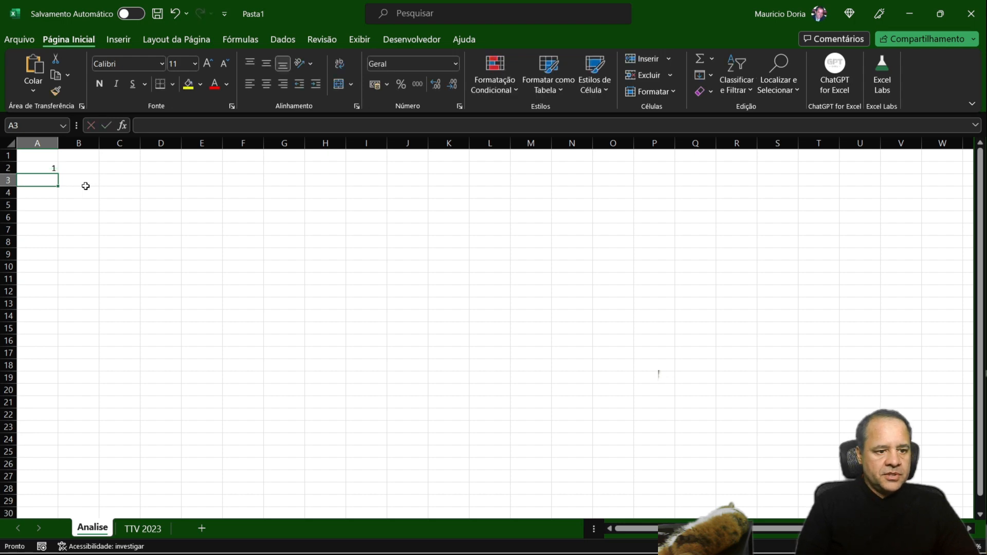
type("2")
key("Return")
type("3")
key("Return")
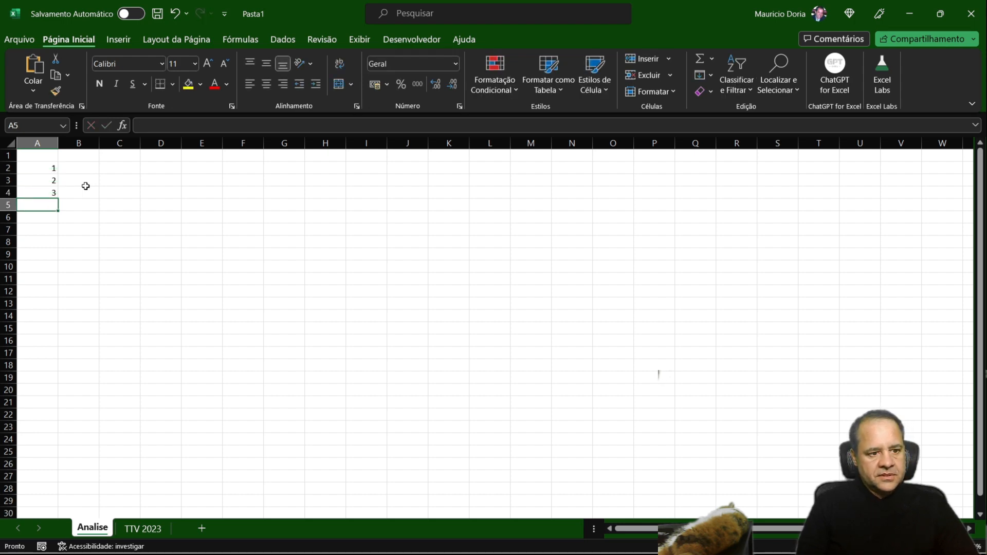
type("4")
key("Return")
type("5")
key("Return")
type("6")
key("Return")
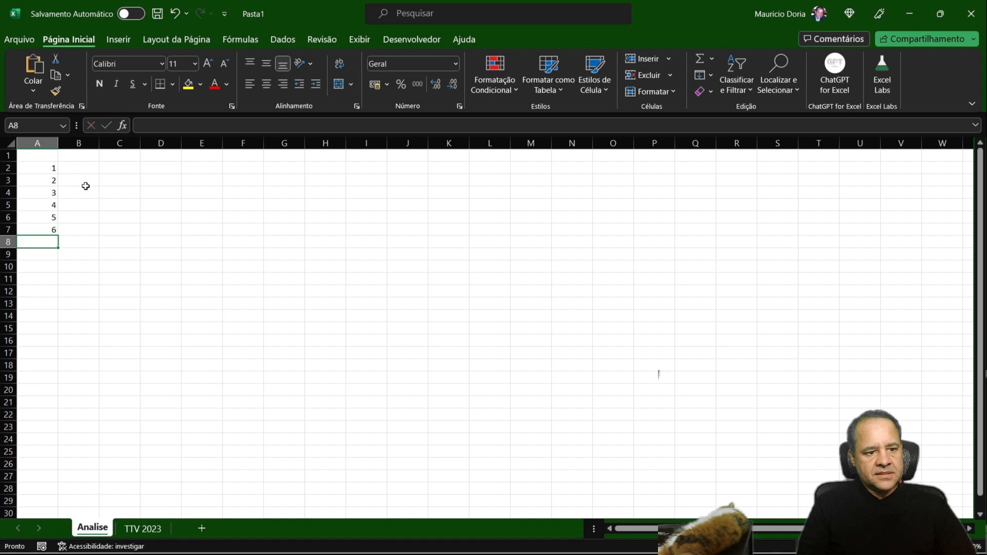
type("7")
key("Return")
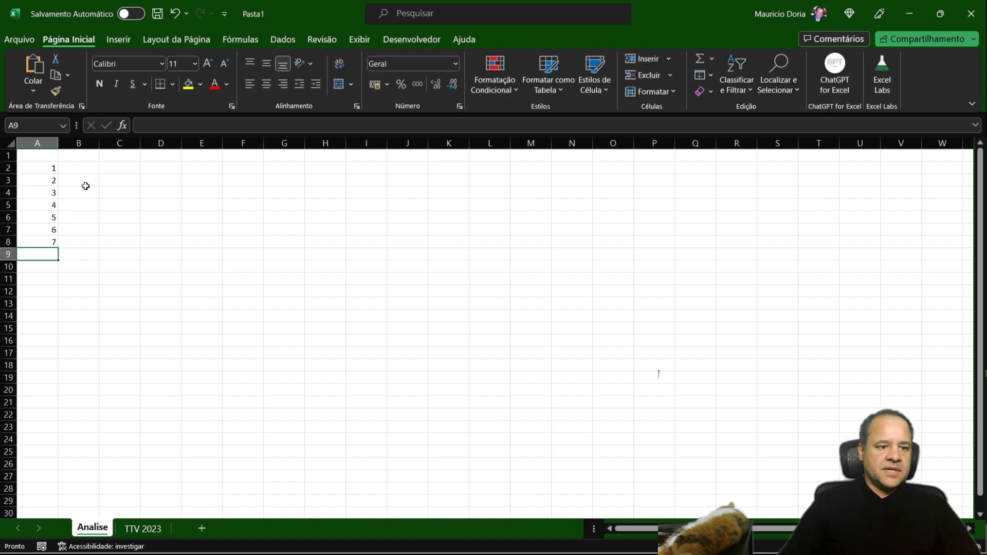
- Apply the custom number format ddd to cells A1 to A8 and center them
left_click(34, 160)
left_click_drag(33, 164, 31, 244)
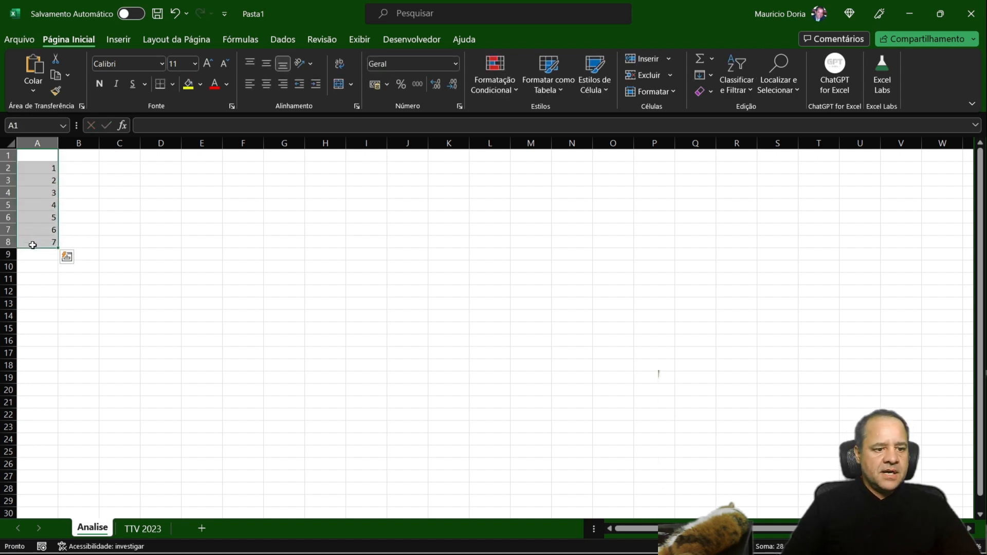
right_click(42, 203)
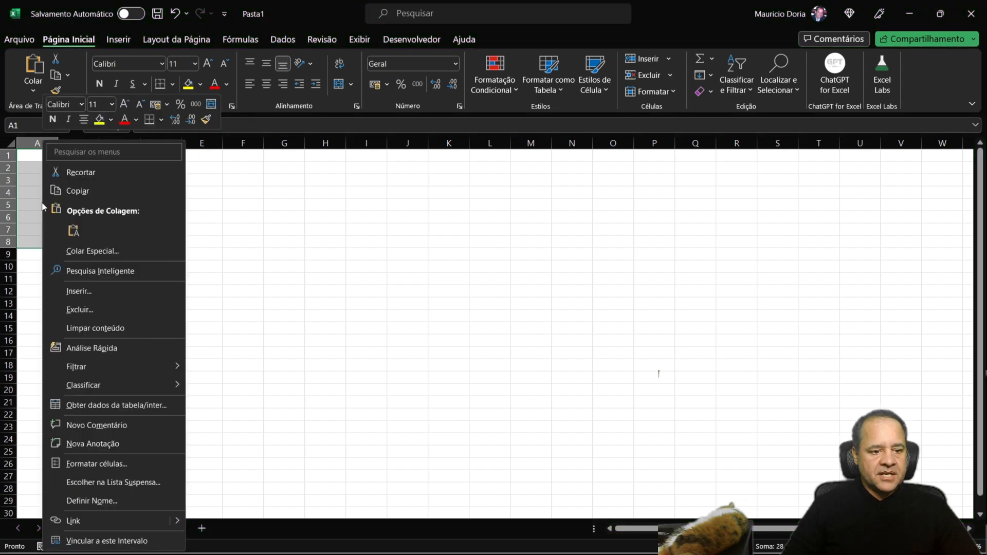
left_click(120, 465)
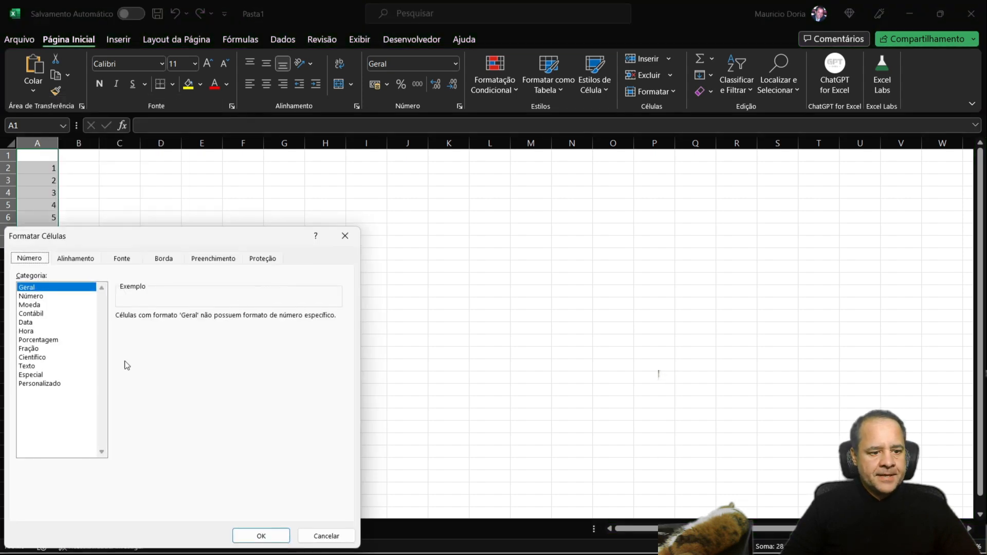
left_click(61, 384)
double_click(144, 328)
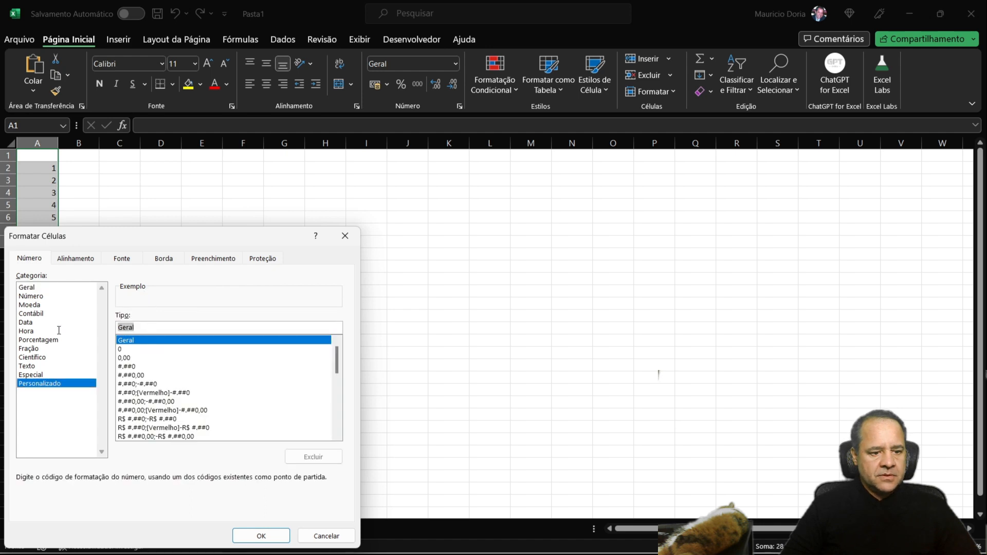
type("ddd")
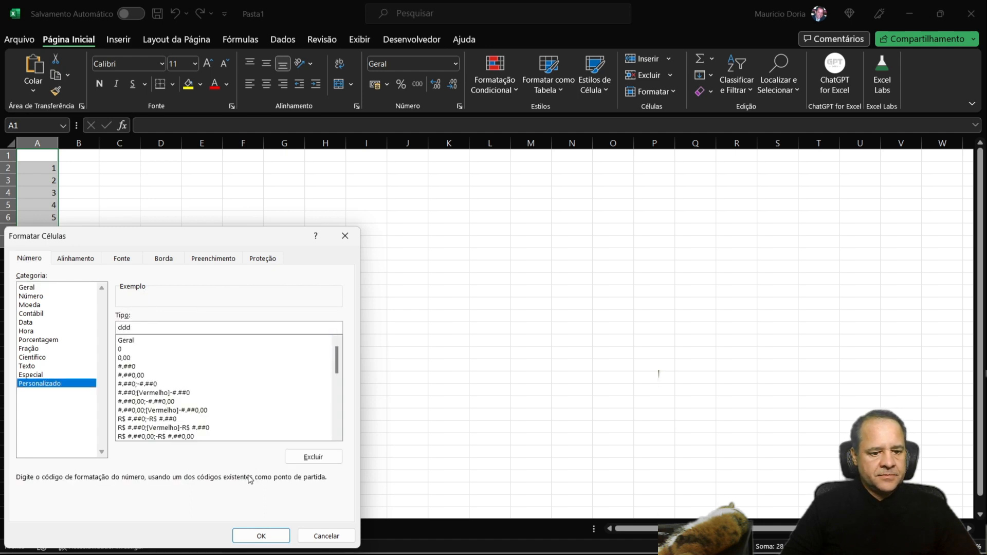
left_click(261, 535)
left_click(267, 84)
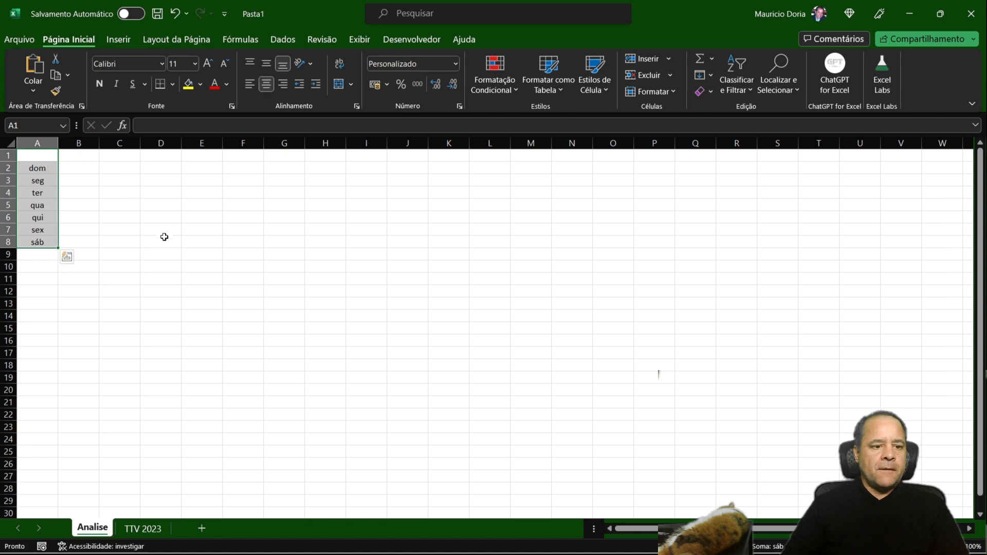
- Enter the header Media de Exp in cell B1 and widen column B to fit it
left_click(46, 182)
left_click(121, 242)
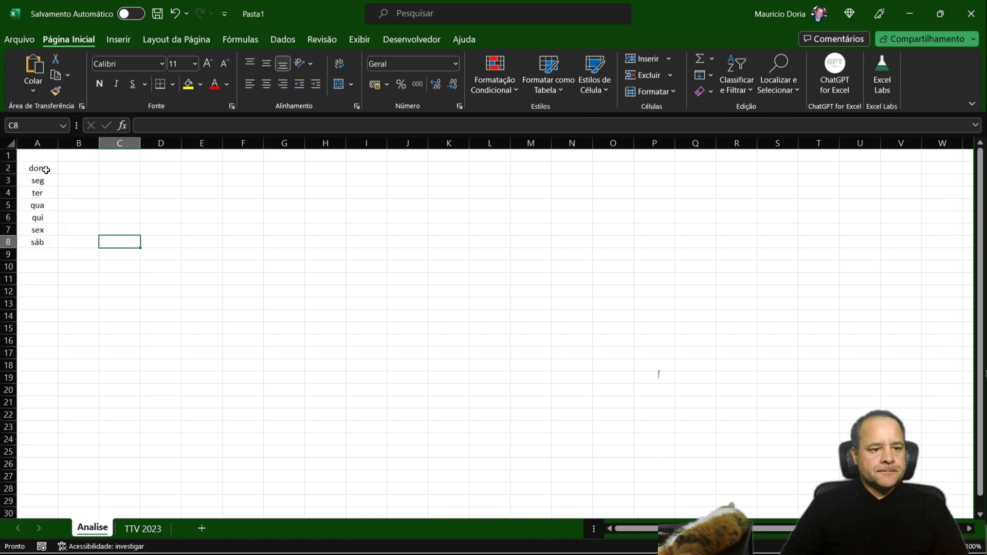
left_click(46, 170)
left_click(78, 170)
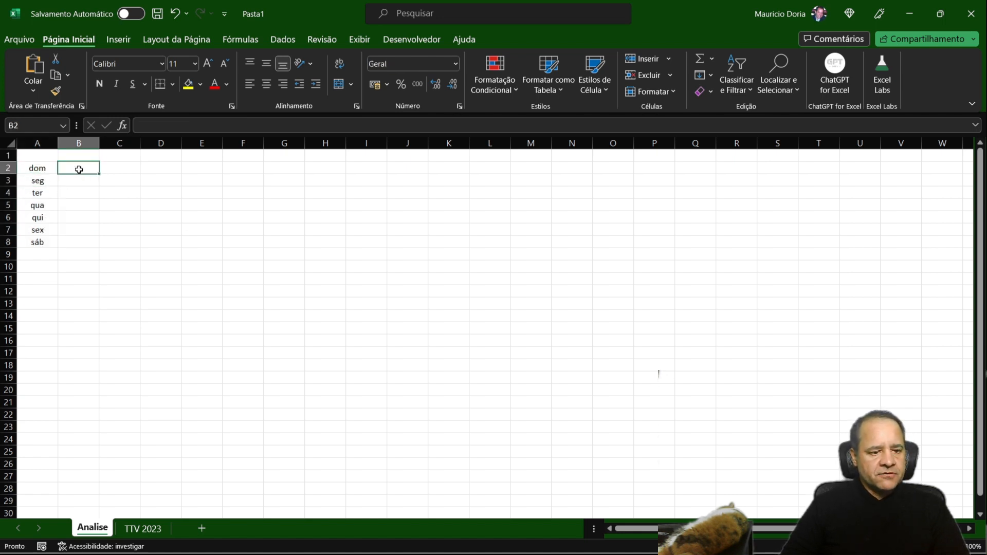
left_click(82, 156)
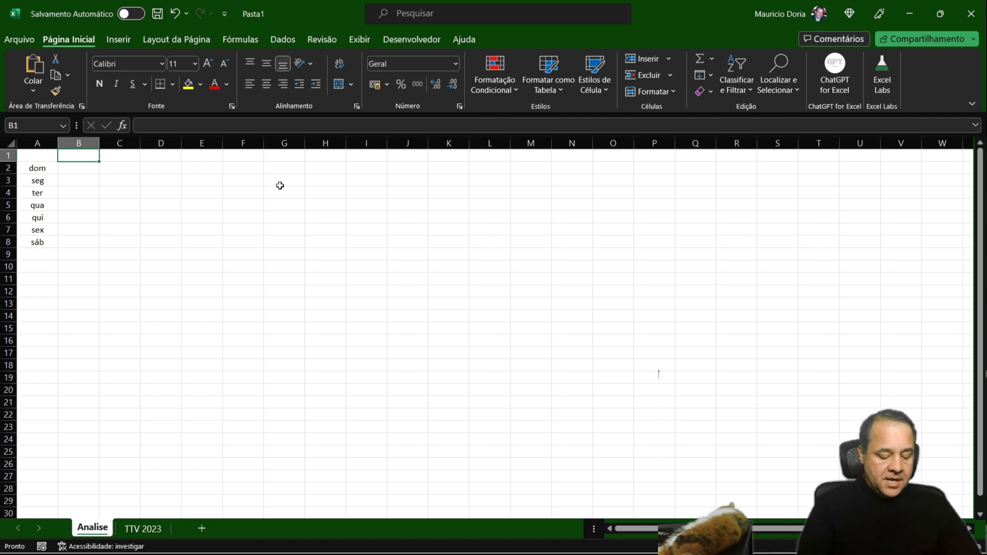
type("Media de Exp")
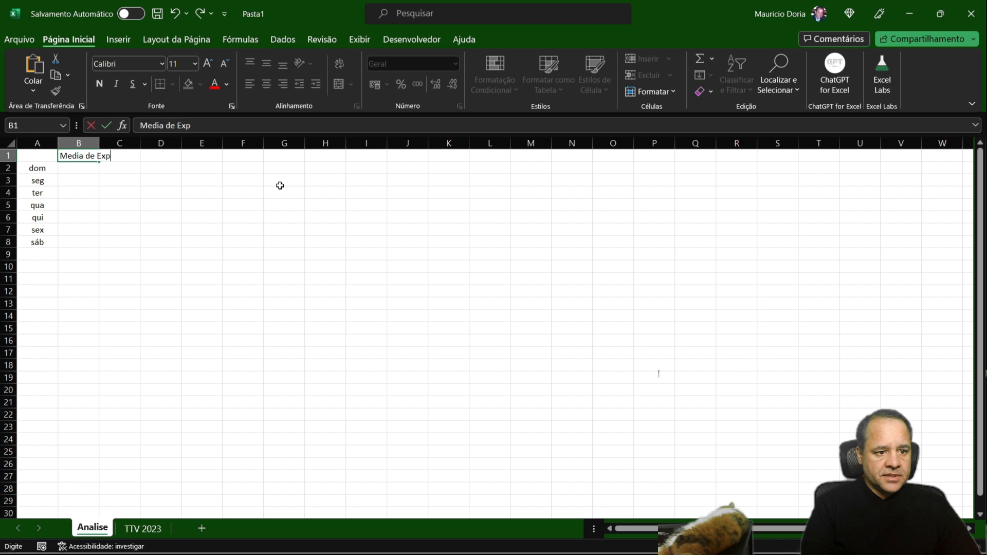
key("Return")
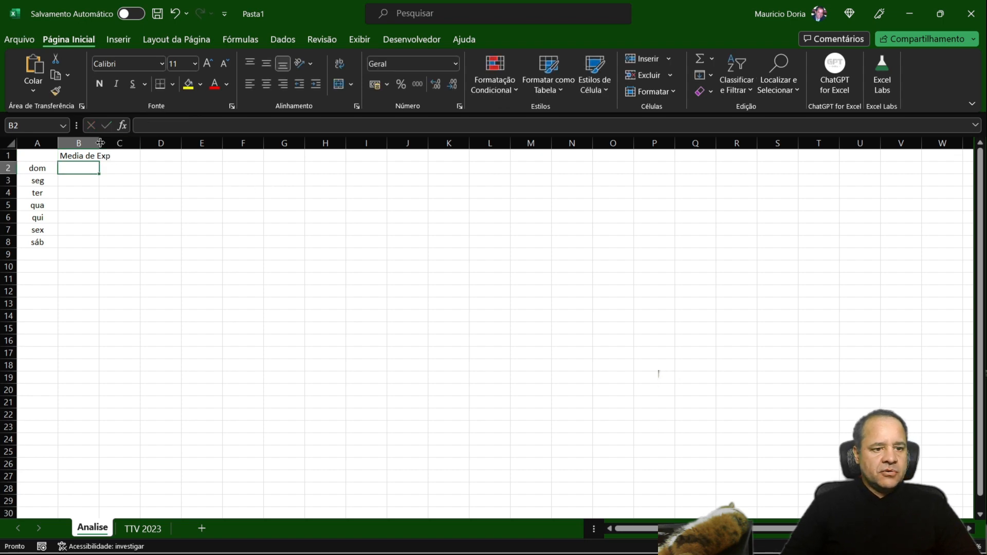
left_click_drag(100, 143, 120, 143)
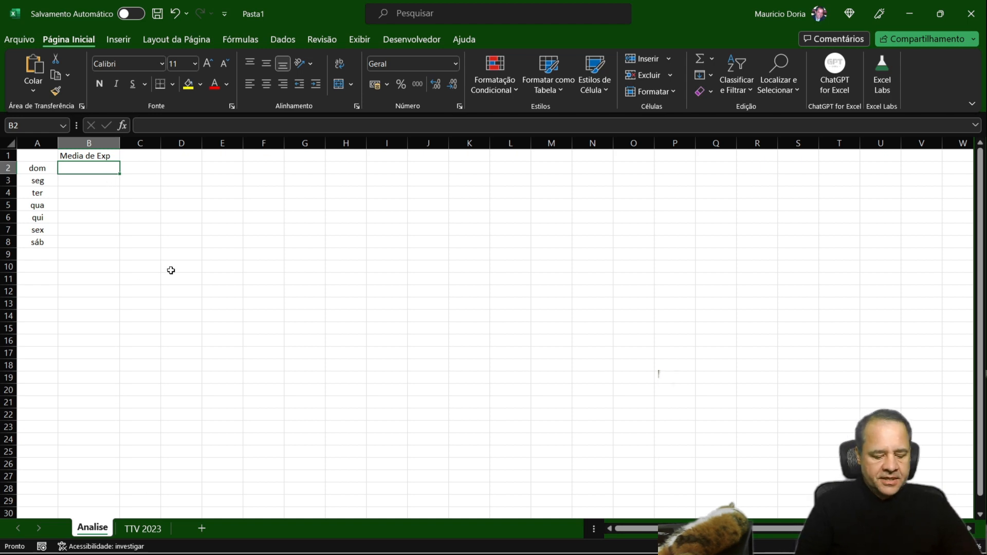
- Enter =SOMASE('TTV 2023'!B:B;Analise!A2;'TTV 2023'!C:C) in cell B2 of the Analise sheet
type("=somase")
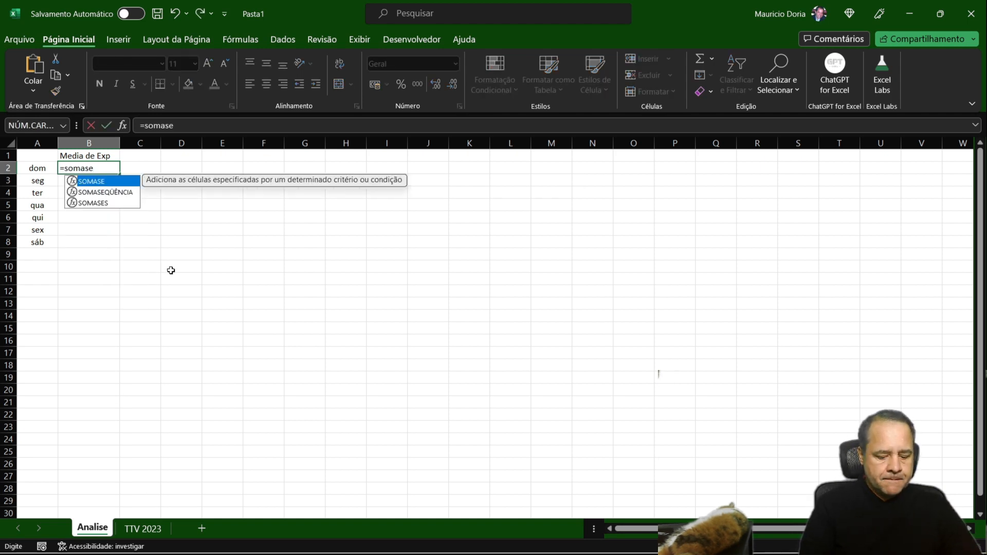
type("(")
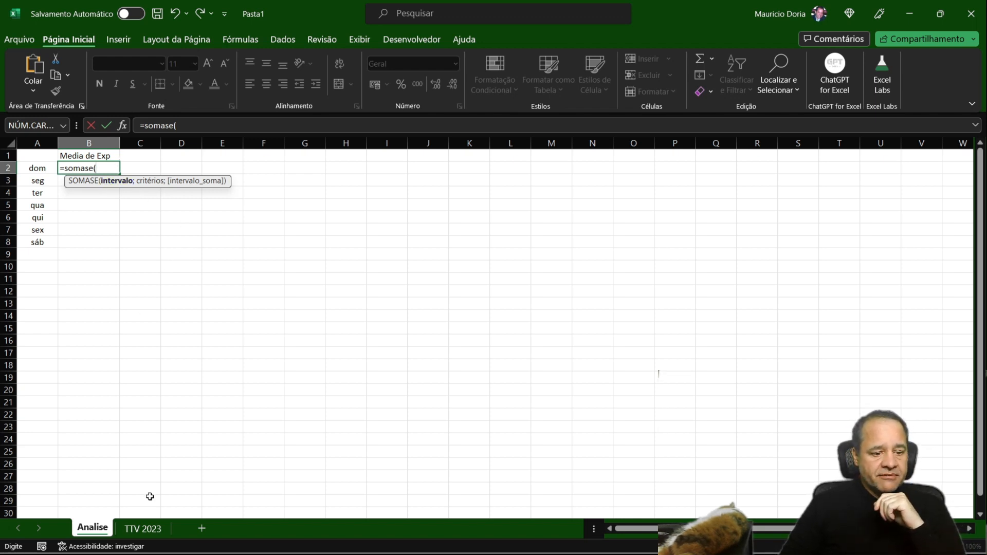
left_click(144, 529)
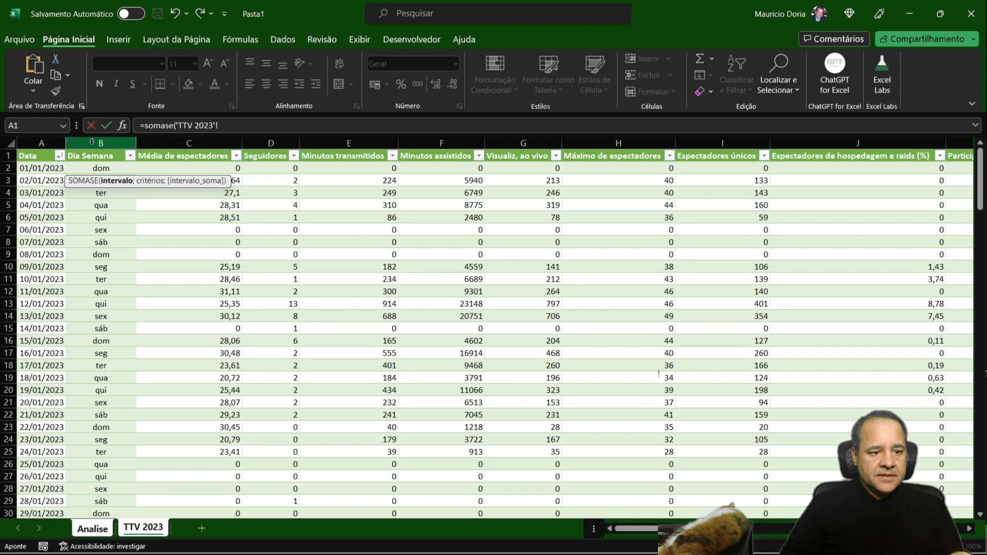
left_click(91, 142)
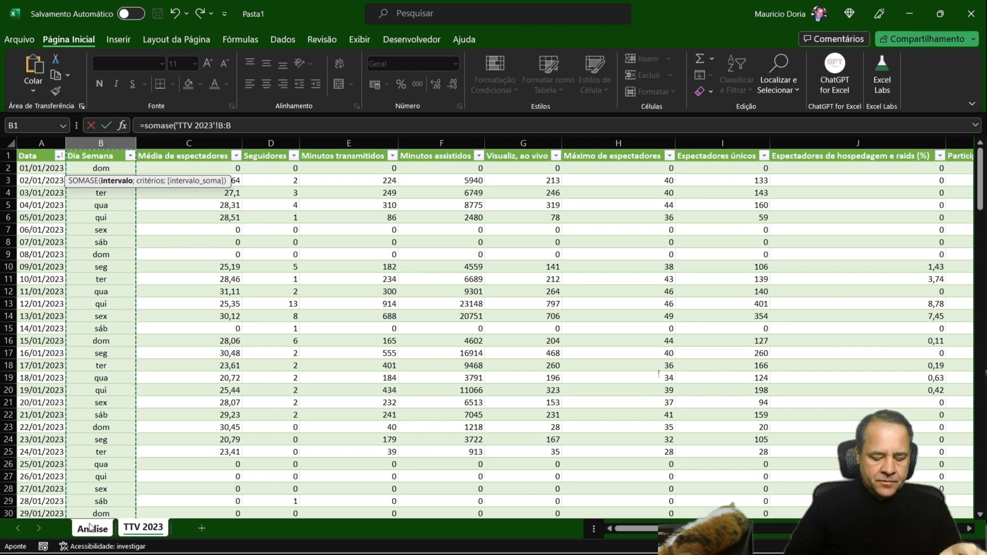
type(";")
mouse_move(105, 532)
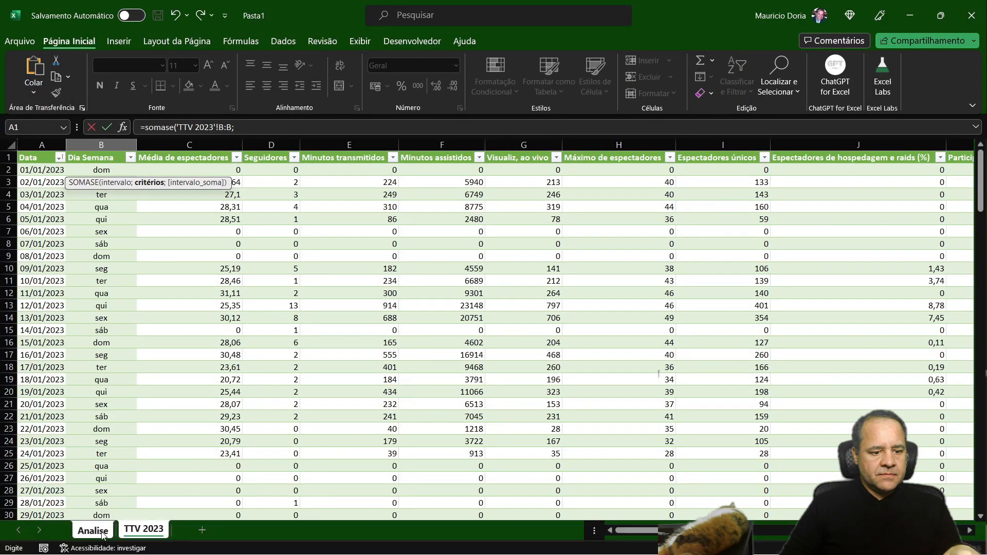
left_click(101, 532)
left_click(41, 171)
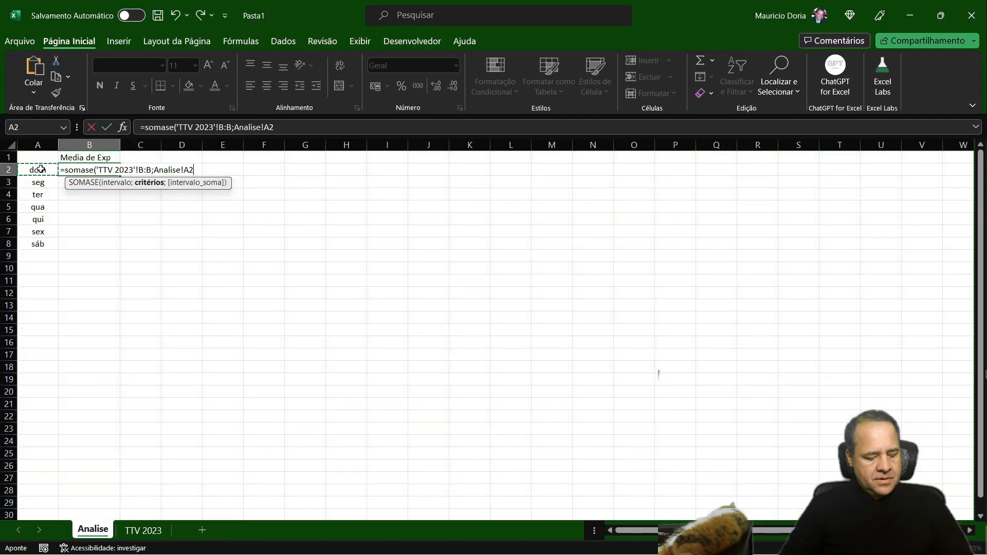
type(";")
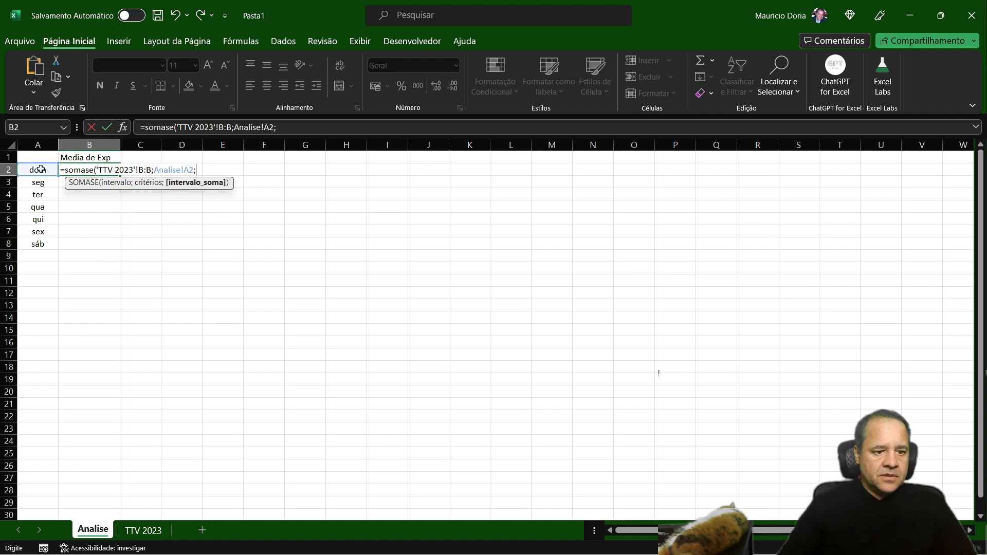
left_click(143, 531)
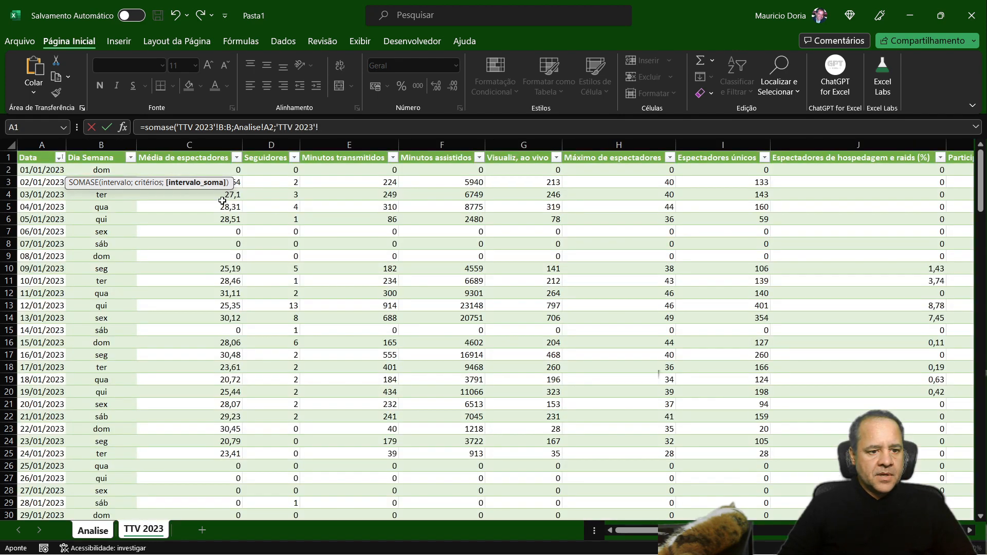
left_click(192, 146)
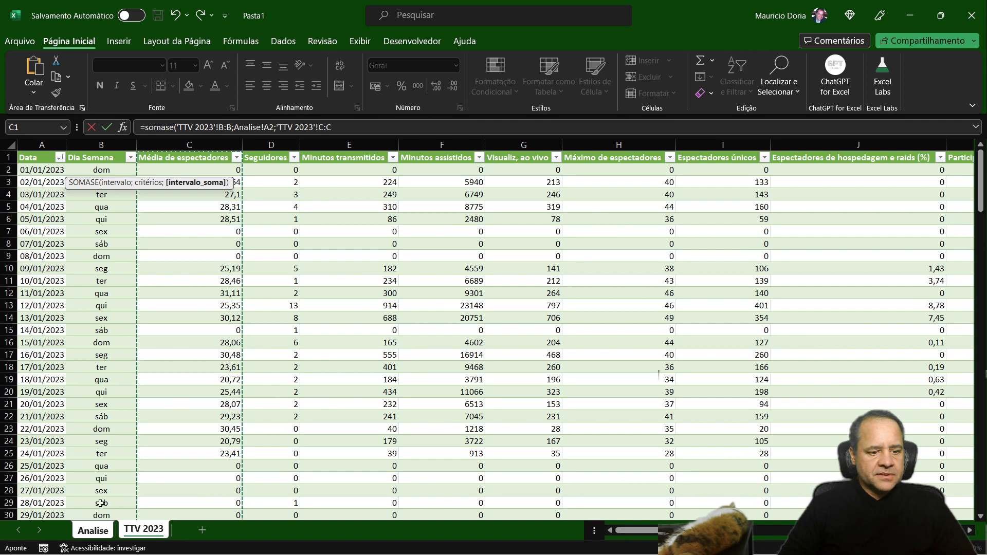
type(")")
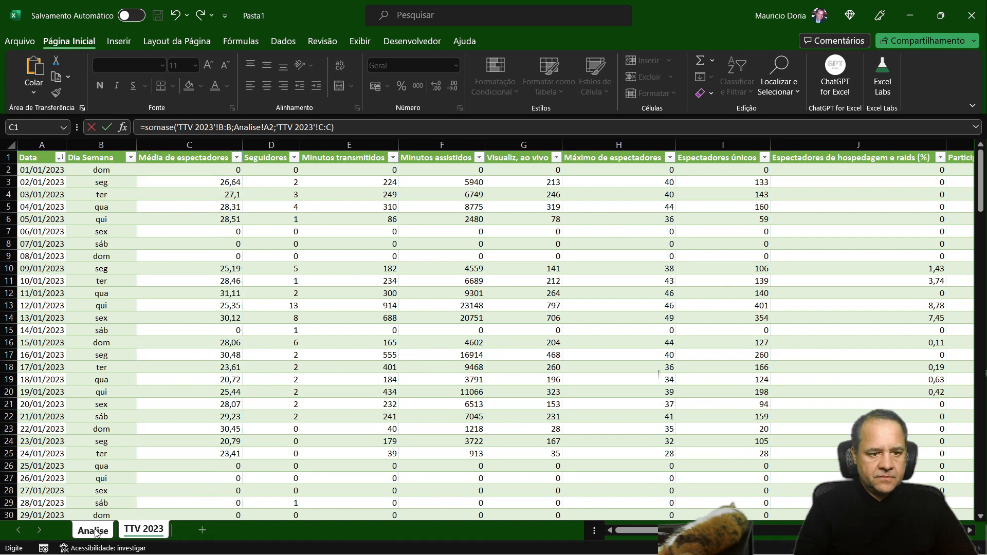
key("Return")
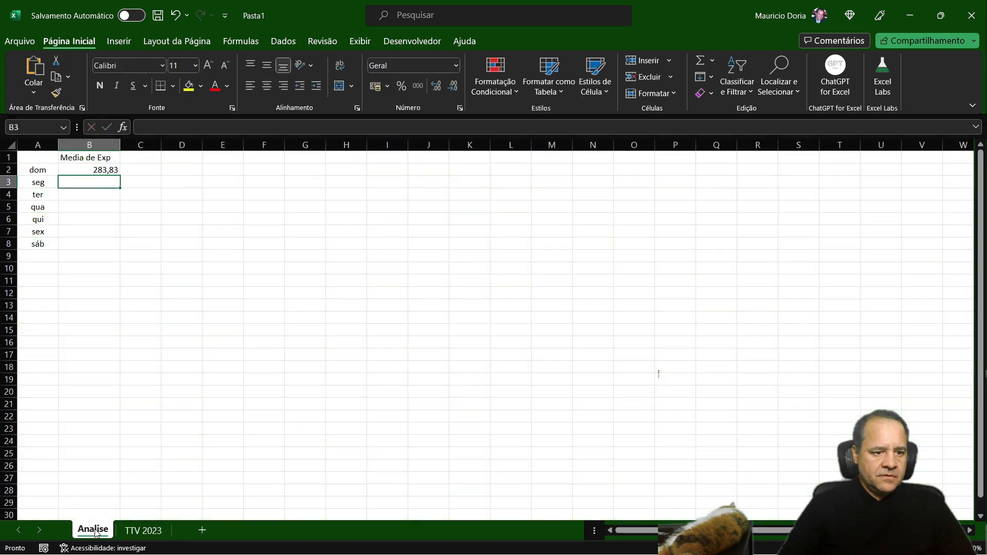
- Remove the Analise! prefix from the A2 criterion in cell B2's formula and fill the formula down to B8
left_click(109, 170)
left_click_drag(238, 126, 267, 126)
key("BackSpace")
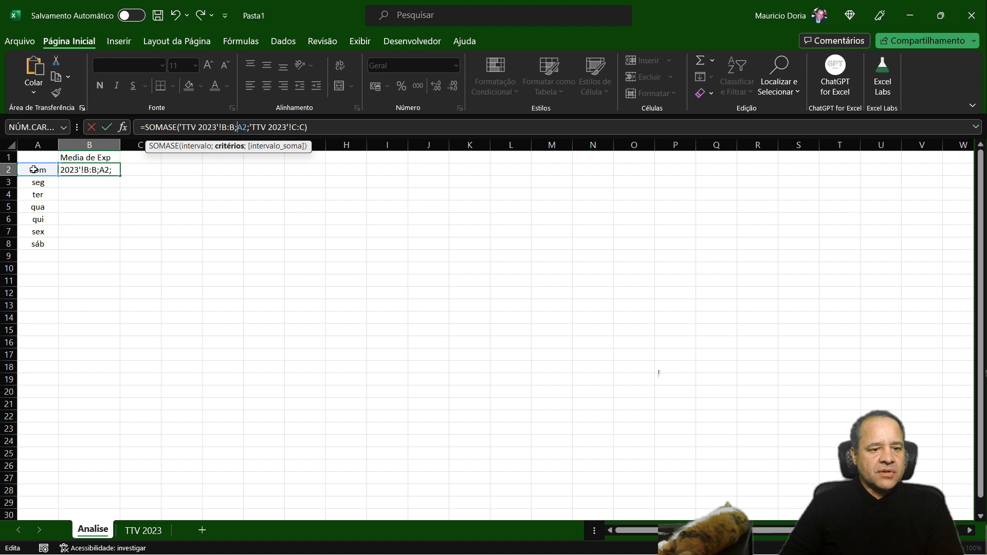
key("Return")
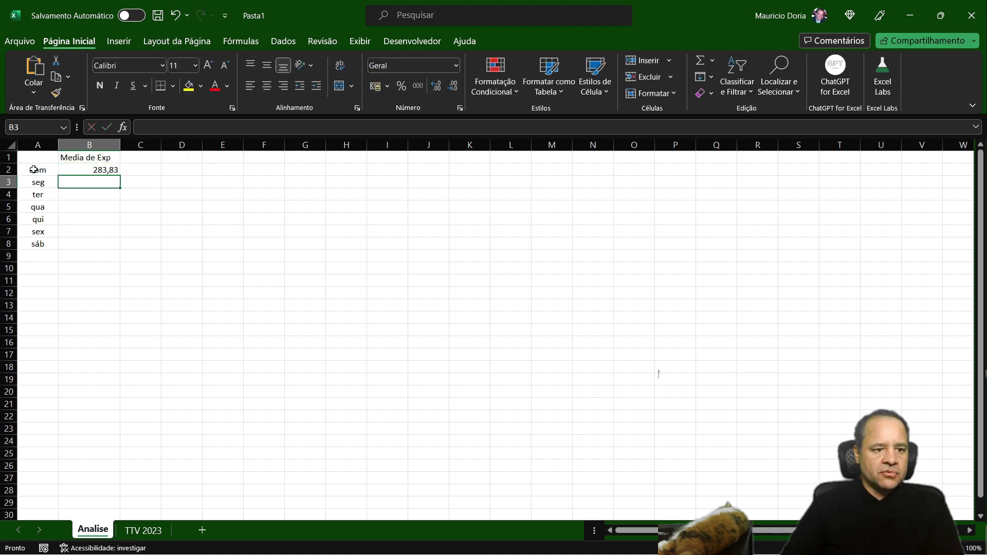
left_click(82, 168)
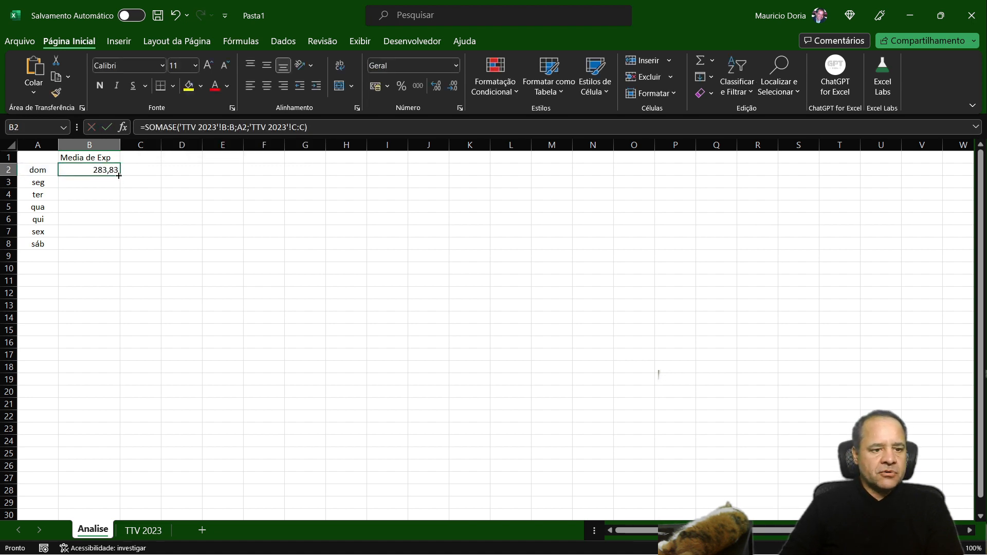
left_click_drag(121, 176, 111, 247)
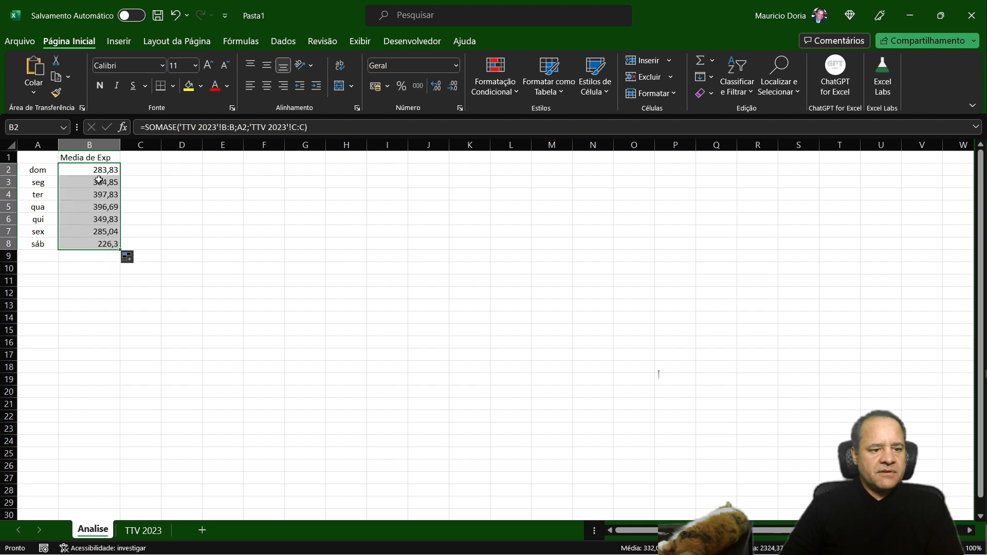
- Check the copied SOMASE formulas and the weekday totals in the Media de Exp column
left_click(44, 181)
left_click(89, 183)
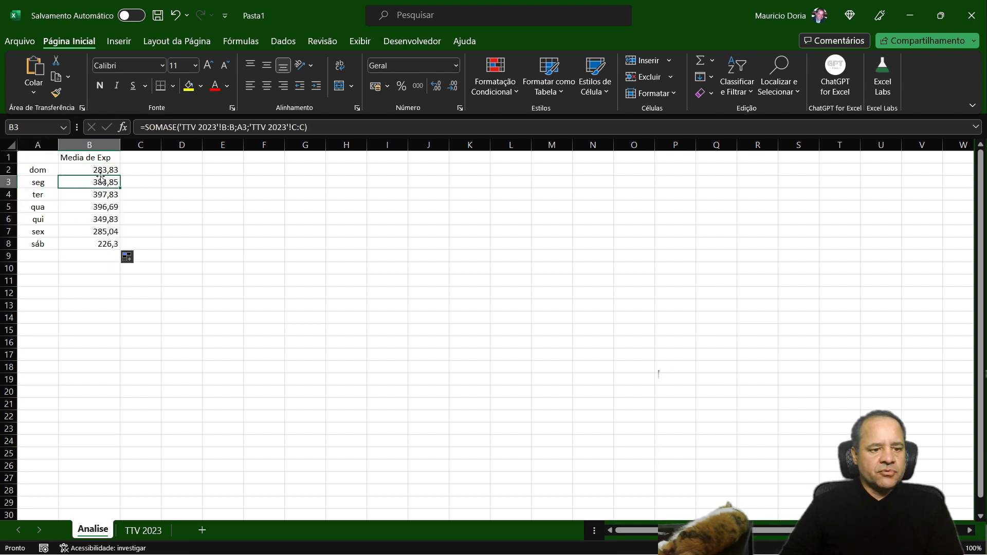
left_click(101, 244)
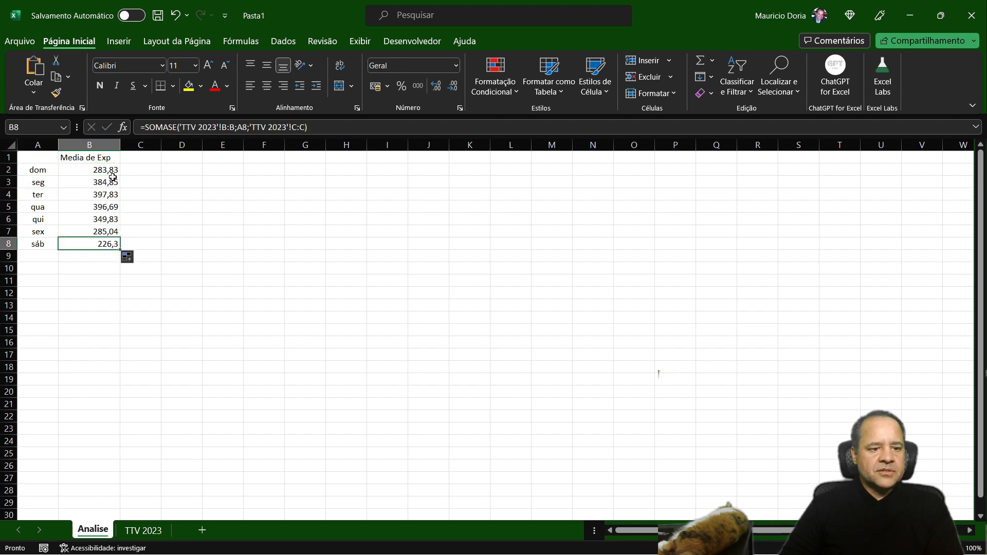
left_click(110, 169)
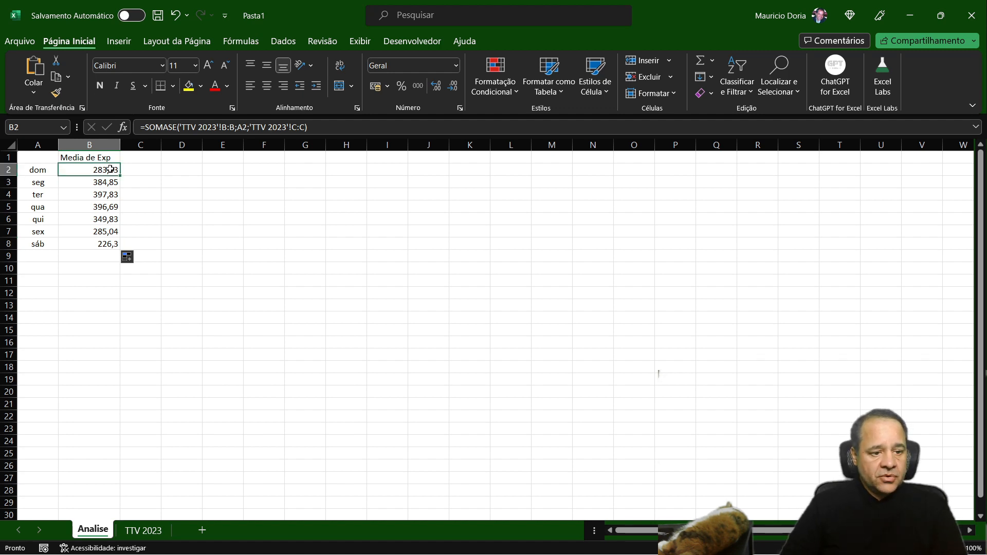
key("Down")
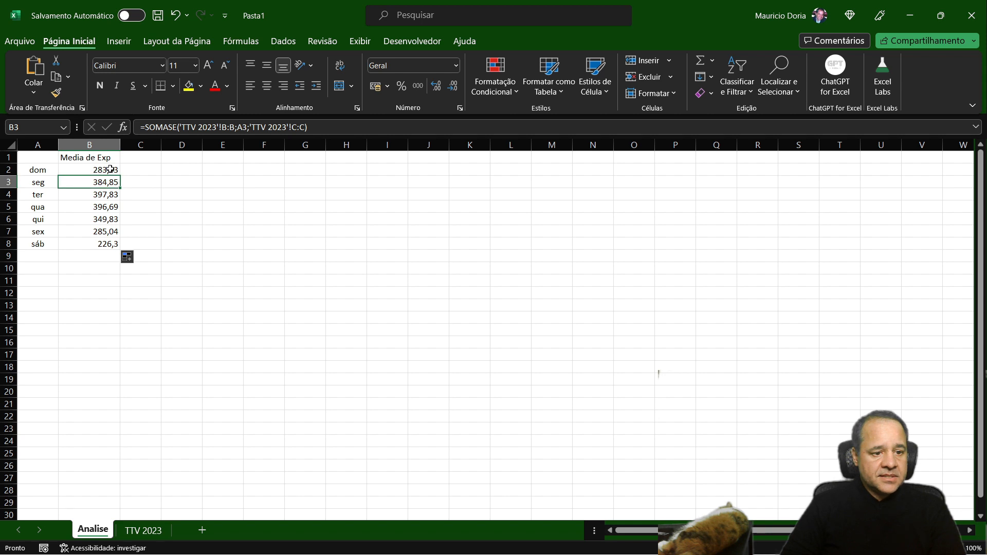
key("Down")
key("Down")
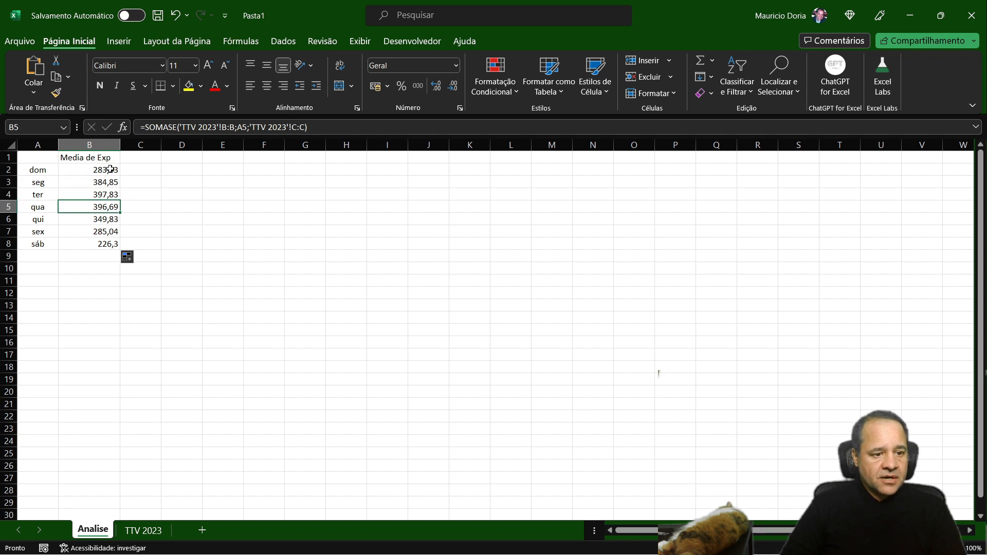
key("Down")
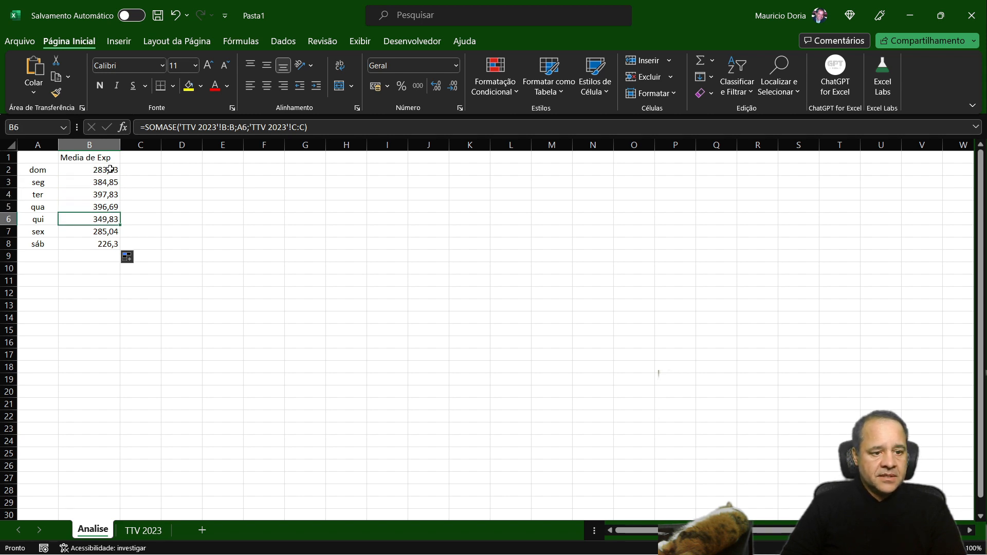
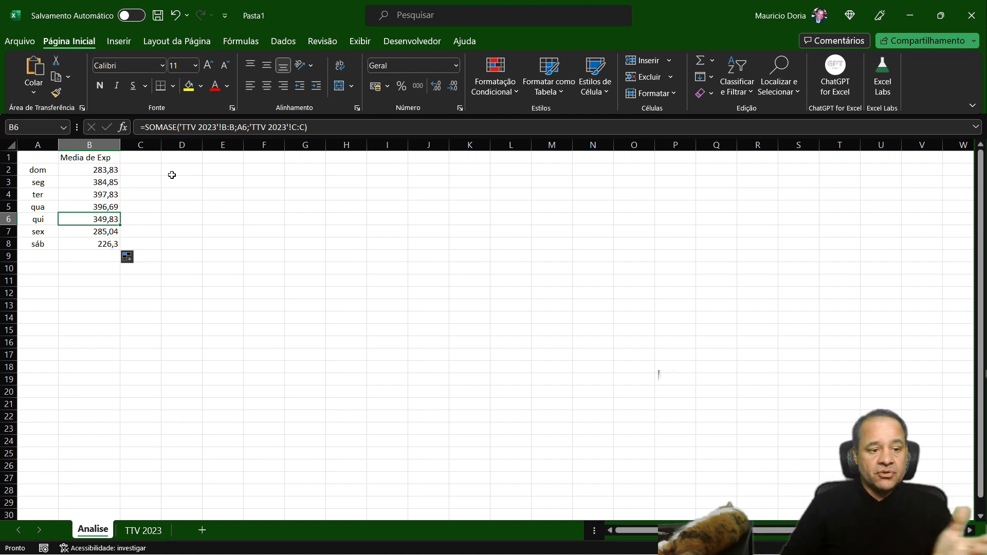
- Enter the header Transmissões in cell C1 and widen column C to fit it
left_click(150, 156)
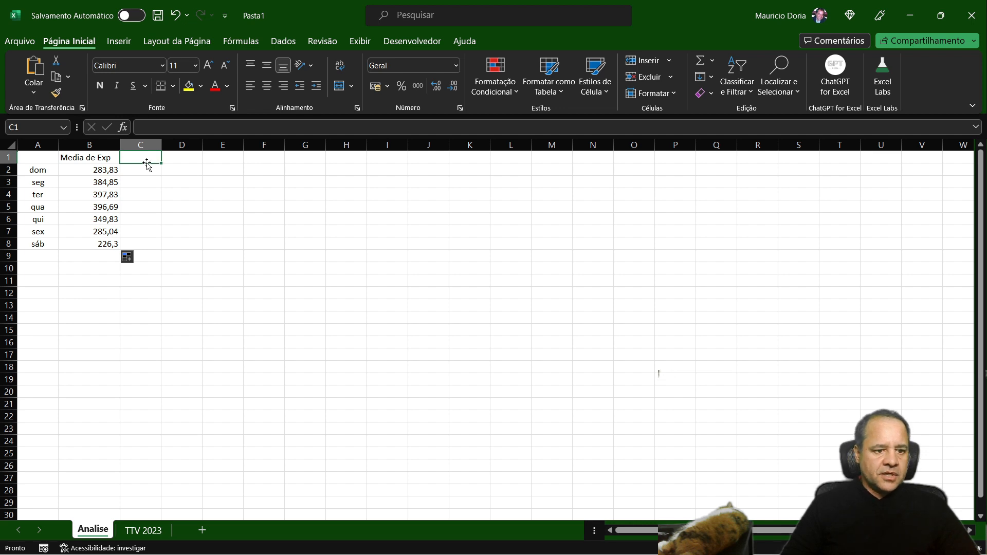
type("=")
key("Escape")
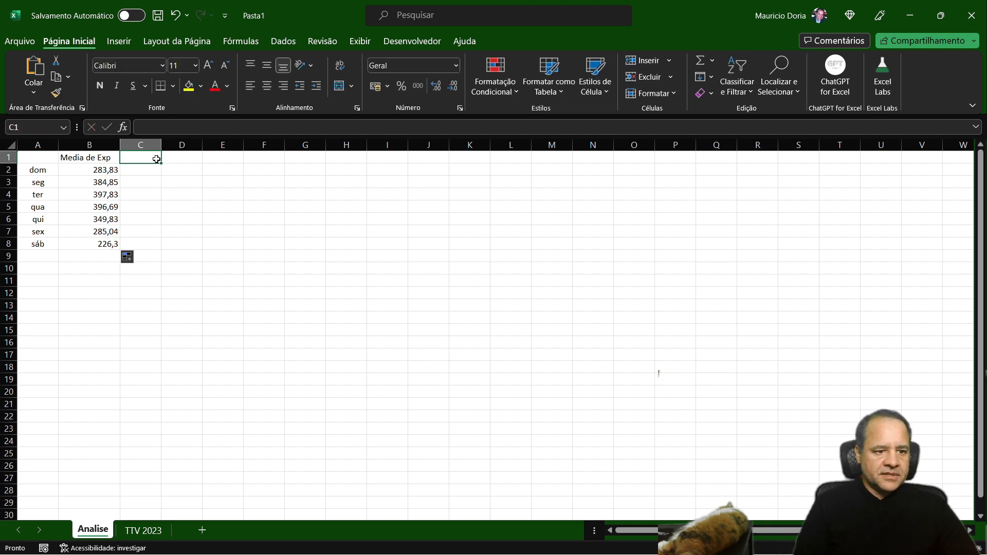
type("Transmissões")
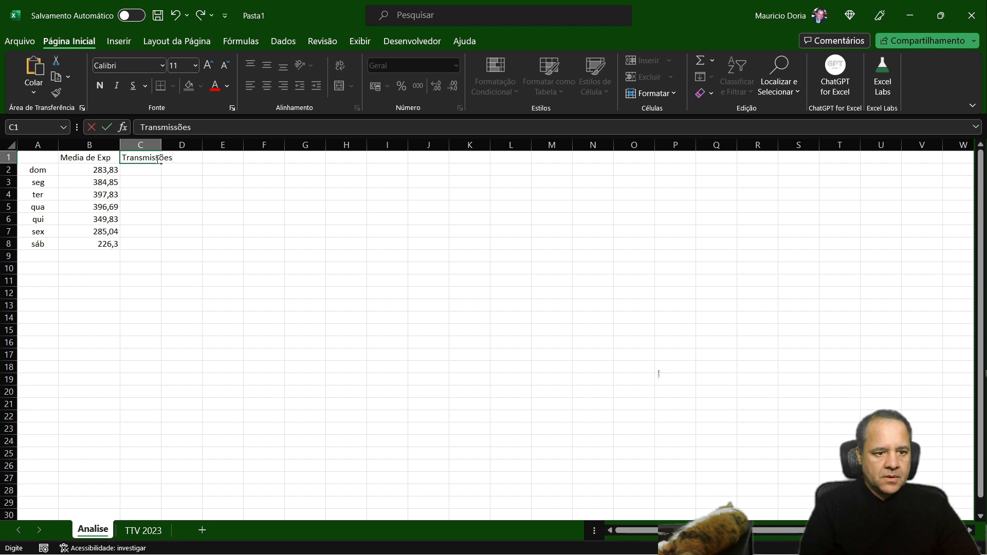
key("Return")
left_click_drag(161, 145, 180, 145)
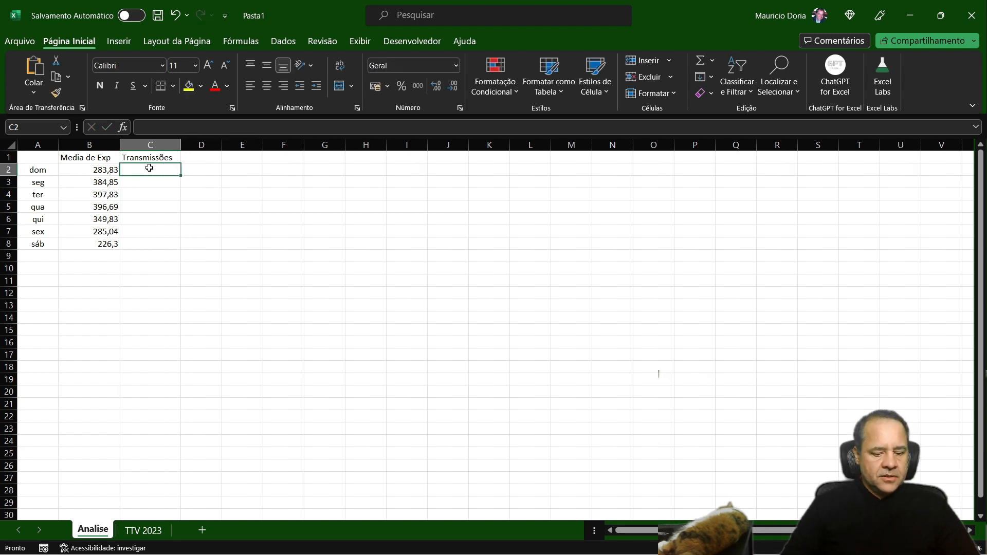
- Start a CONT.SES formula in cell C2 with 'TTV 2023'!B:B as the first criteria range and Analise!A2 as its criterion
type("=contse")
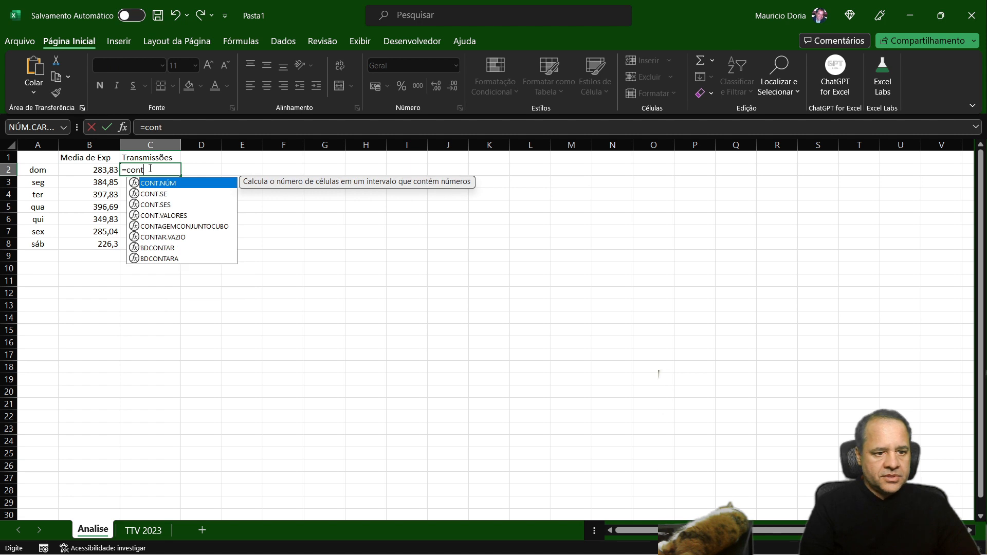
key("BackSpace")
key("BackSpace")
type(".s")
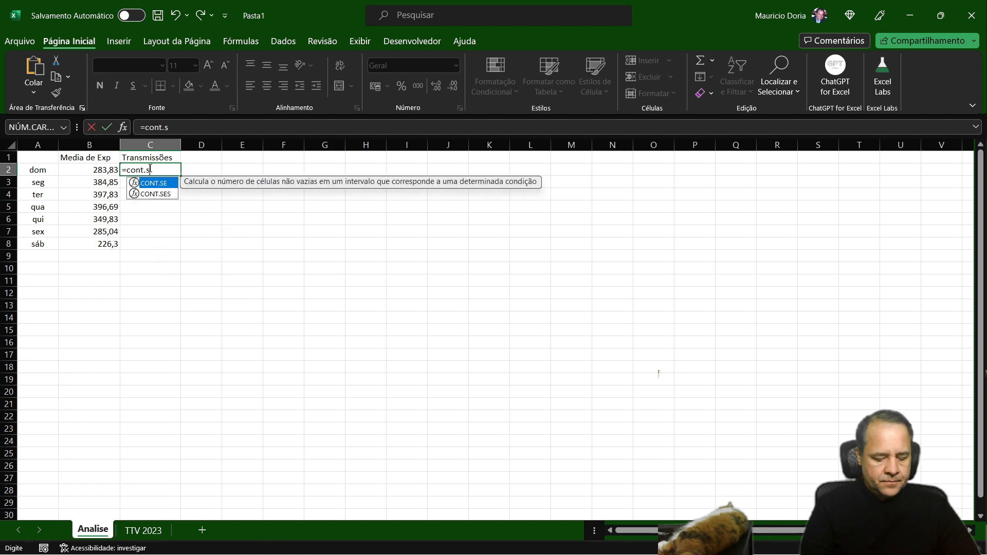
type("e(")
key("Caps_Lock")
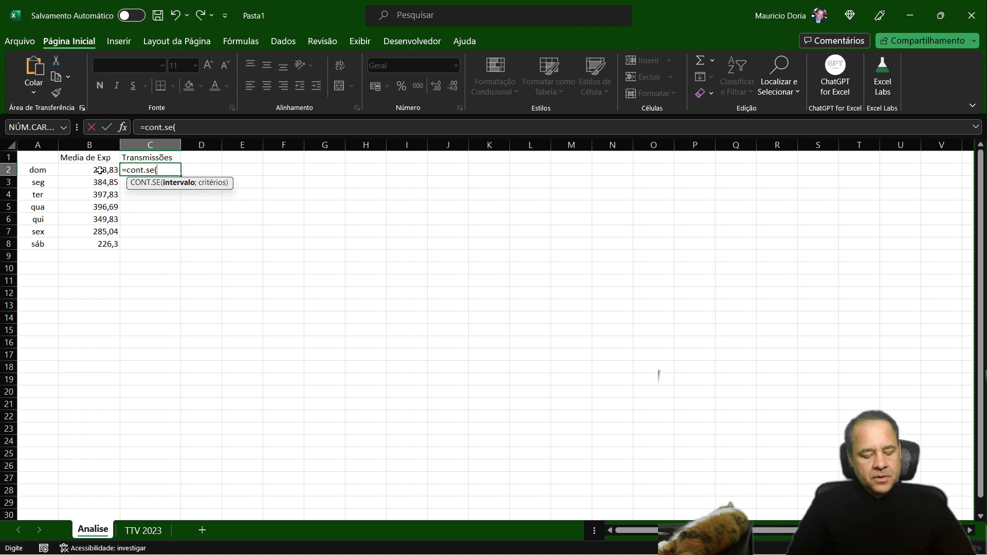
key("BackSpace")
type("S")
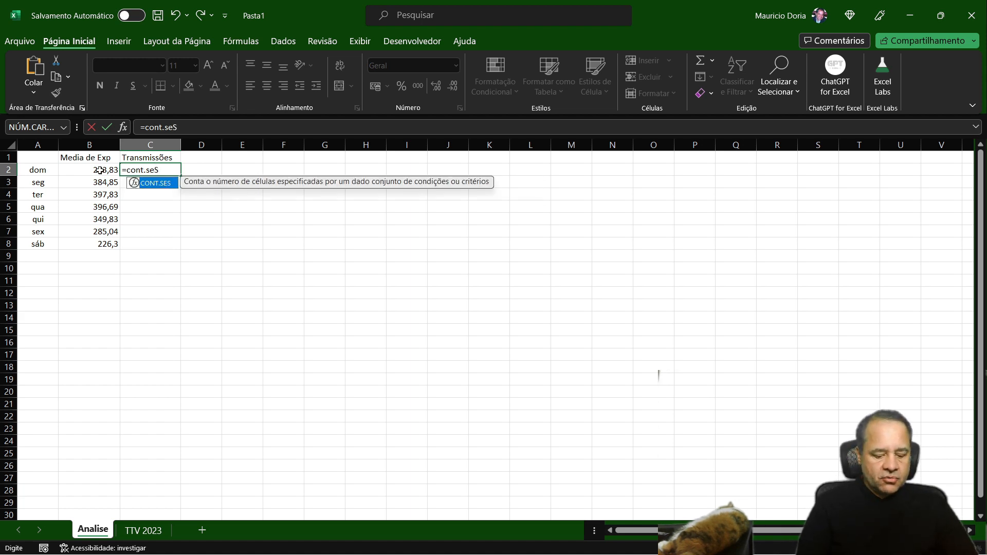
type("(")
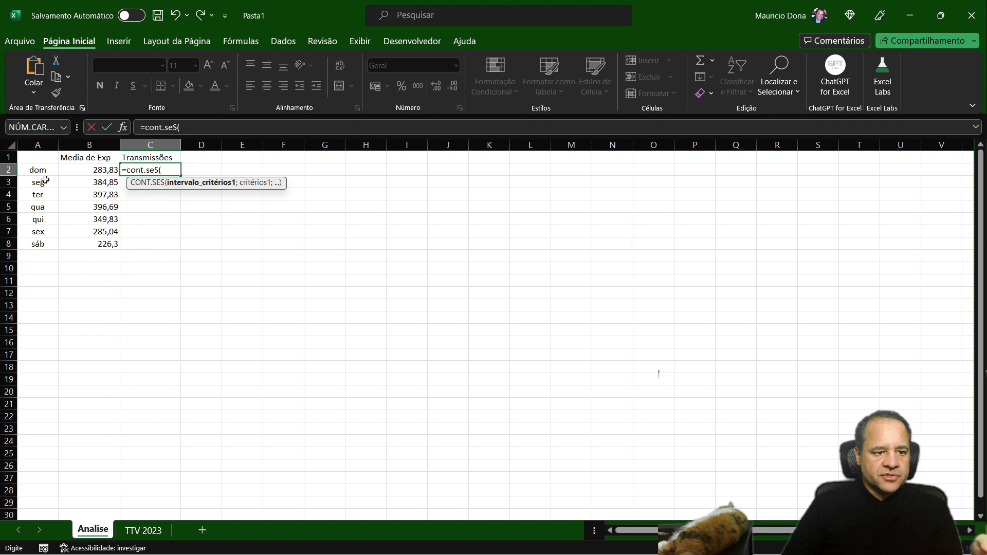
left_click(143, 530)
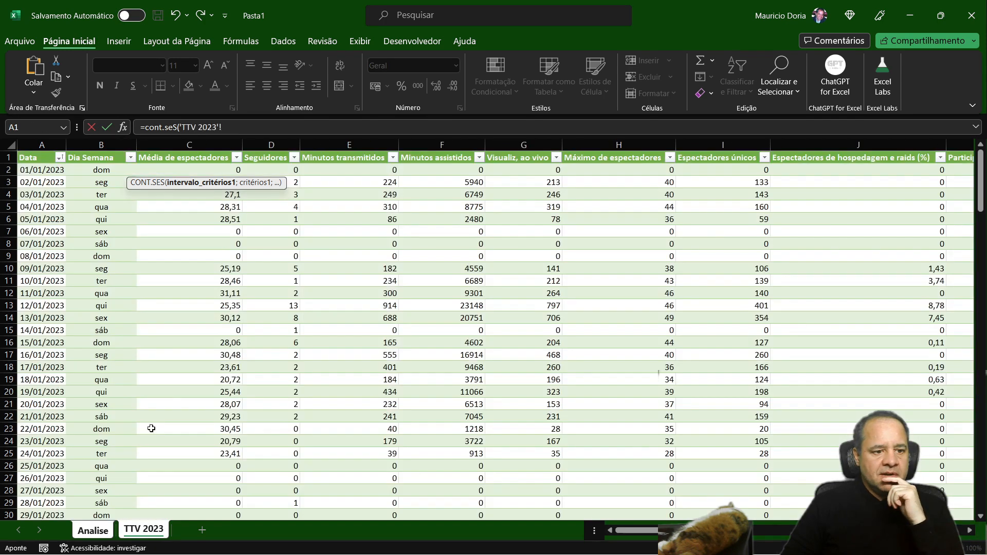
left_click(101, 142)
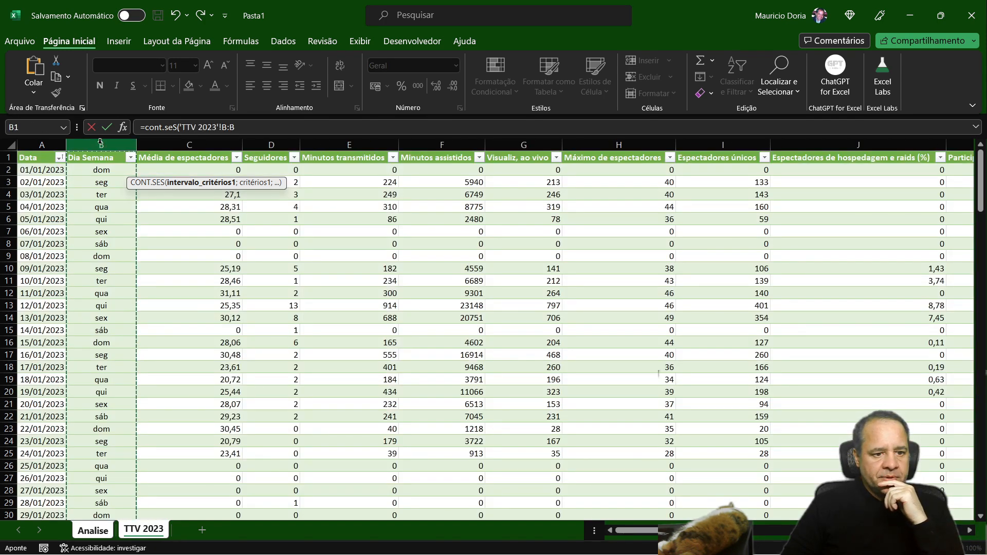
type(";")
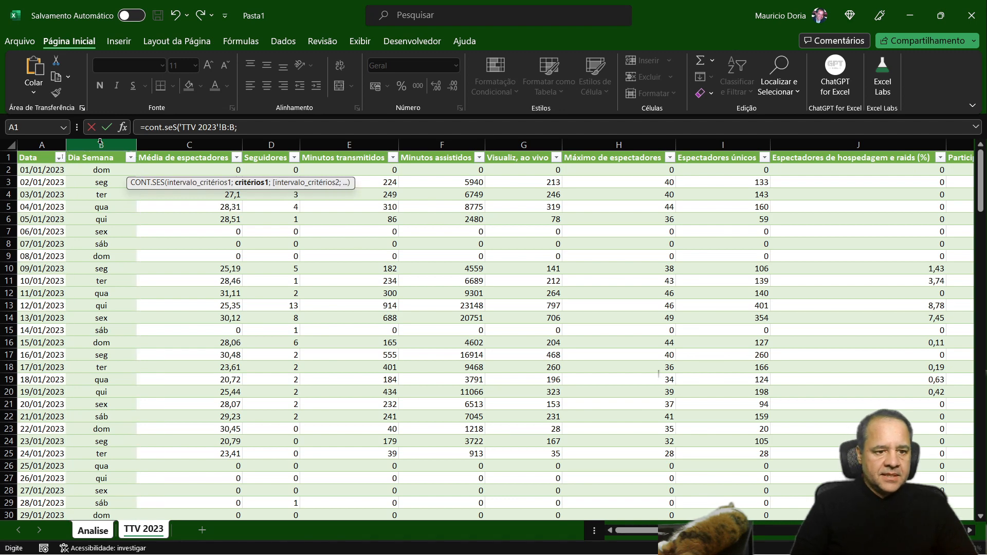
left_click(95, 531)
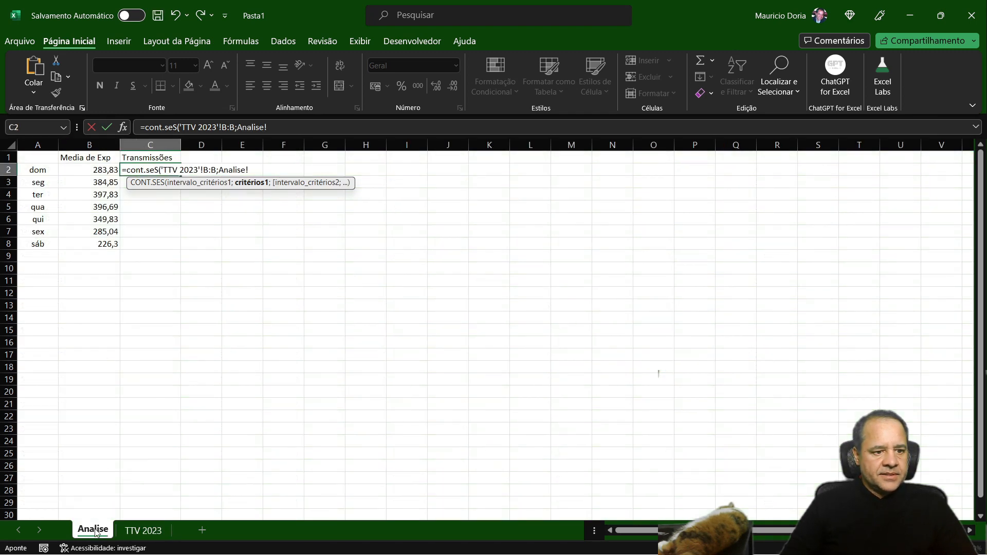
left_click(41, 170)
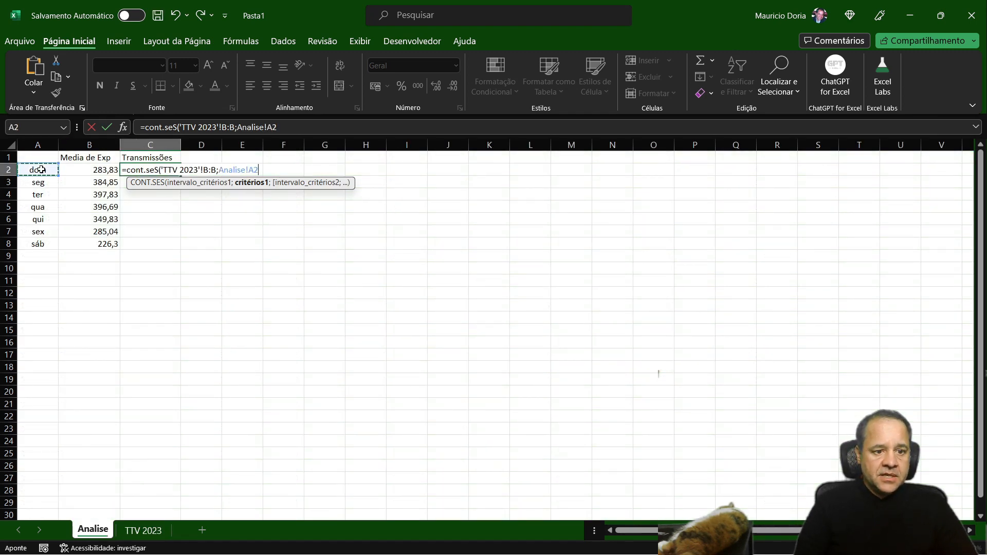
type(";")
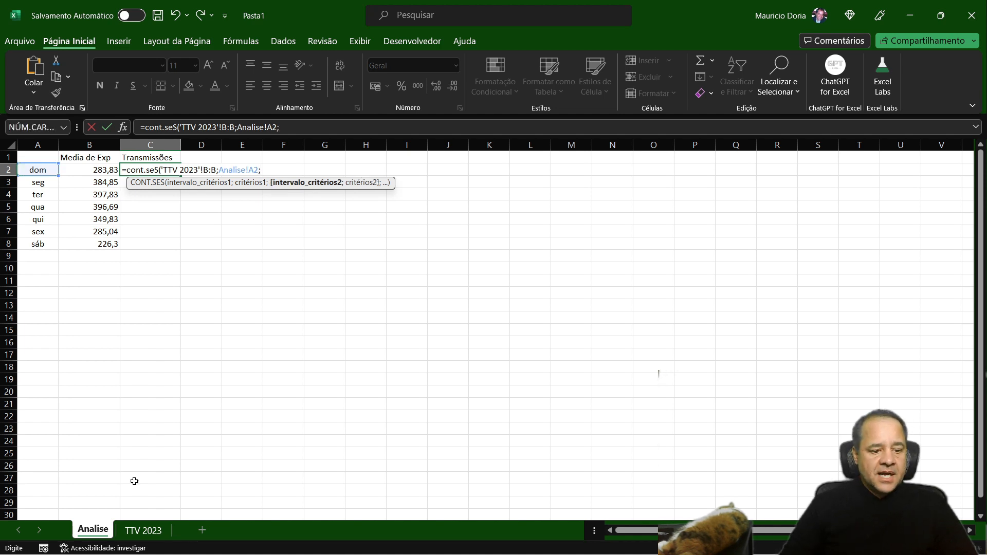
- Add 'TTV 2023'!E:E as the second criteria range with the criterion "<>" and complete the CONT.SES formula in C2
left_click(143, 531)
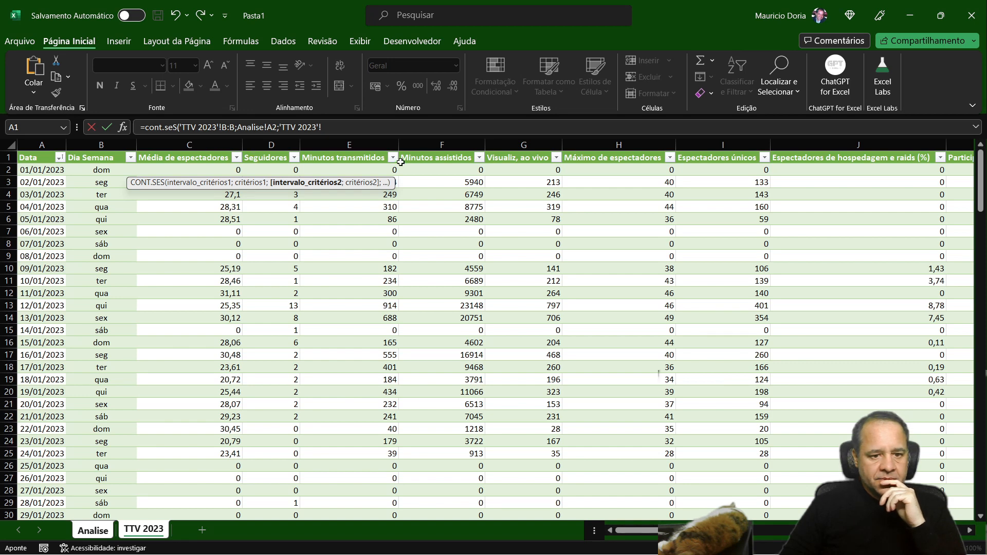
left_click(357, 145)
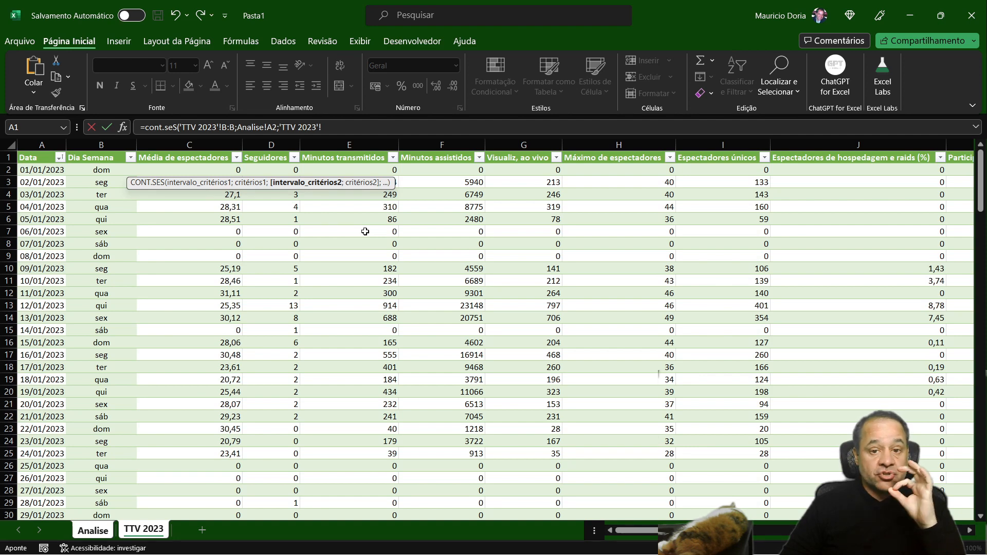
left_click(367, 147)
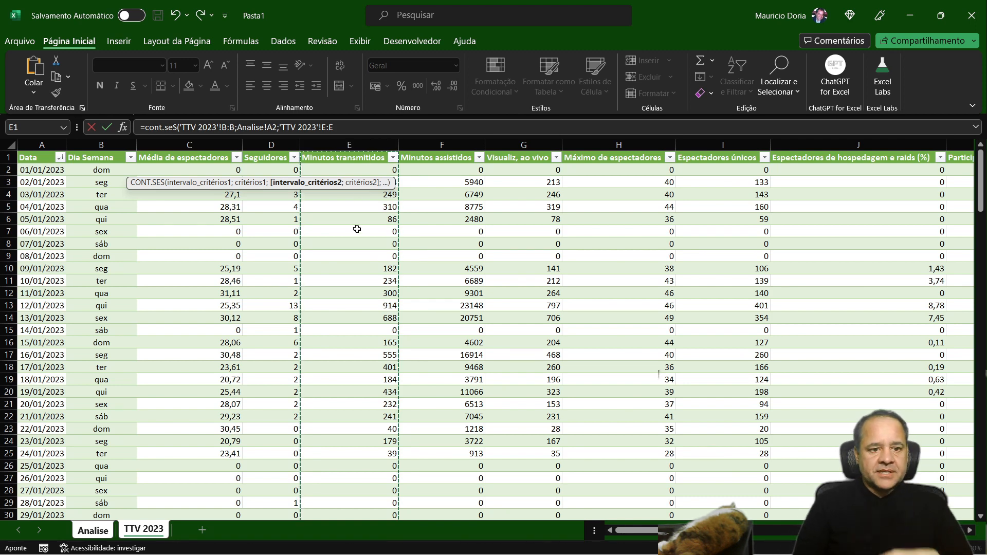
type(";\"<>")
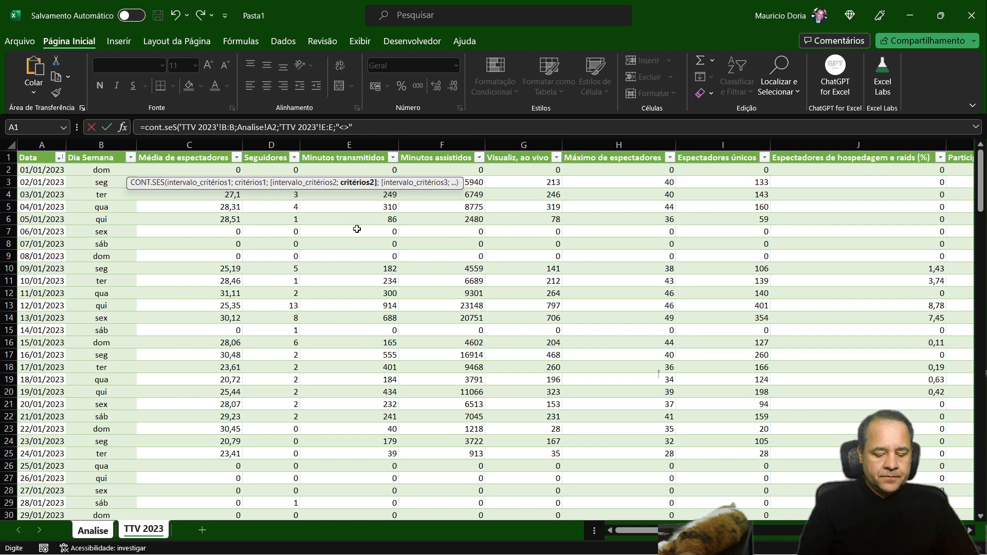
type("\")")
key("Return")
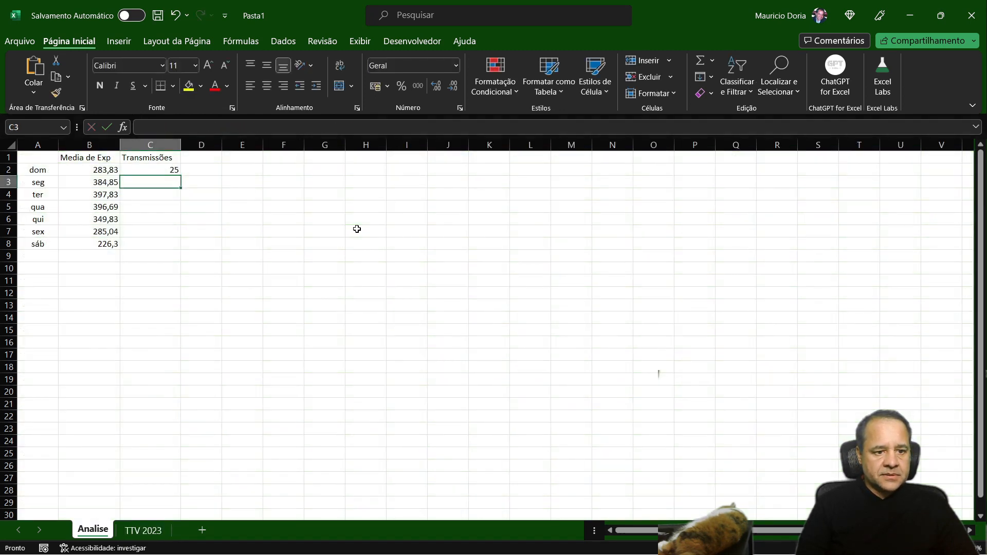
- Fill the CONT.SES formula from cell C2 down to C8
key("Up")
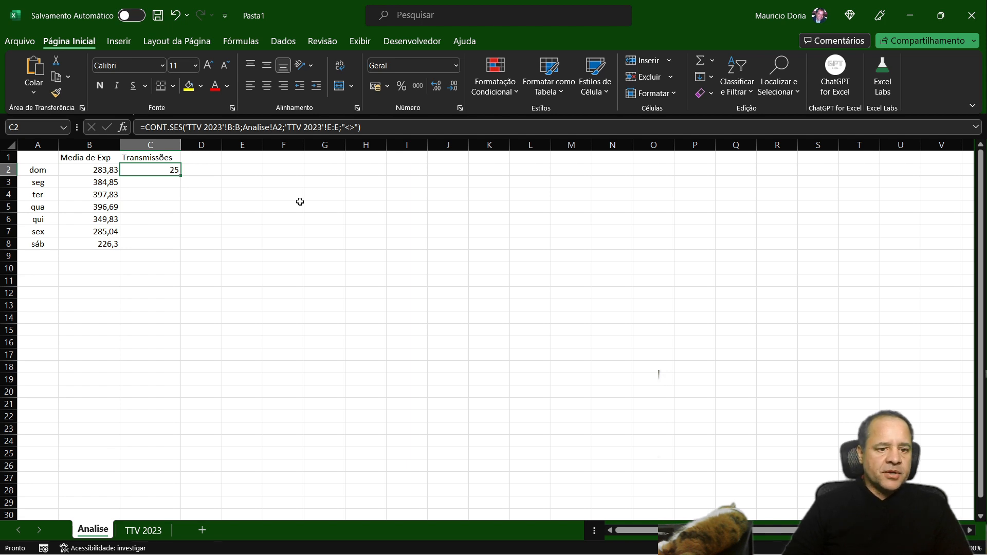
left_click_drag(181, 177, 177, 248)
left_click(231, 215)
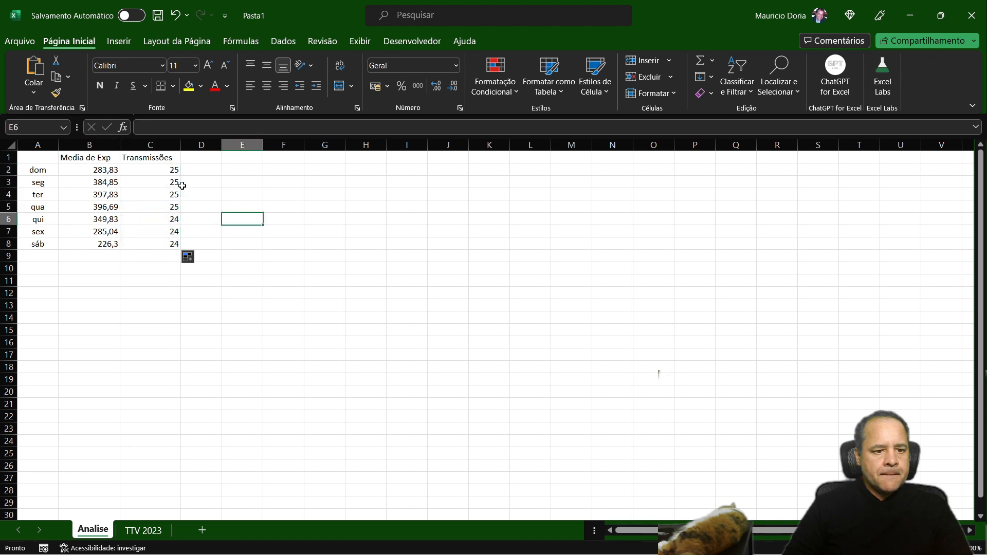
- Change the second criterion in C2's CONT.SES formula to "<>0" and fill the formula down to C8
left_click(167, 169)
left_click(359, 127)
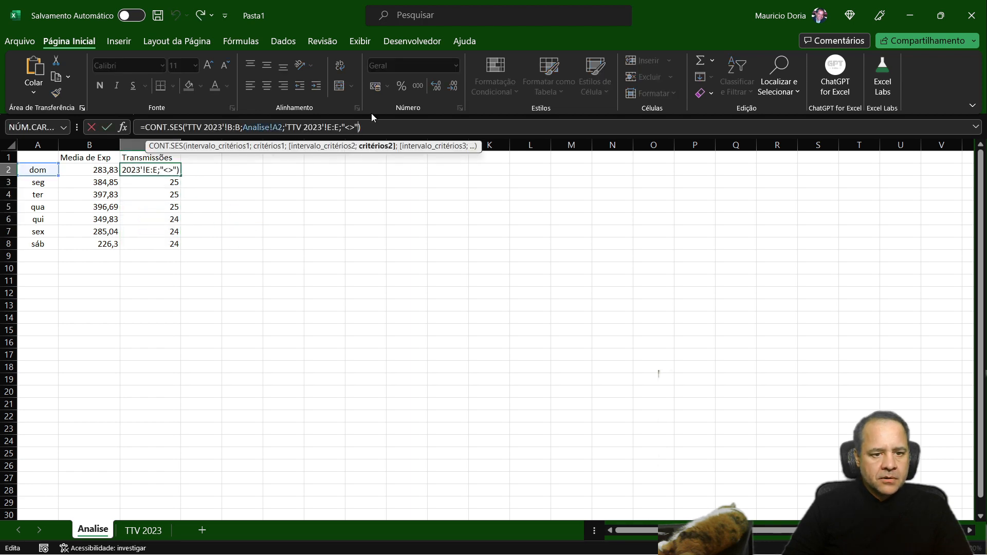
type("0")
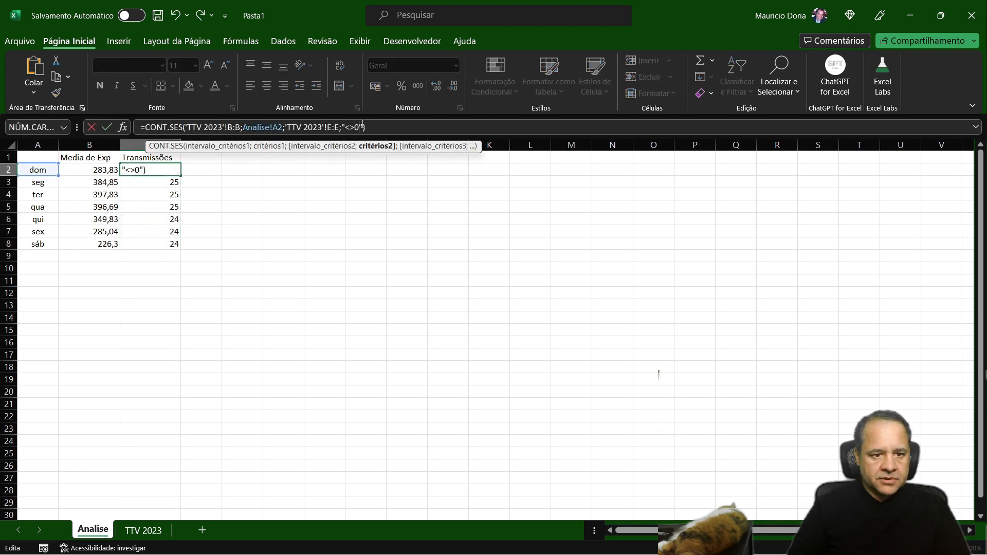
key("Return")
key("Up")
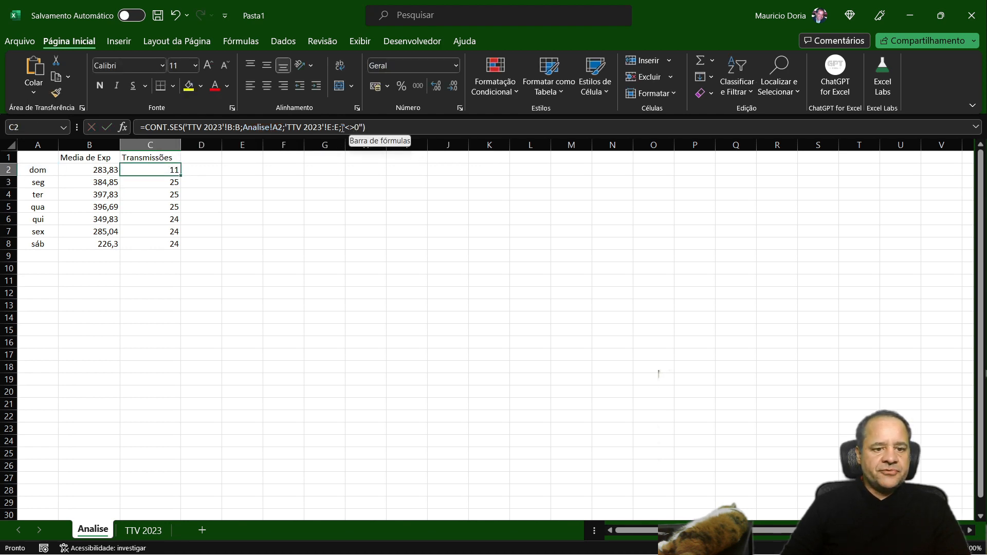
left_click_drag(181, 176, 172, 246)
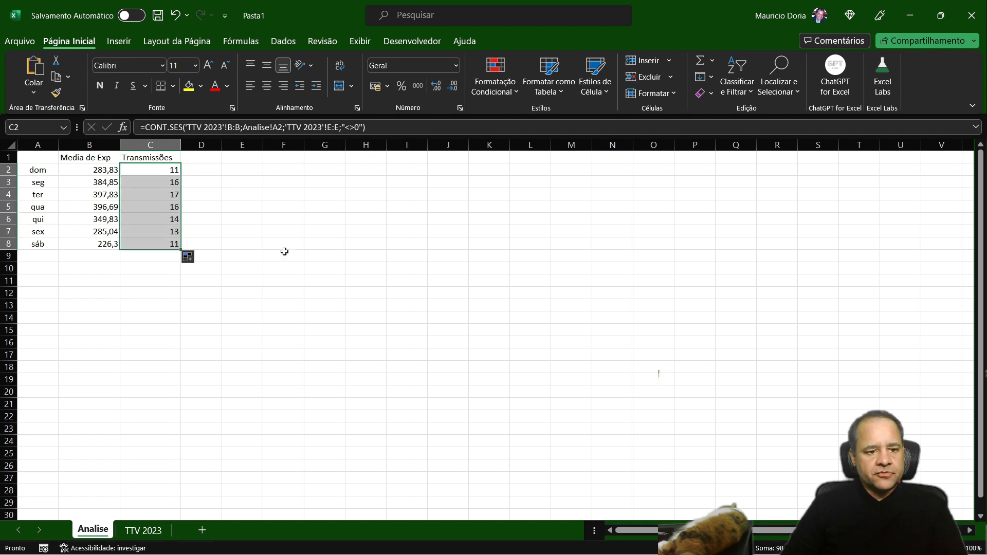
- Check the copied CONT.SES formulas and the weekday counts in the Transmissões column
left_click(160, 170)
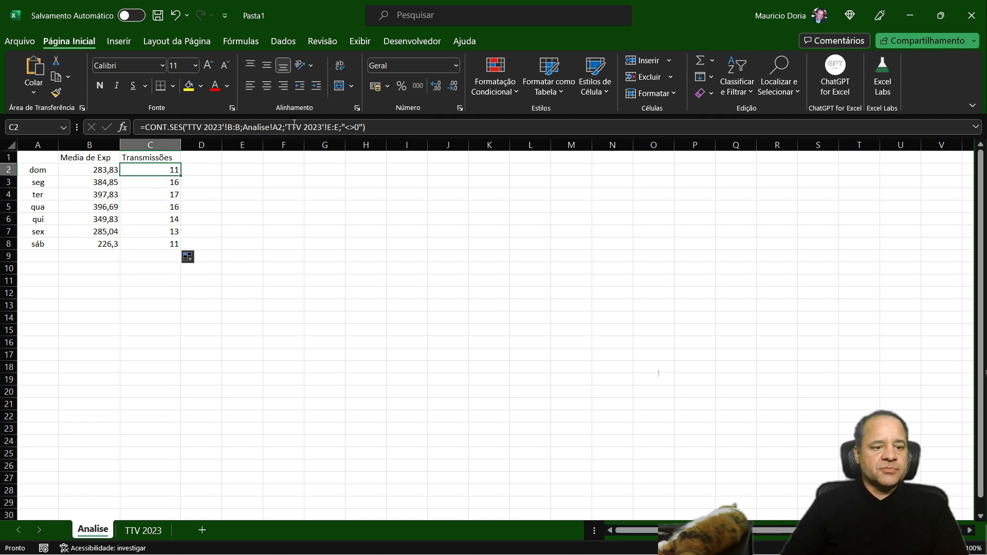
key("Down")
key("Down")
key("Down")
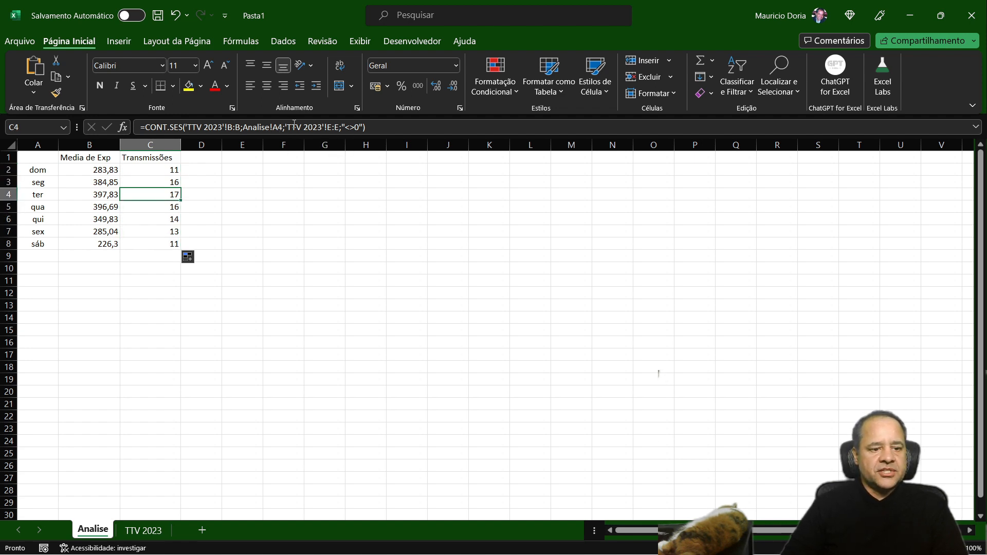
key("Down")
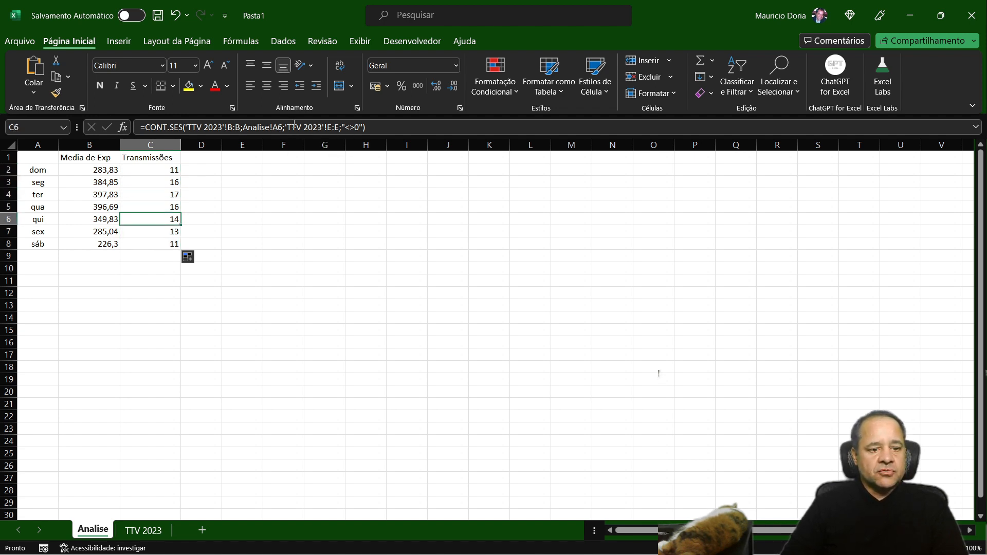
key("Up")
key("Up")
key("Up")
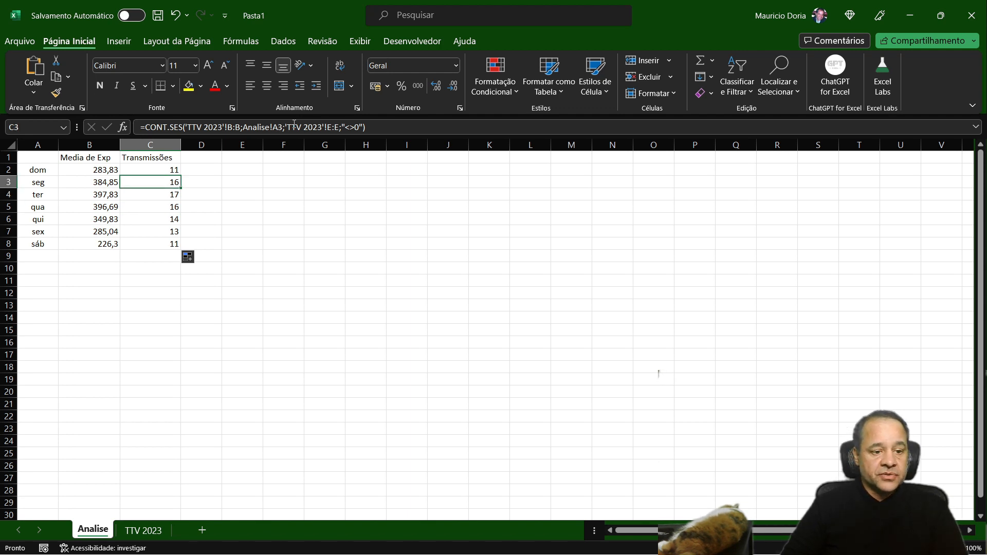
key("Down")
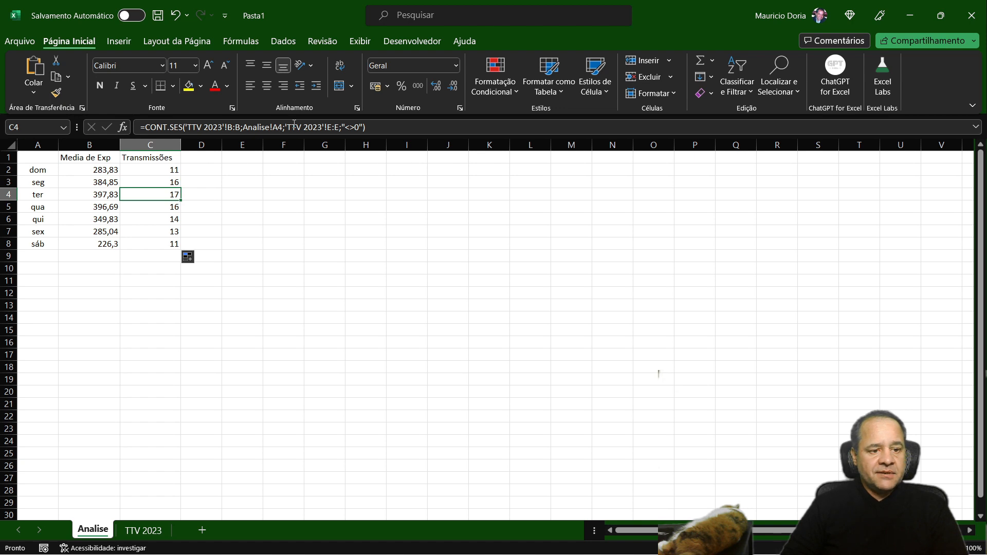
key("Up")
key("Down")
key("Down")
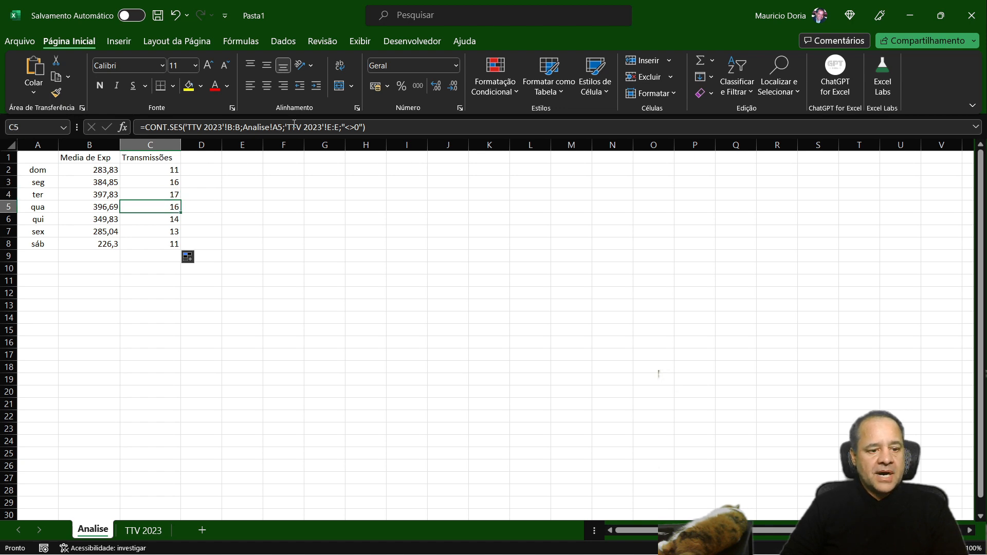
key("Down")
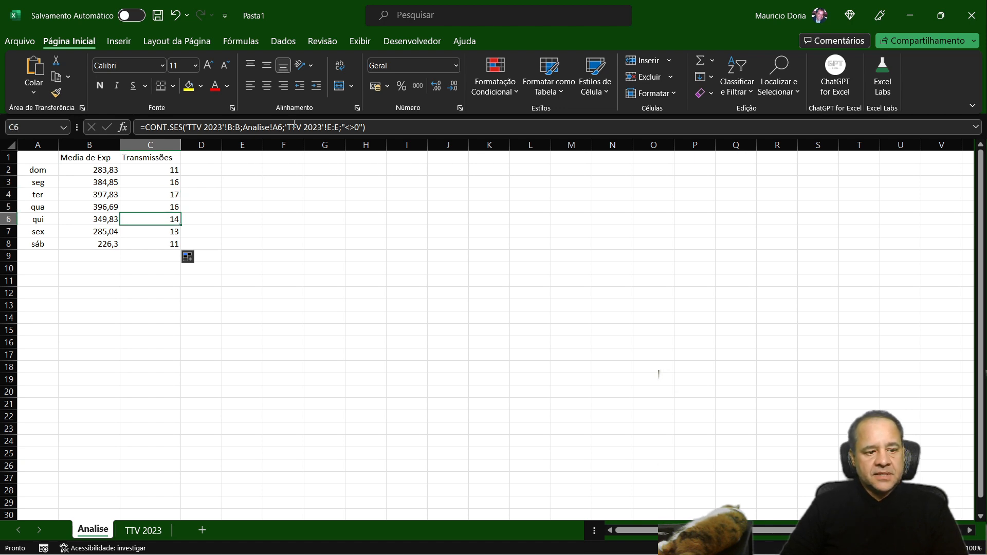
key("Up")
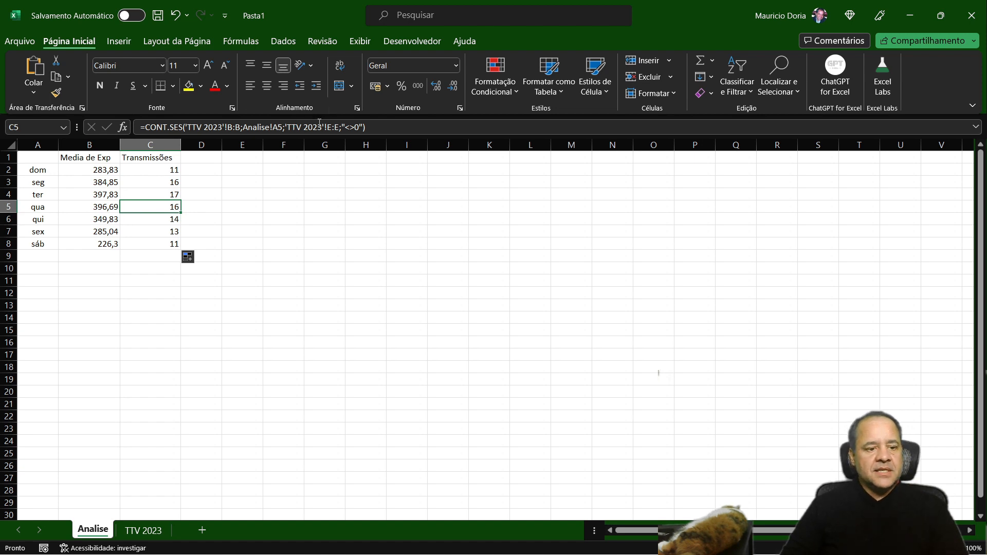
- Widen column D on the Analise sheet and enter the header "Média" in D1
left_click(208, 156)
left_click_drag(221, 146, 245, 148)
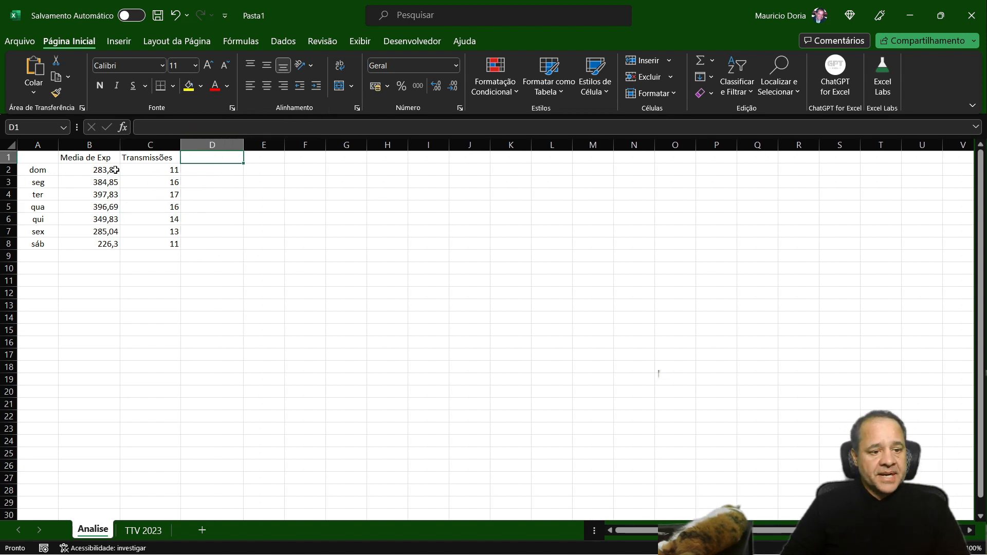
left_click(150, 171)
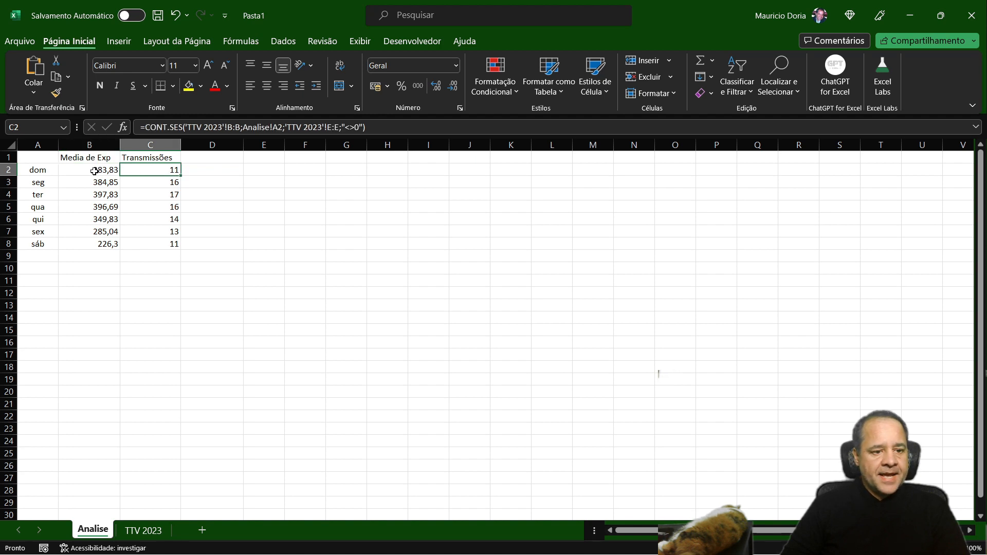
left_click(204, 159)
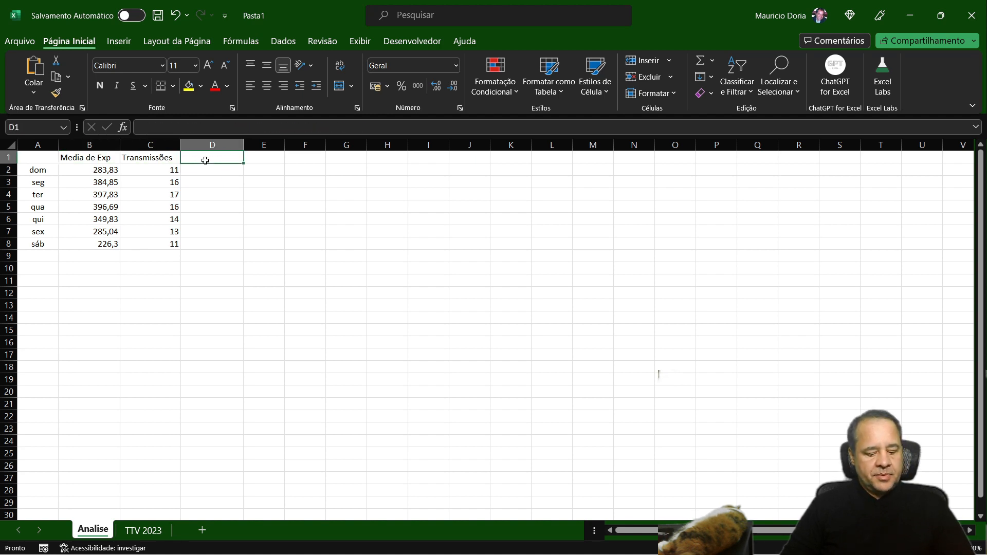
type("mÉDIA")
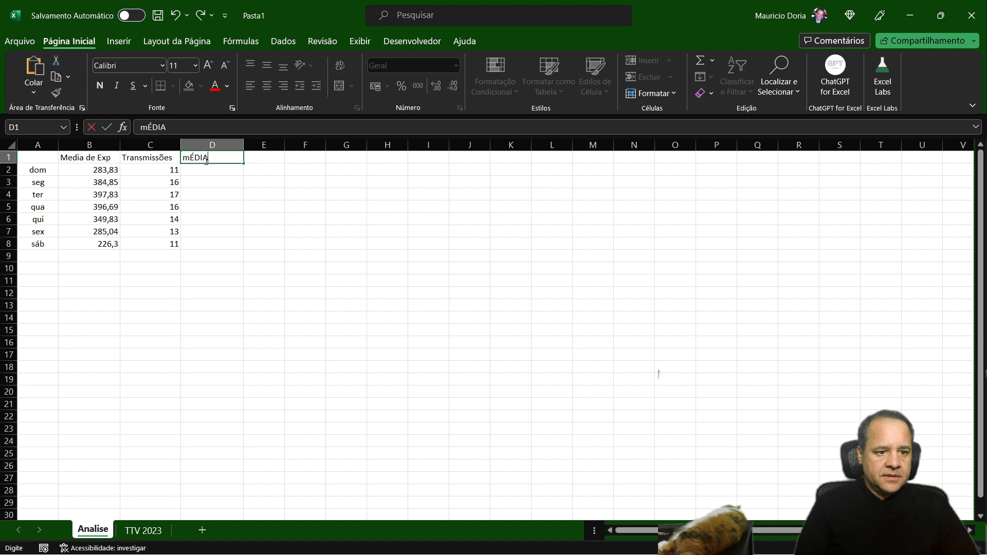
key("BackSpace")
key("BackSpace")
key("BackSpace")
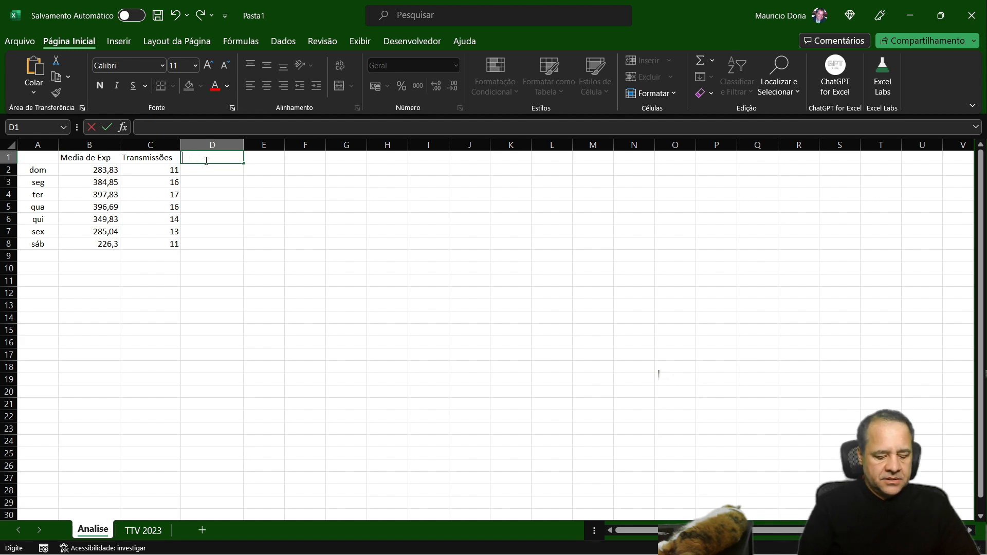
type("mÉDIA")
key("BackSpace")
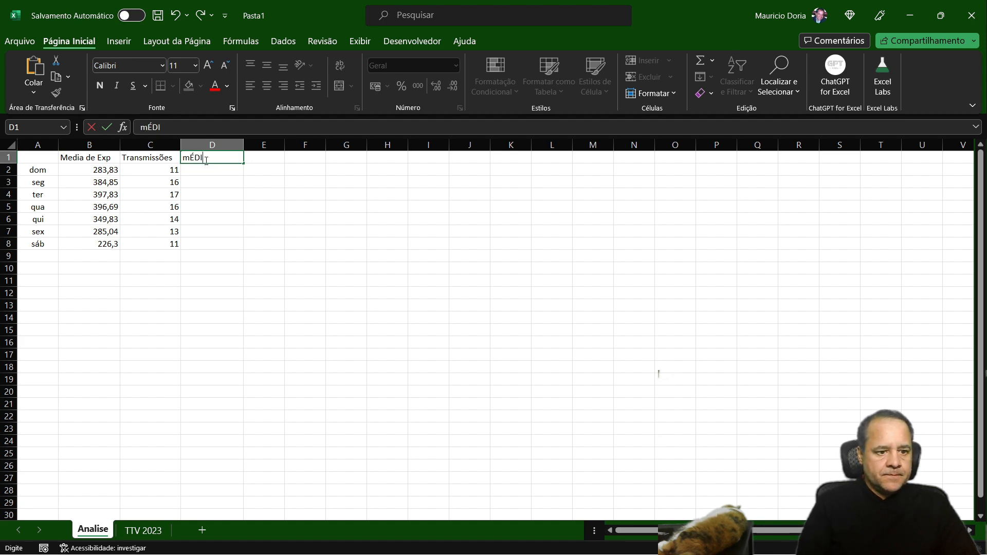
key("BackSpace")
key("BackSpace")
key("BackSpace")
key("Caps_Lock")
type("Média")
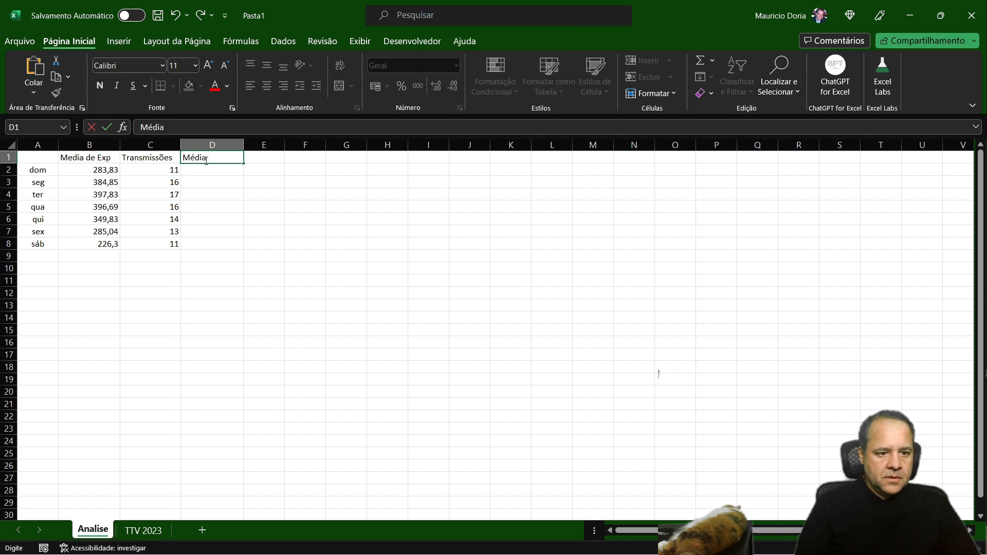
key("Return")
- Enter the formula =B2/C2 in D2 and fill it down to D8
type("=")
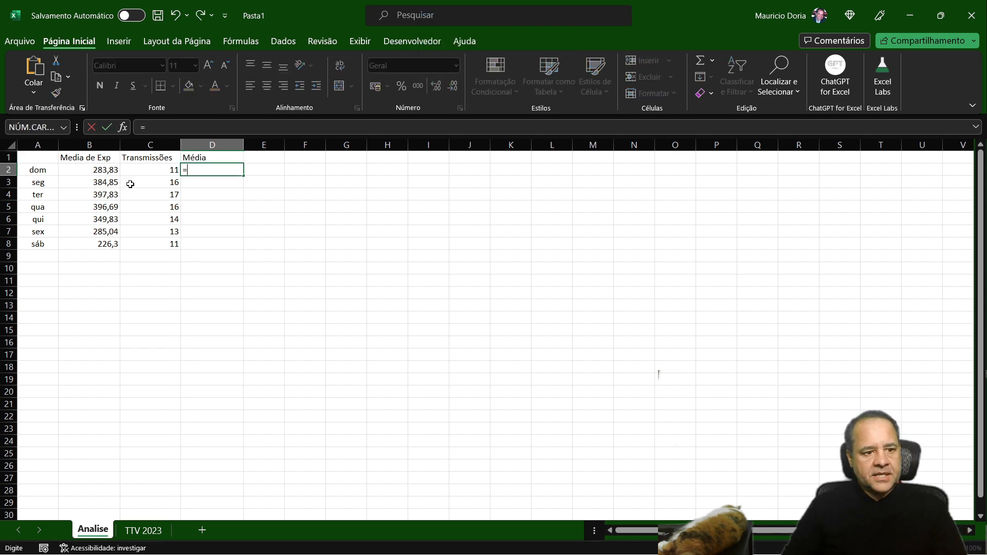
left_click(100, 170)
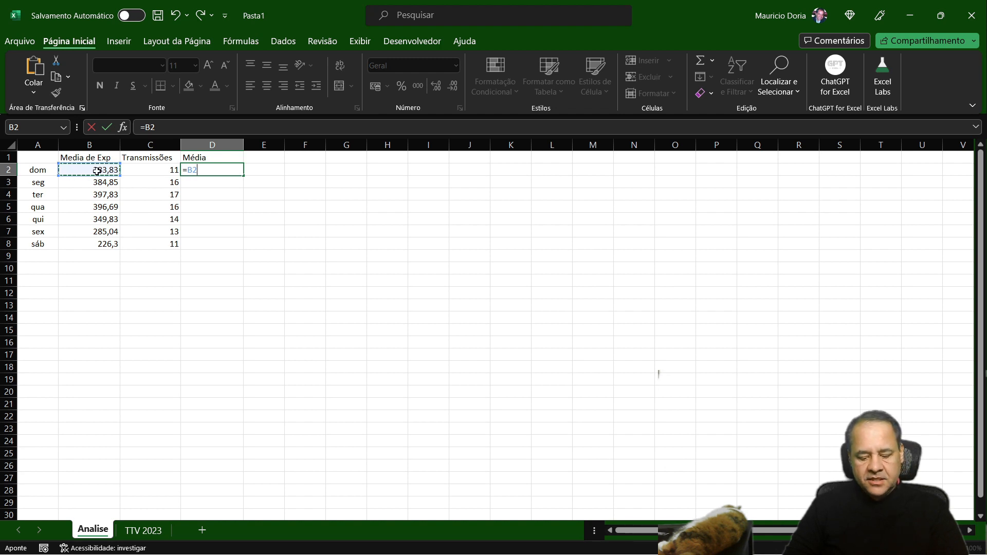
type("/")
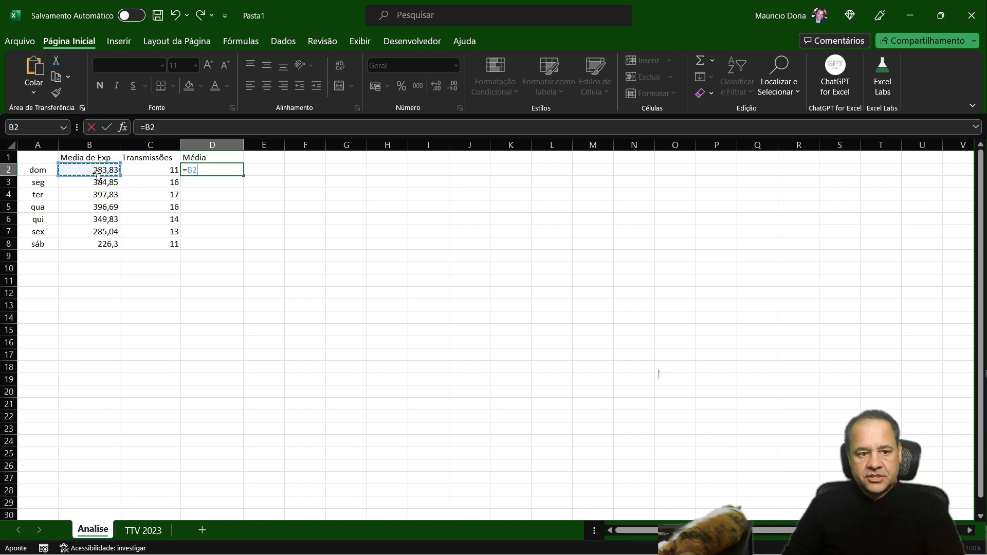
left_click(168, 171)
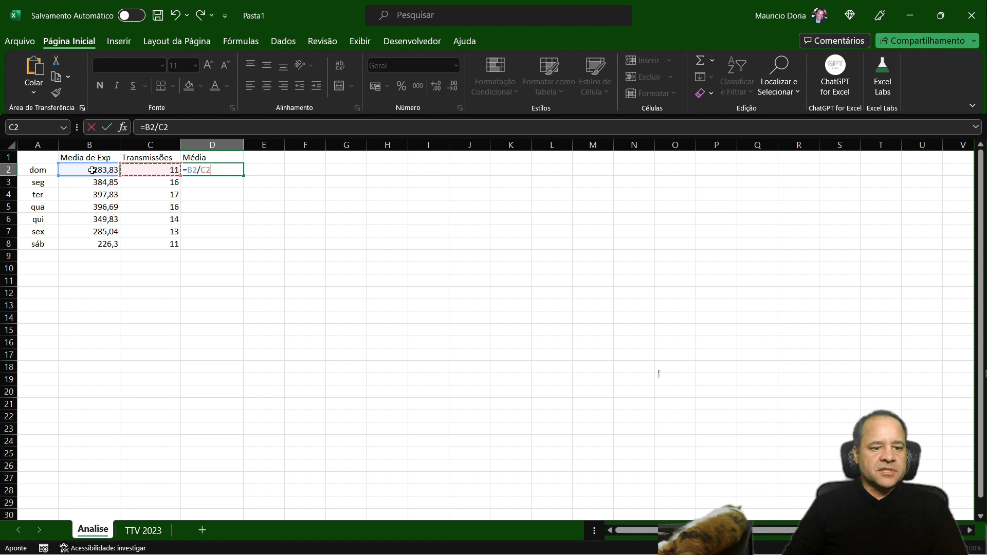
key("Return")
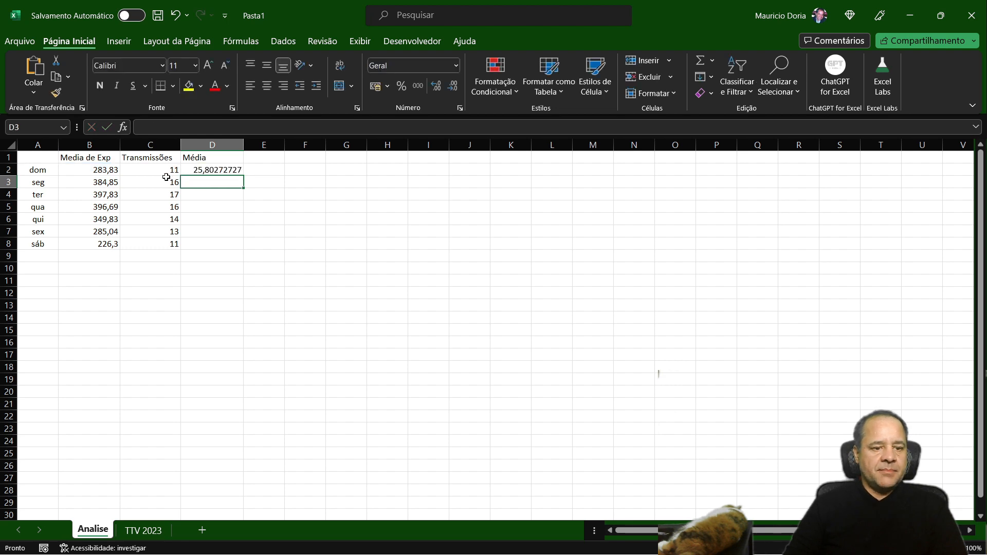
left_click(206, 166)
left_click_drag(244, 174, 245, 246)
- Format the Média values in D2:D8 to show two decimal places
left_click(214, 171)
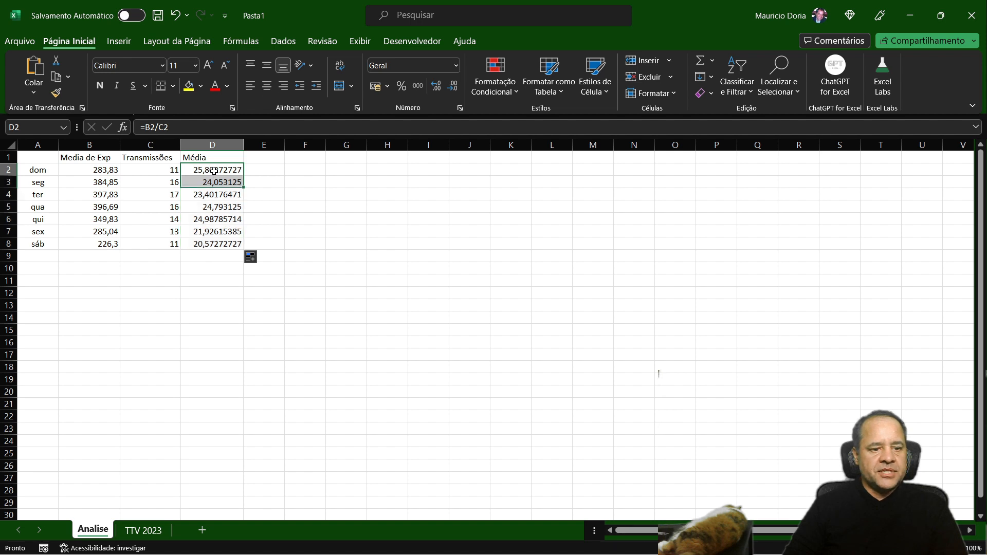
left_click_drag(218, 168, 221, 244)
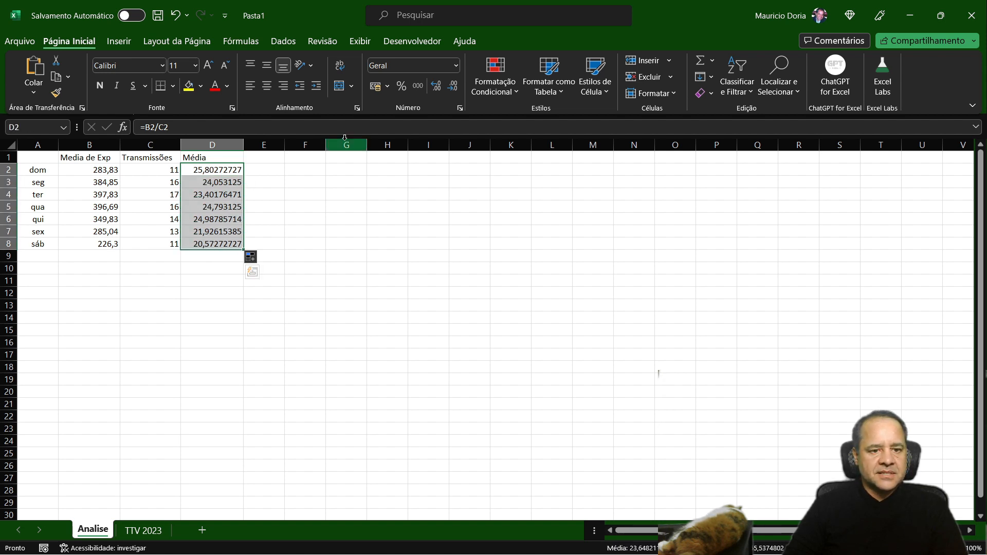
left_click(455, 88)
left_click(454, 89)
left_click(455, 89)
left_click(454, 88)
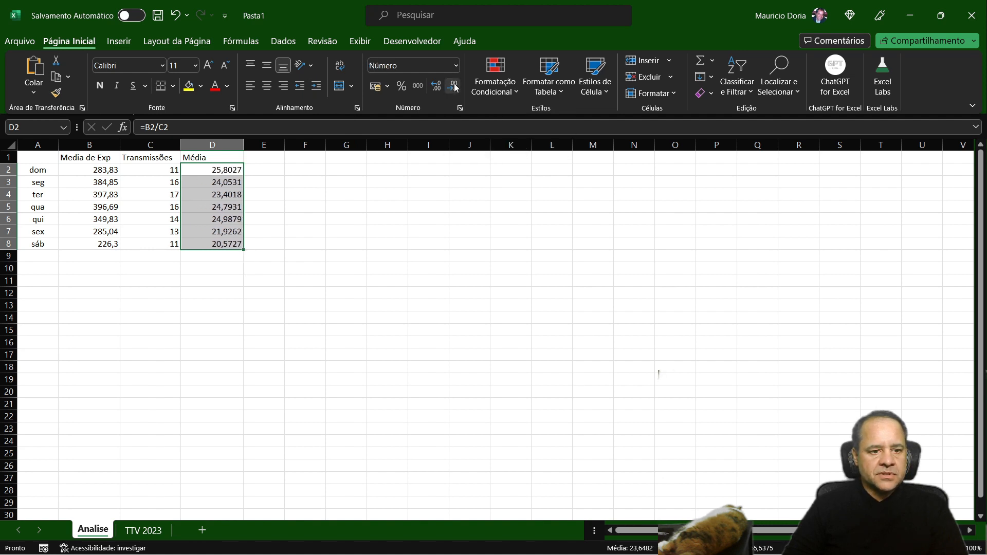
left_click(455, 88)
left_click(454, 87)
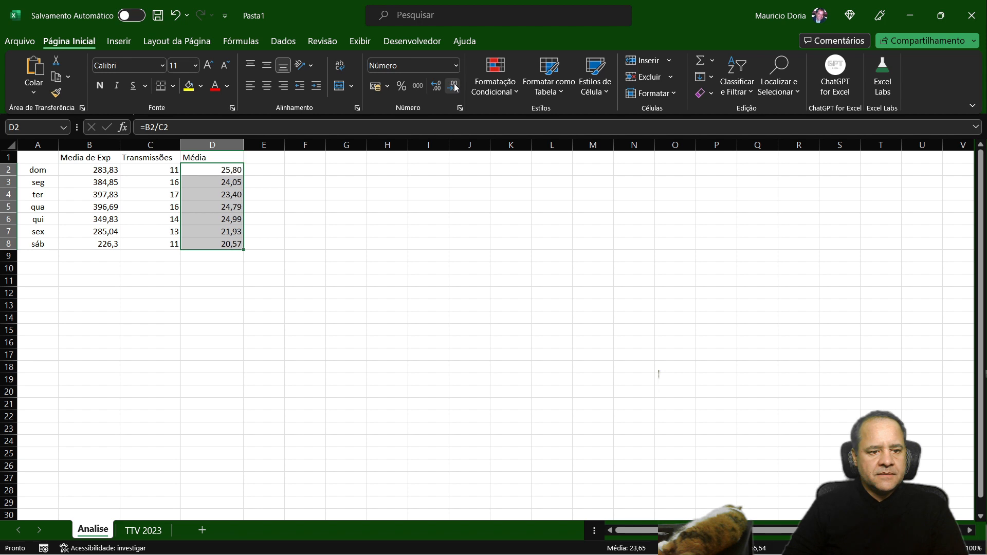
left_click(334, 231)
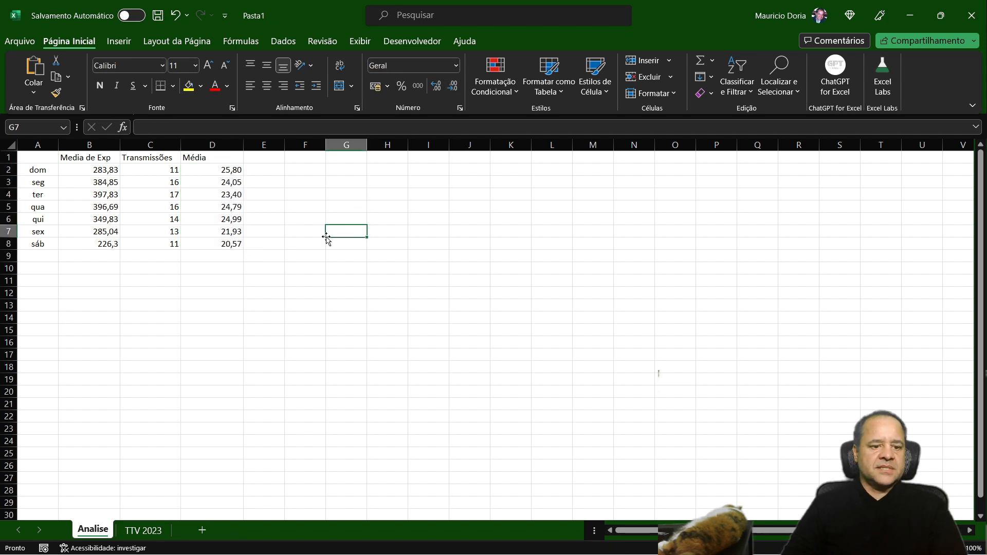
- Check the division formulas and weekday averages in the Média column from D2 to D8
left_click(217, 170)
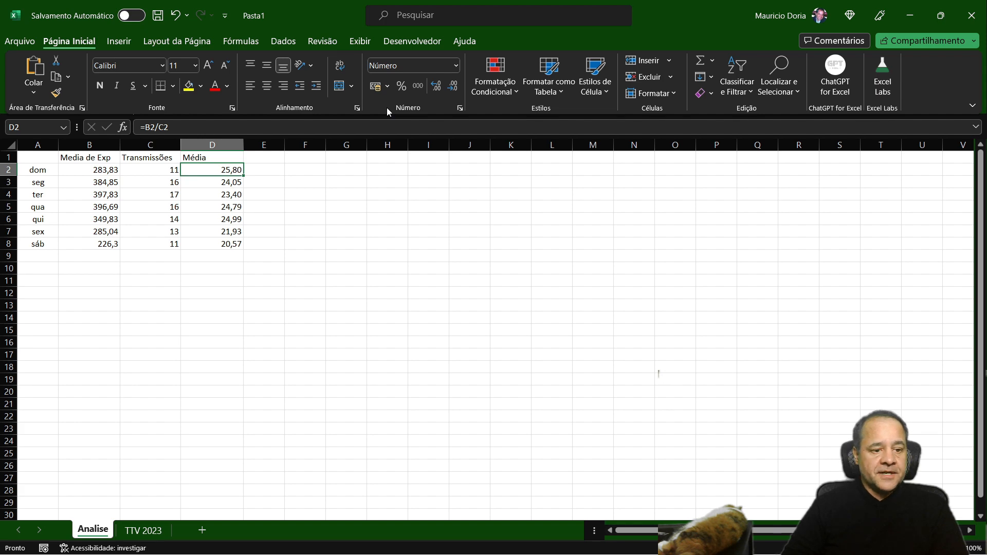
key("Left")
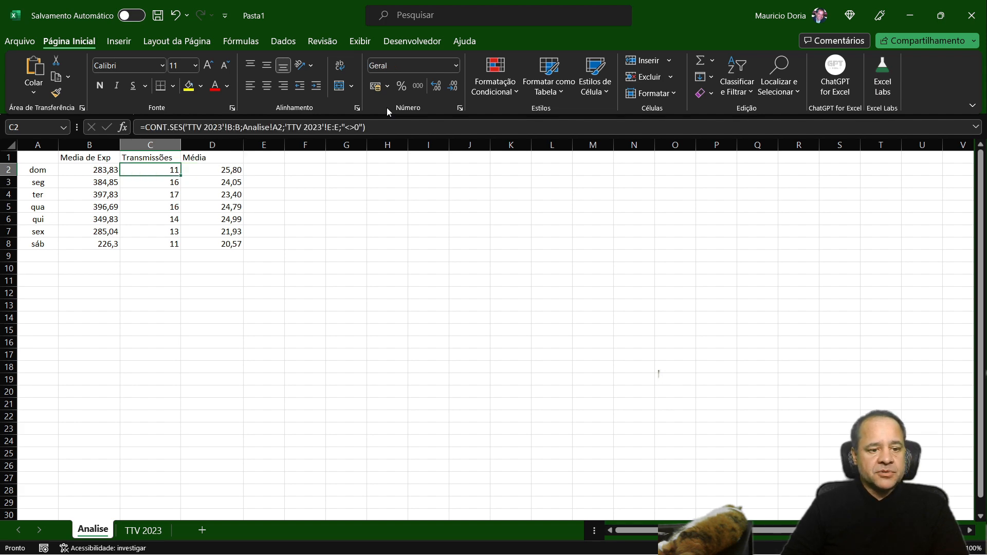
key("Right")
key("Right")
key("Left")
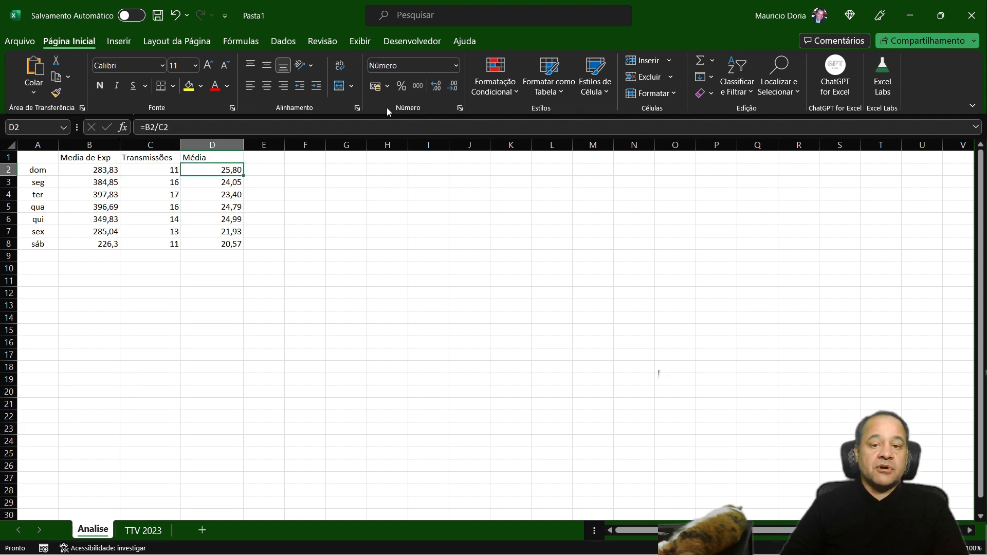
key("Down")
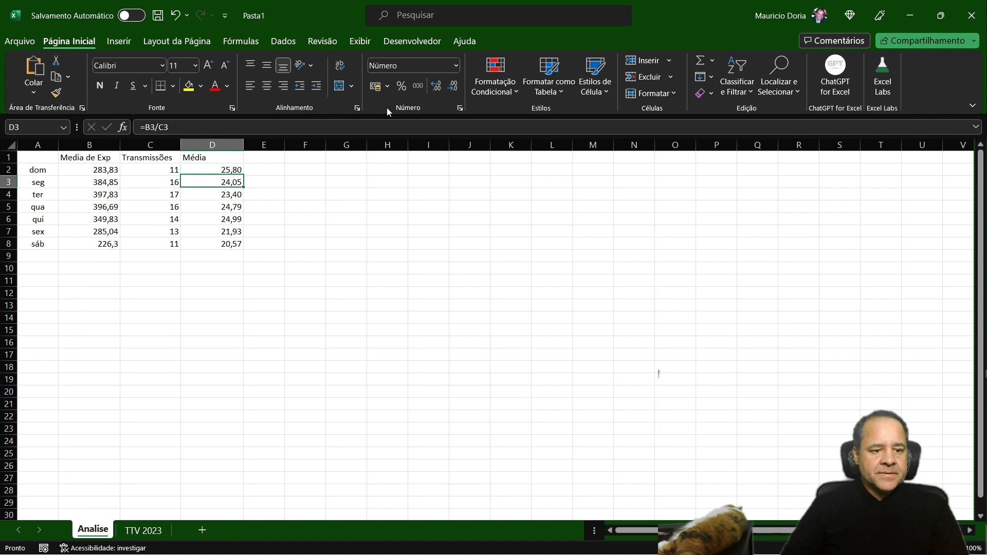
key("Down")
key("Down")
key("Down")
key("Down")
key("Down")
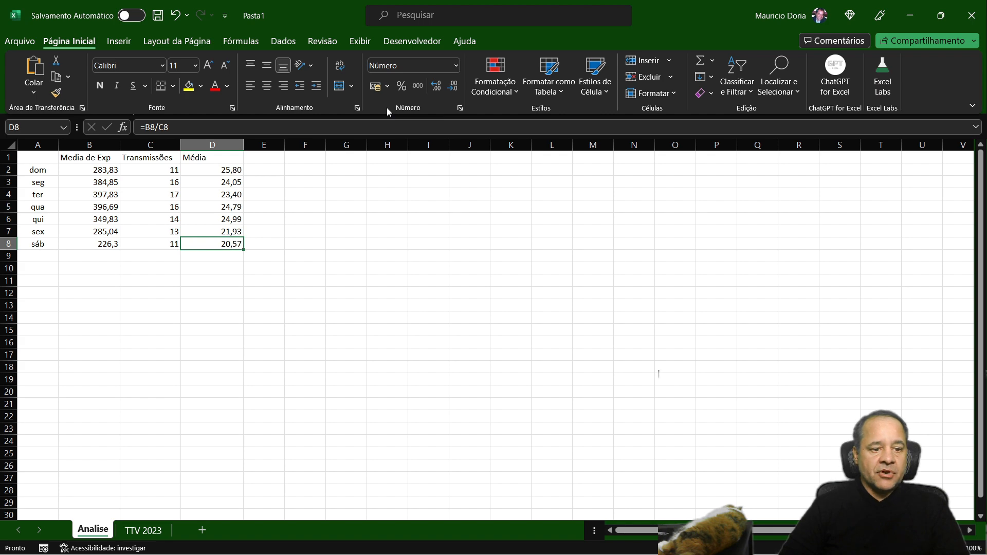
key("Up")
key("Up")
key("Up")
key("Up")
key("Up")
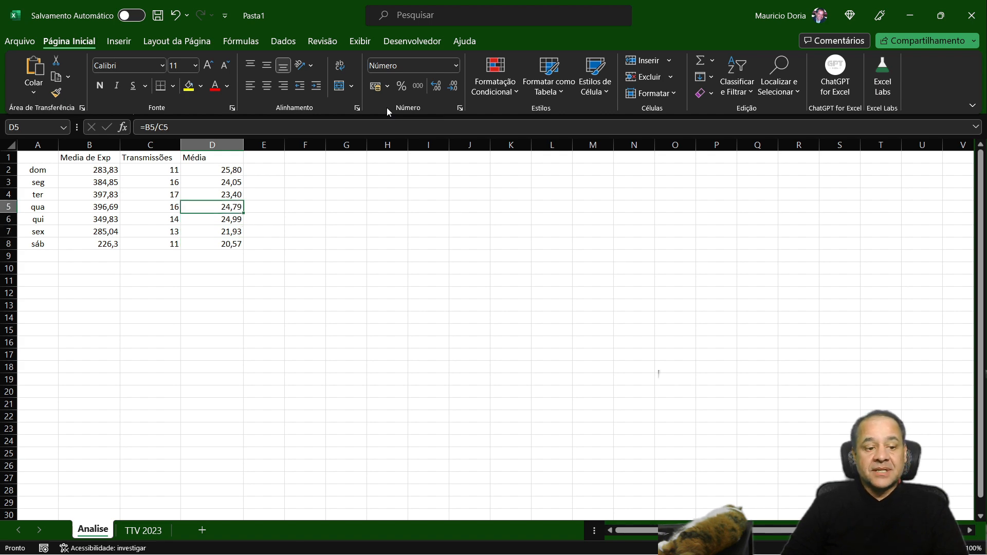
key("Up")
key("Up")
key("Right")
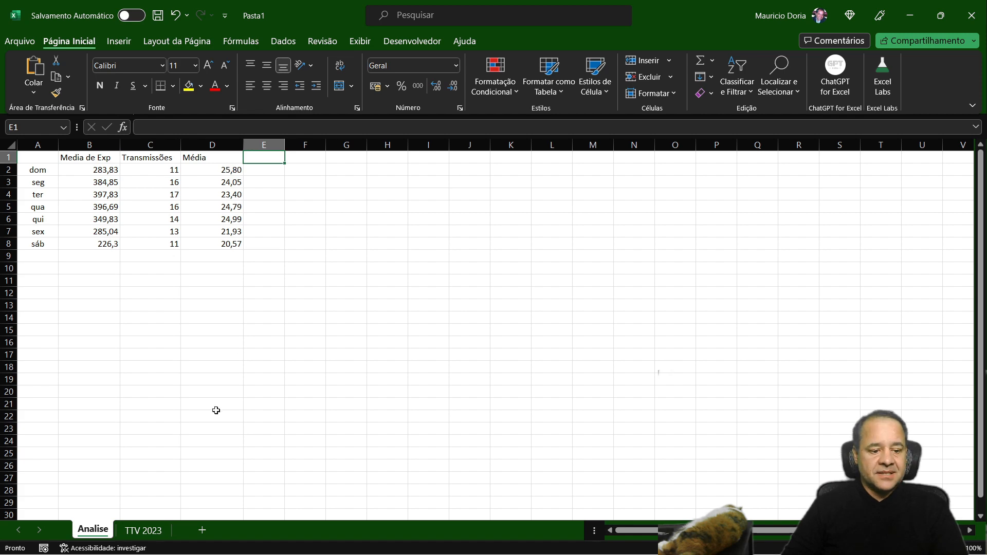
- Insert a column before Sub-receita on the TTV 2023 sheet and give it the header "Receita Total"
left_click(144, 531)
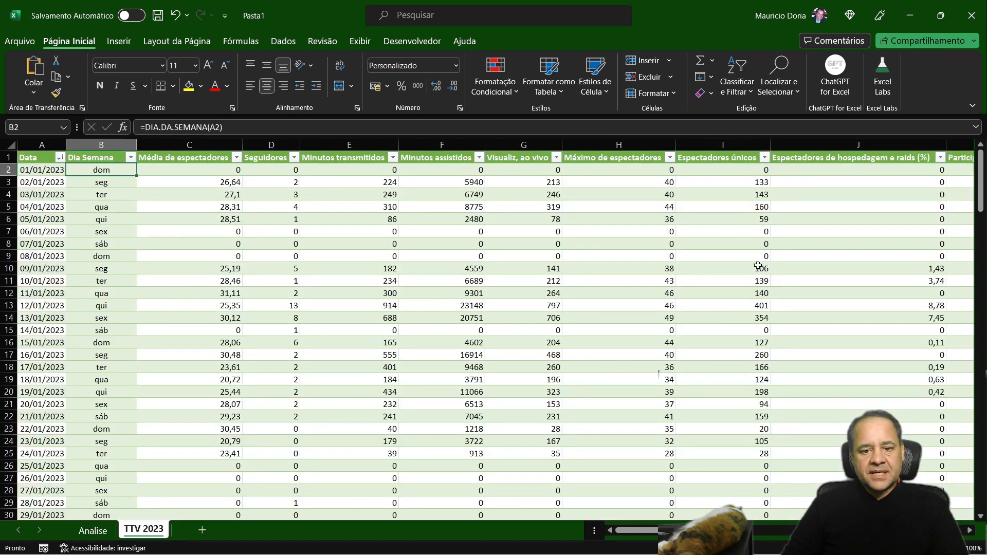
left_click_drag(688, 531, 735, 531)
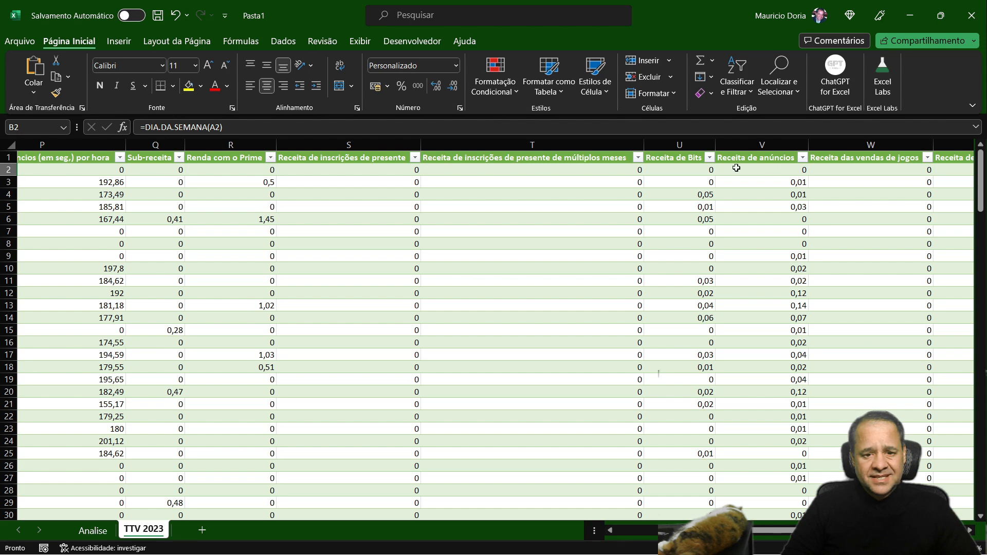
left_click(376, 145)
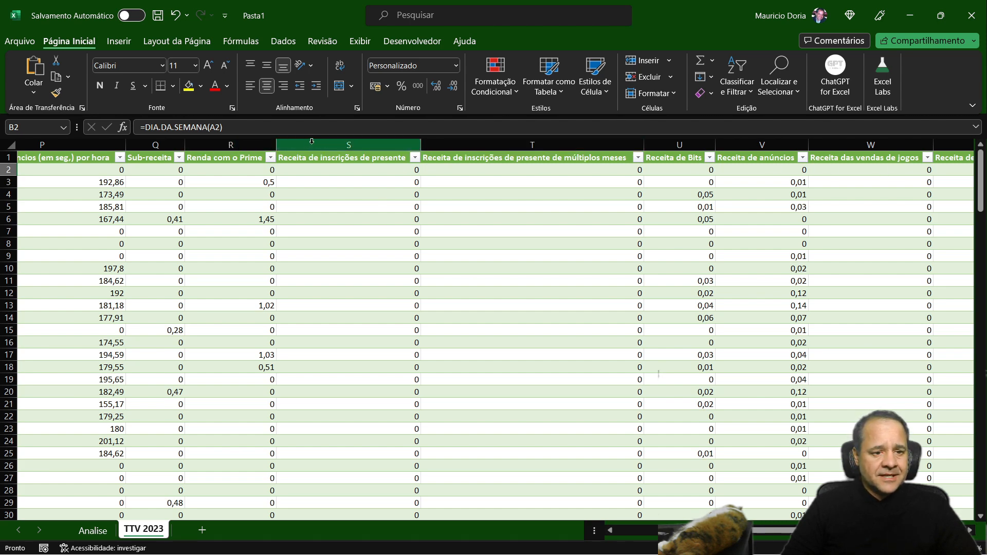
left_click(154, 144)
right_click(154, 144)
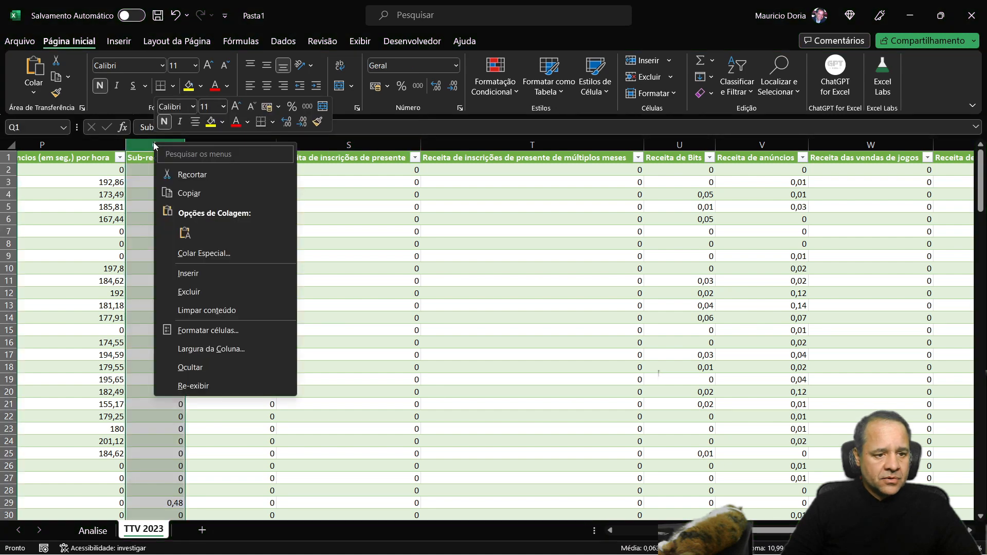
left_click(189, 274)
left_click(153, 162)
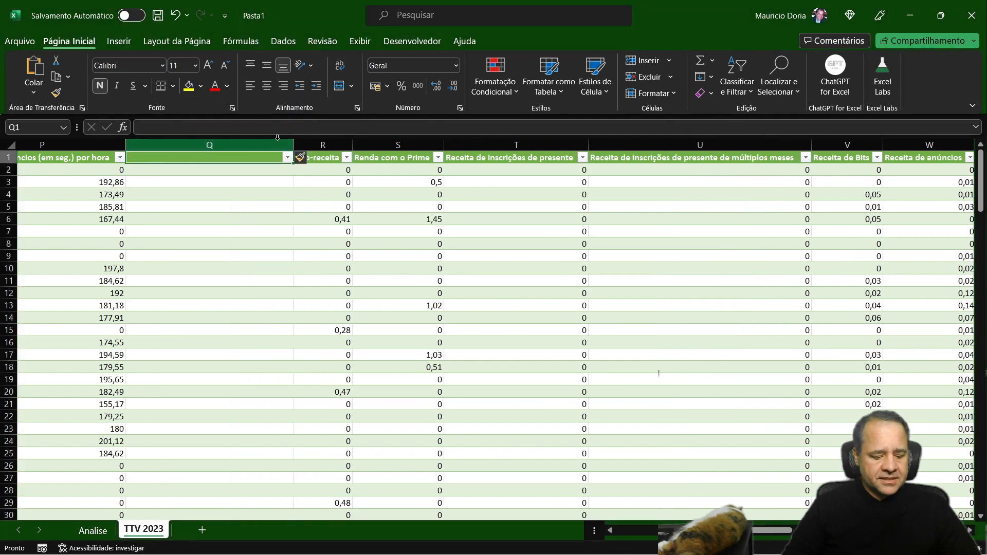
type("Receita")
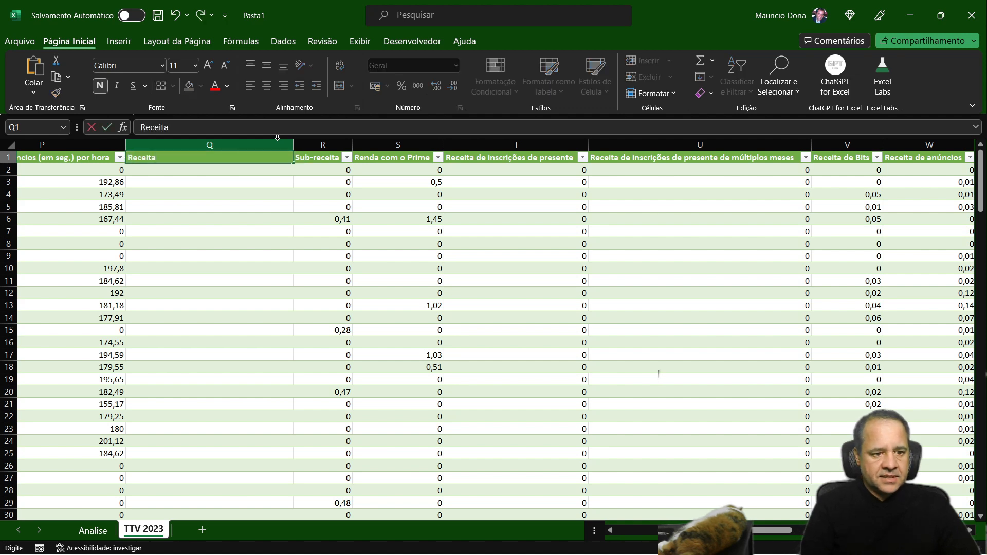
type(" Total")
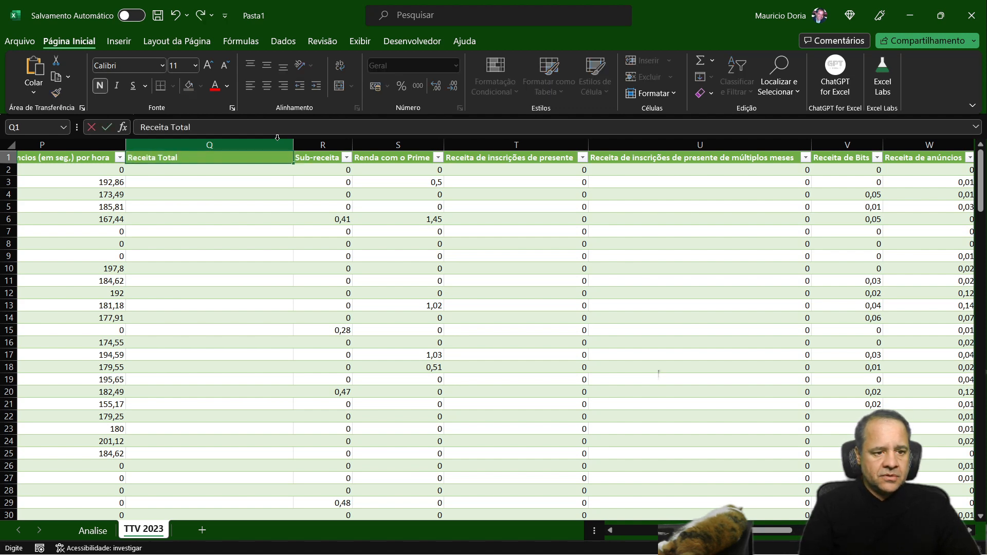
key("Return")
- Enter a SOMA formula in Q2 that adds the revenue columns over R2:AA2
type("=so")
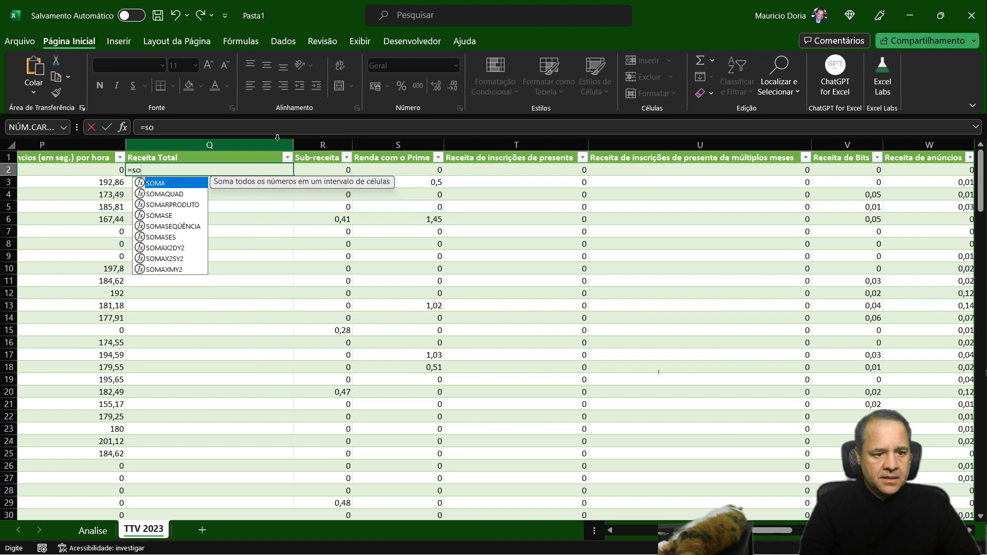
type("ma(")
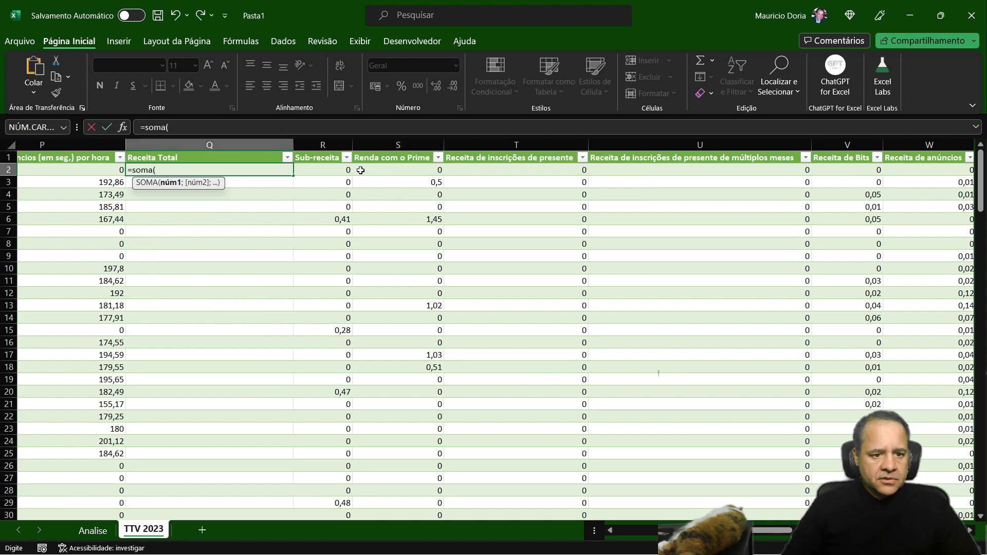
left_click_drag(317, 170, 613, 168)
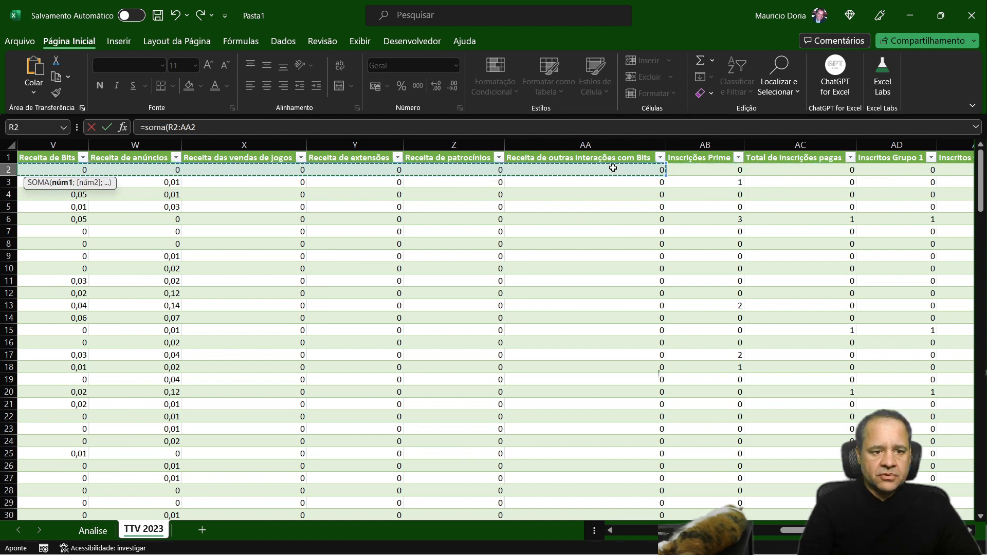
key("Return")
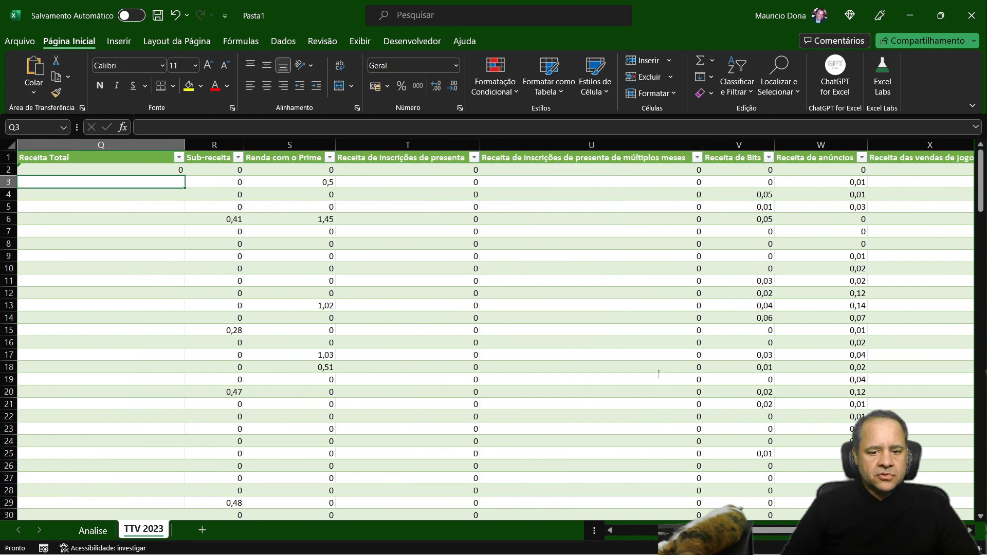
- Fill the Q2 SOMA formula down the whole Receita Total column and ignore the omitted-adjacent-cells error on the filled cells
scroll(686, 434, "left", 3)
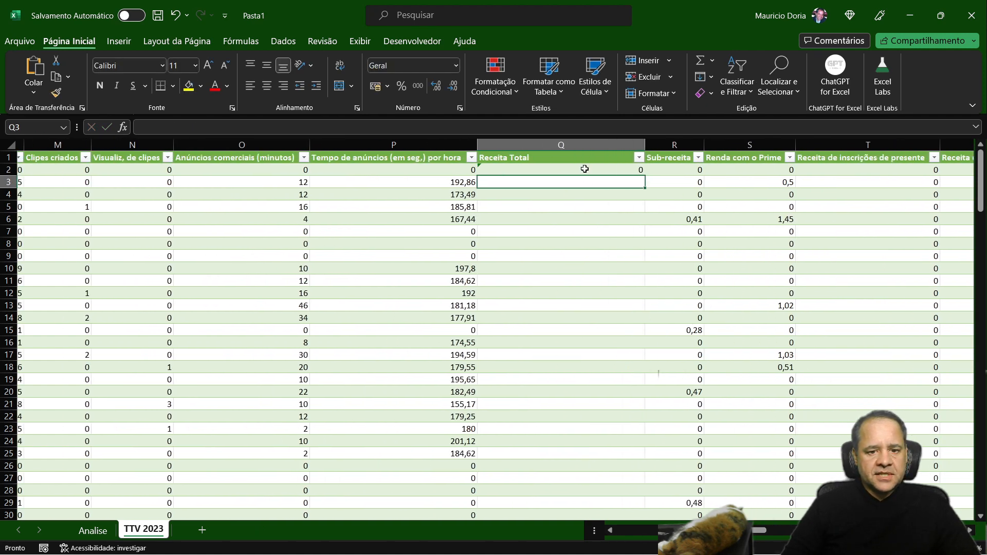
left_click(624, 170)
double_click(646, 177)
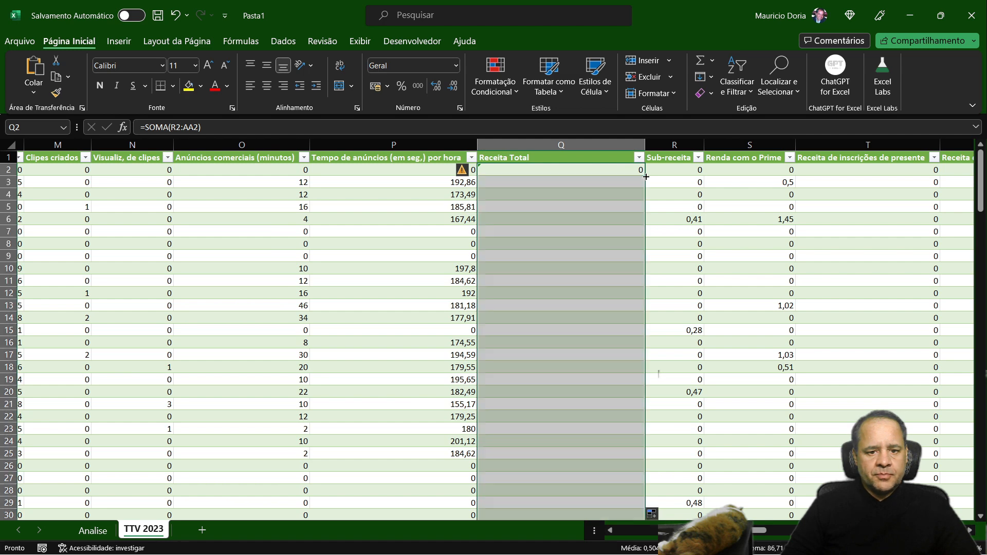
left_click(465, 172)
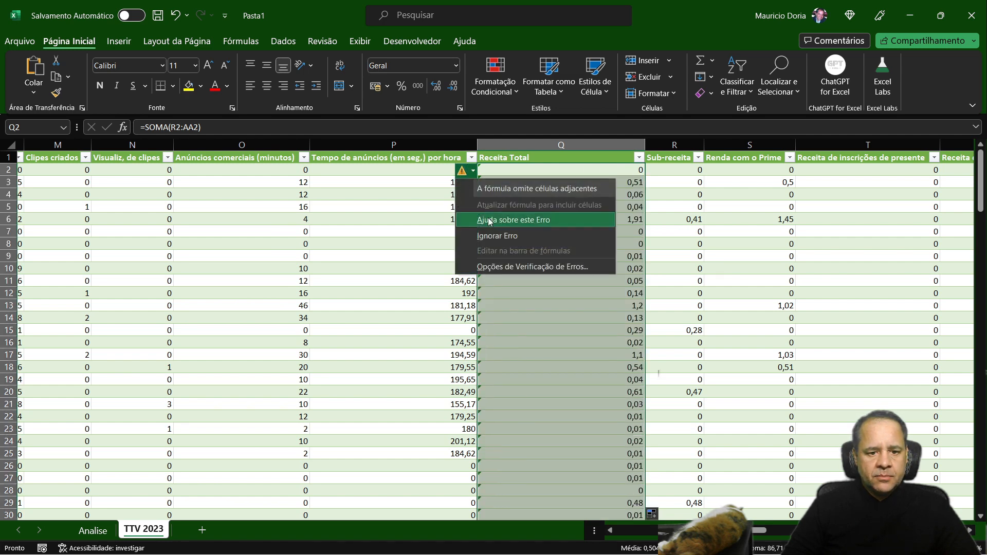
left_click(497, 237)
left_click(593, 192)
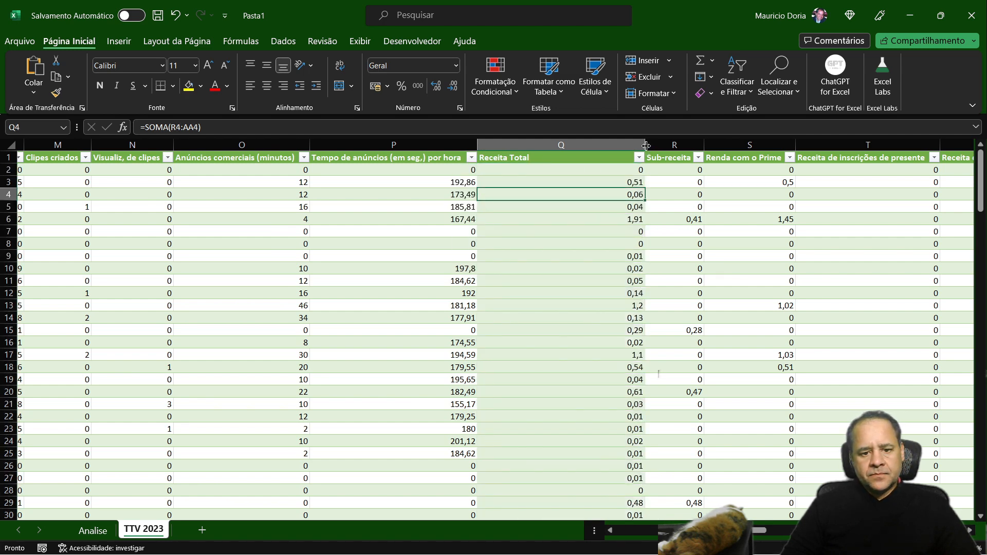
- Narrow the Receita Total column on the TTV 2023 sheet and review the revenue sums further down the rows
left_click_drag(647, 145, 576, 146)
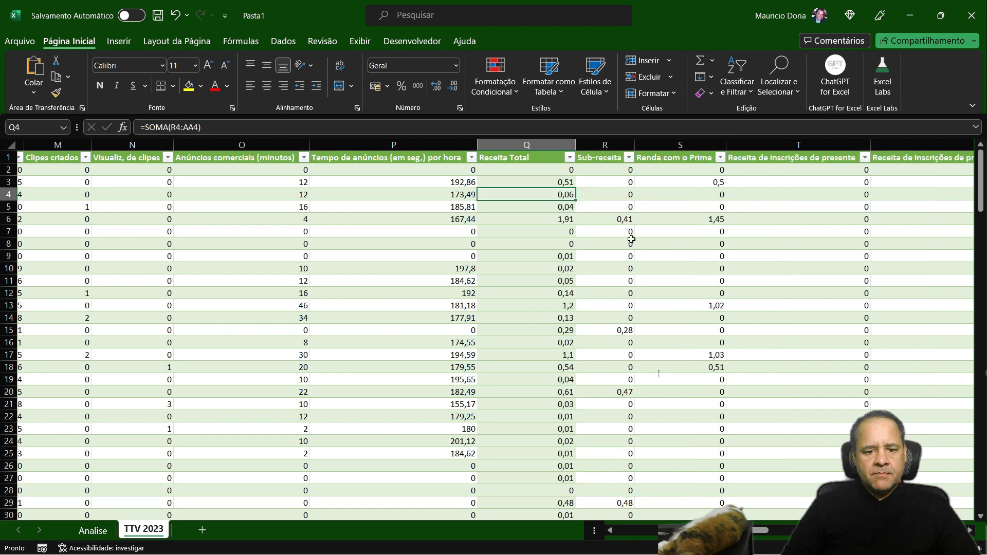
scroll(631, 239, "down", 14)
scroll(617, 341, "up", 7)
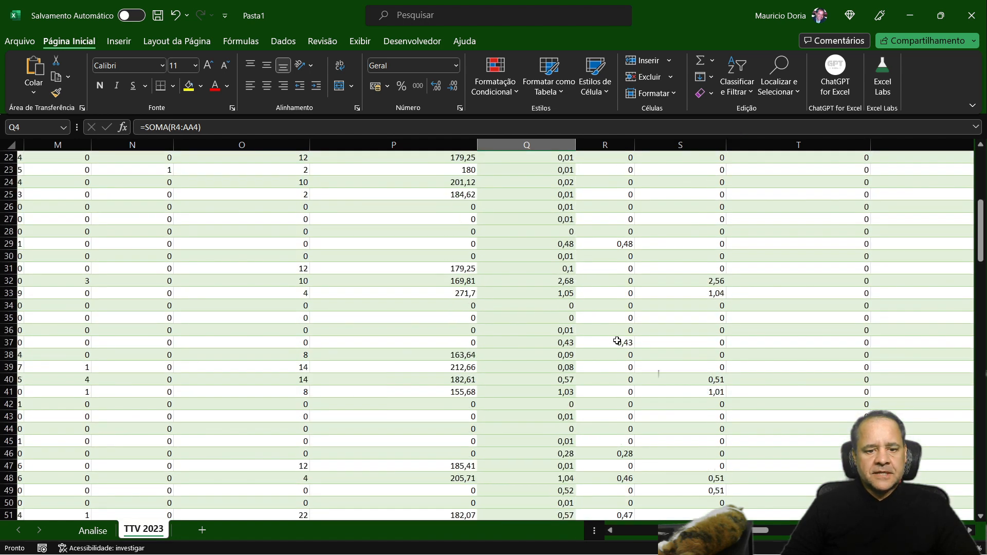
scroll(617, 341, "up", 7)
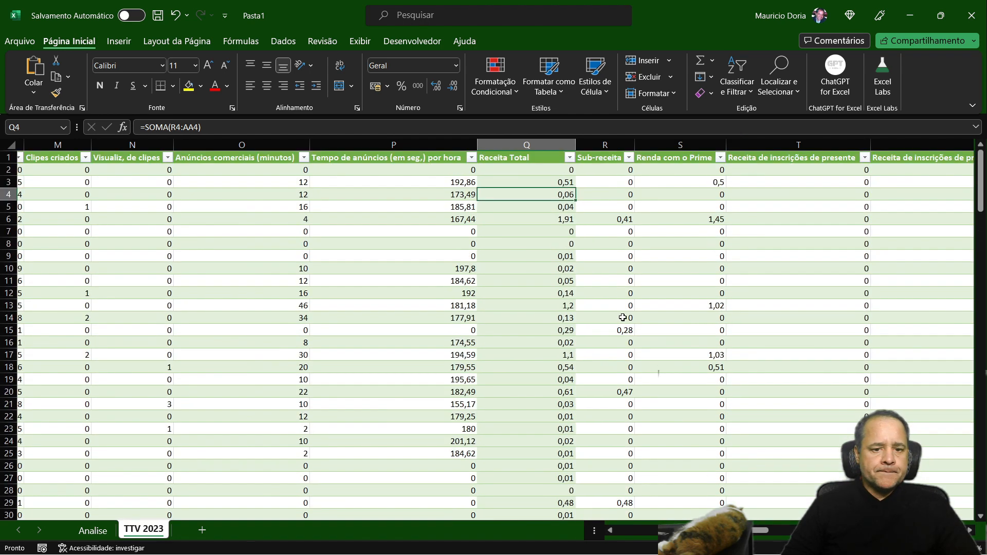
- Copy the text of the SOMASE formula from B2 on the Analise sheet, leaving the original cell as it is
left_click(91, 531)
left_click(263, 170)
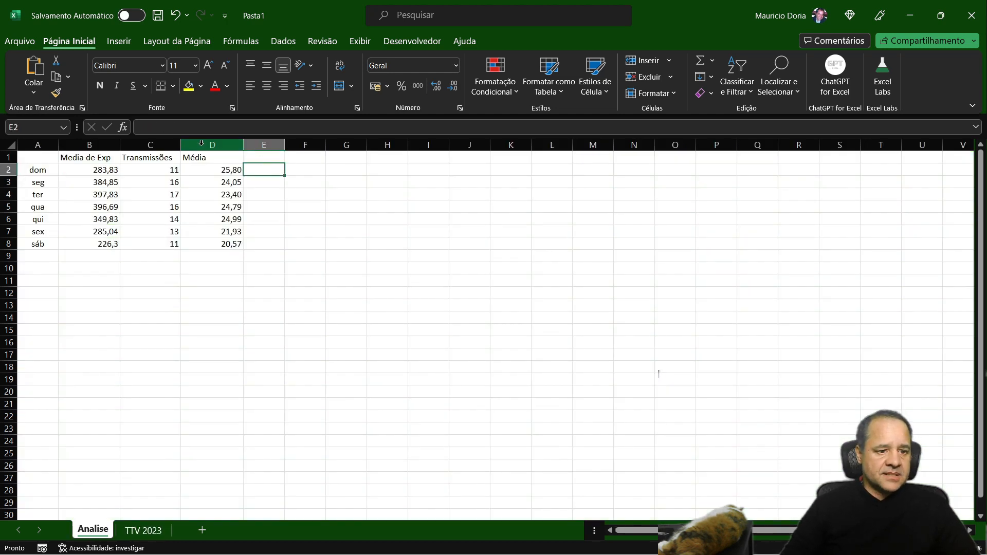
left_click(108, 172)
left_click_drag(308, 128, 203, 118)
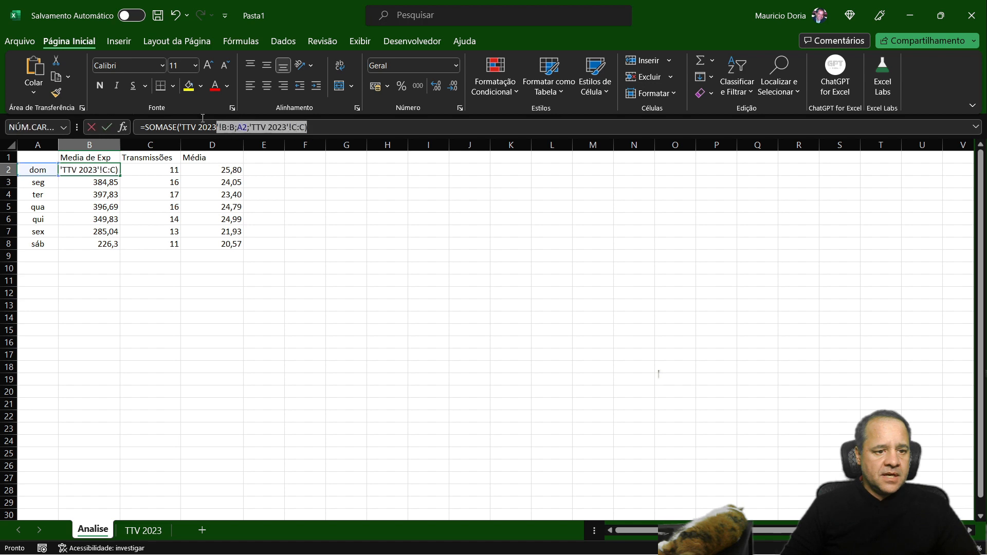
key("Escape")
left_click(262, 171)
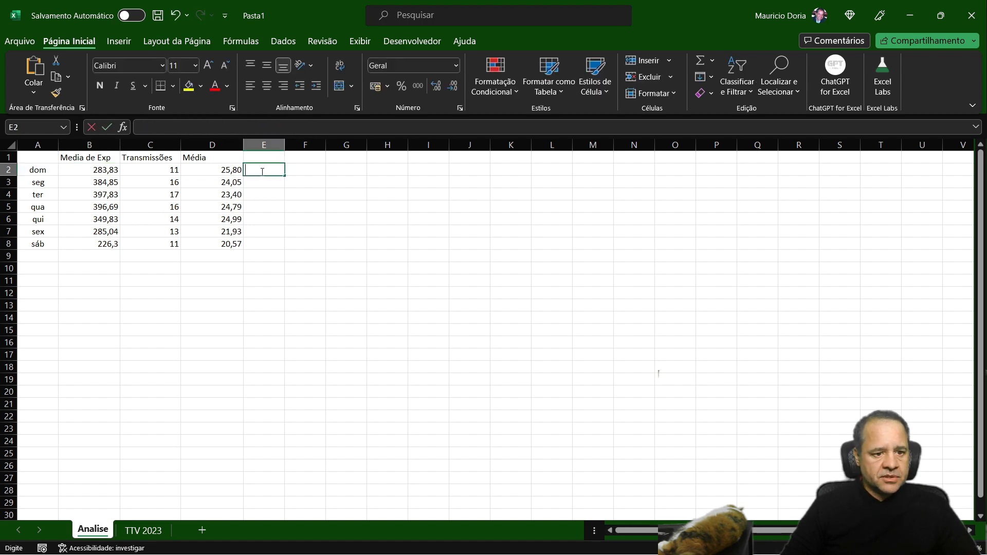
type("=SOMASE('TTV 2023'!B:B;A2;'TTV 2023'!C:C)")
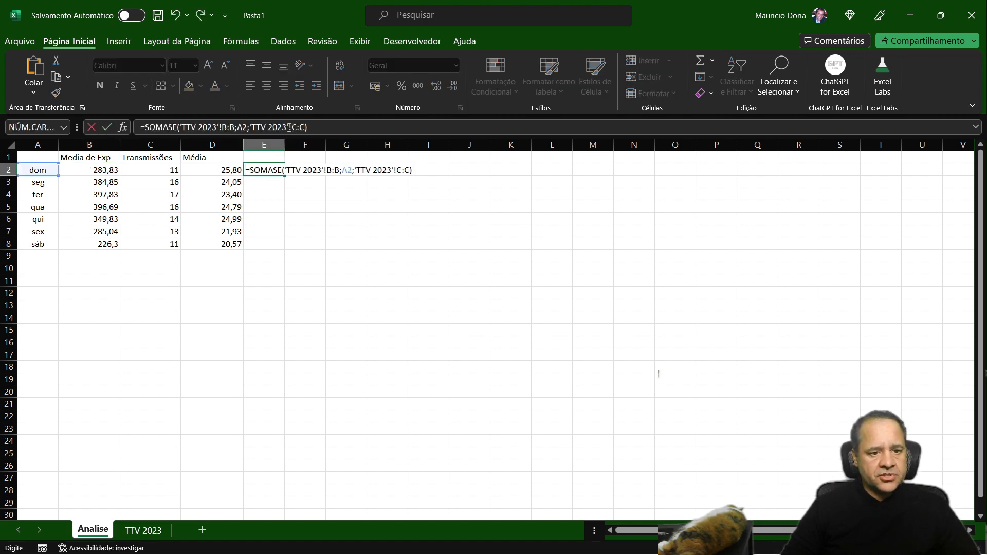
key("Escape")
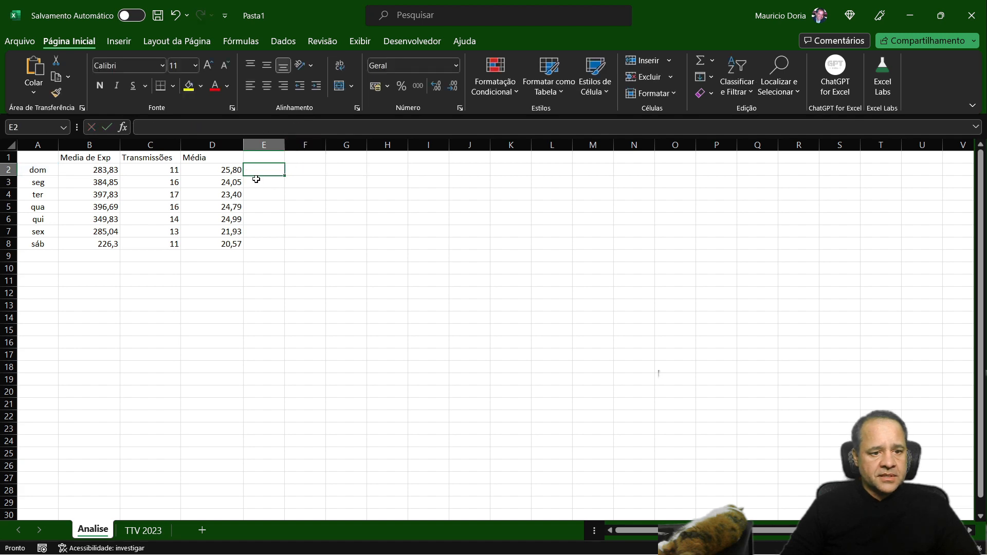
- Enter the copied formula =SOMASE('TTV 2023'!B:B;A2;'TTV 2023'!C:C) in E2 of the Analise sheet
double_click(262, 167)
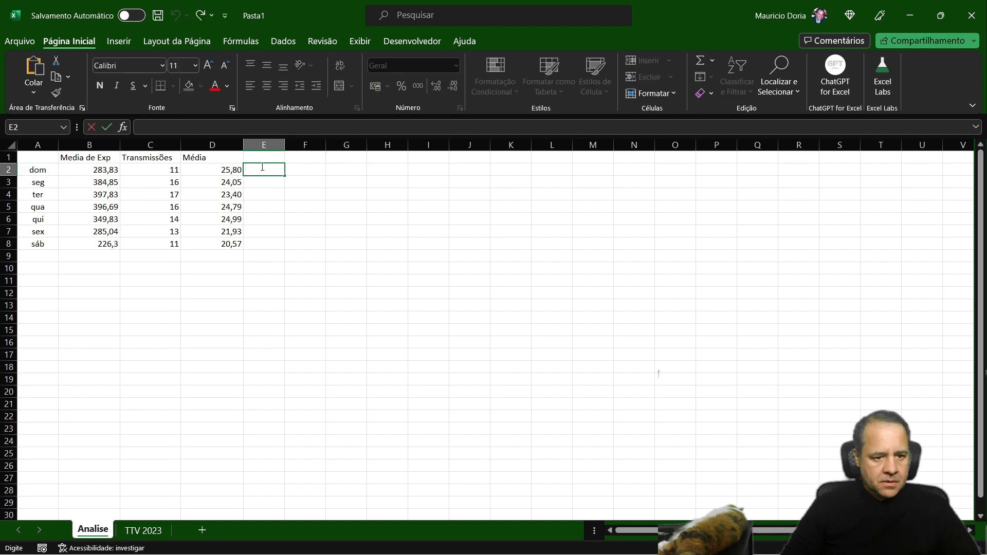
type("=SOMASE('TTV 2023'!B:B;A2;'TTV 2023'!C:C)")
key("Return")
- Look up the Receita Total column's letter on the TTV 2023 sheet and change the sum range of the SOMASE formula in E2 to Q:Q
left_click(140, 530)
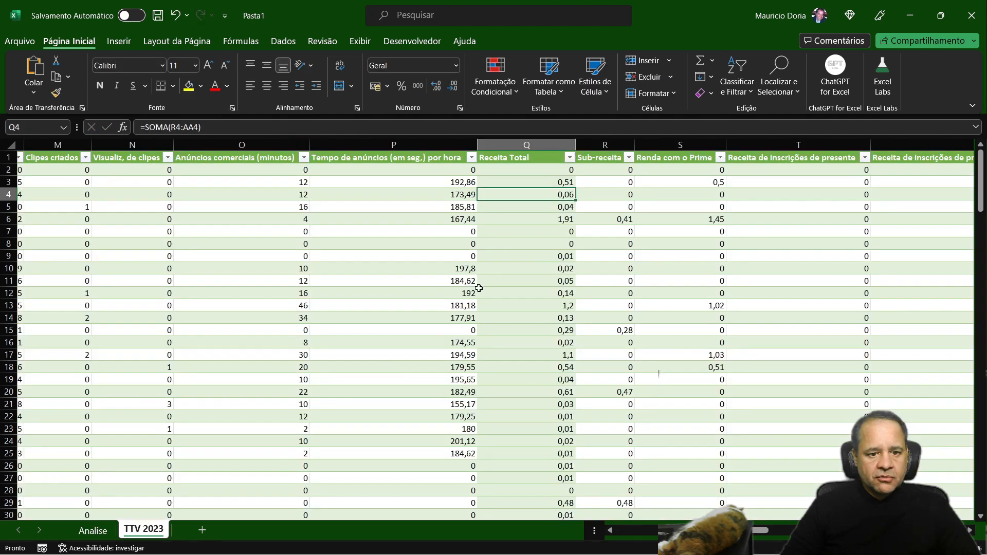
left_click(85, 532)
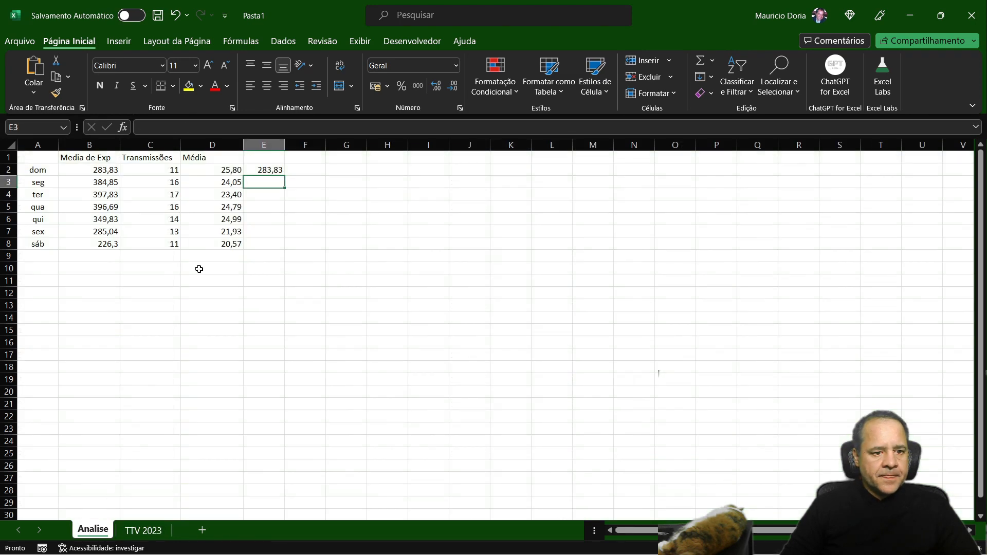
left_click(278, 165)
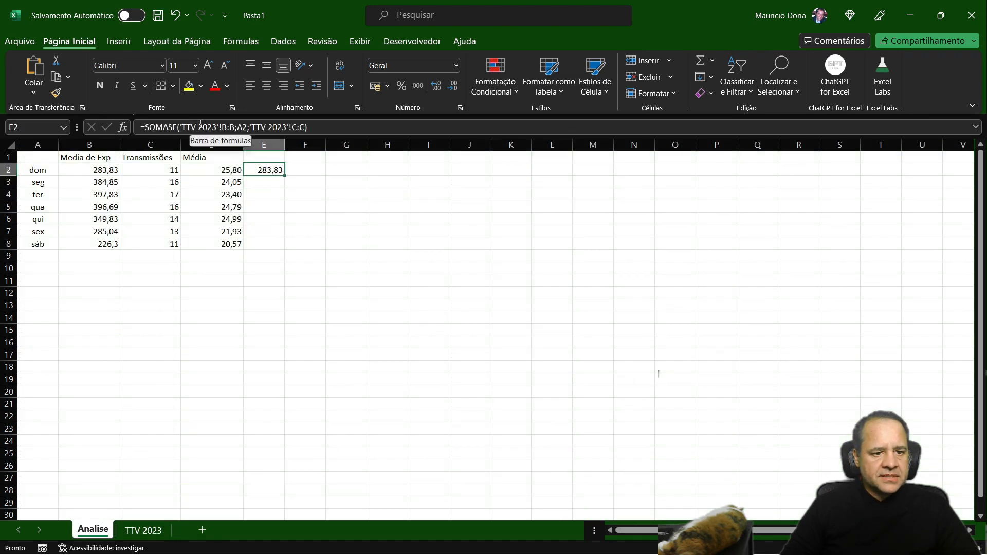
left_click(288, 127)
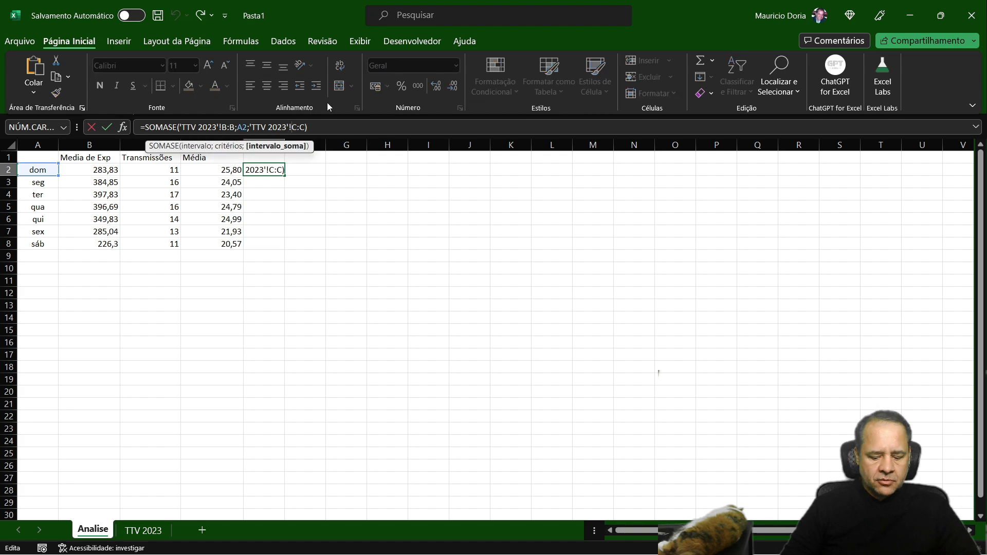
key("Delete")
type("Q")
key("End")
key("BackSpace")
key("BackSpace")
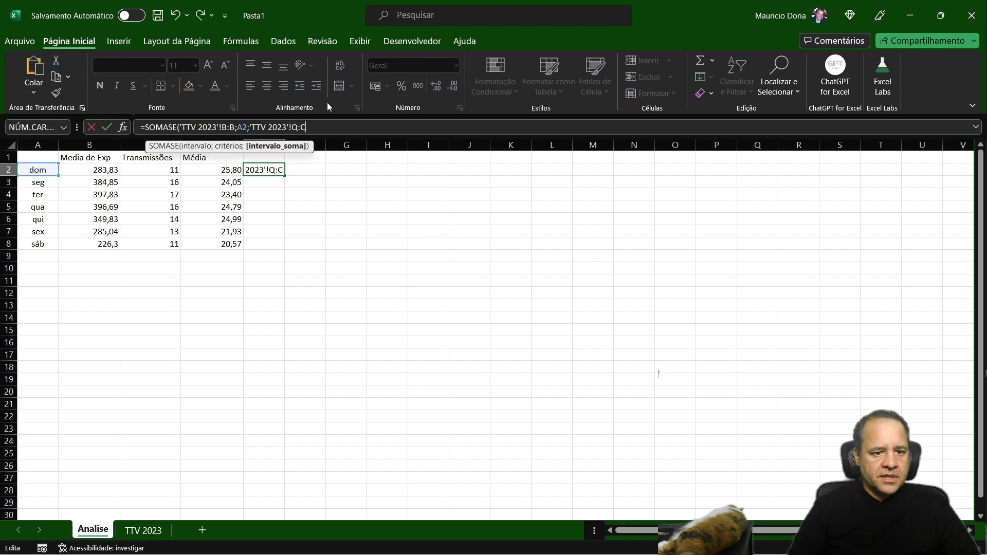
type("Q")
key("Return")
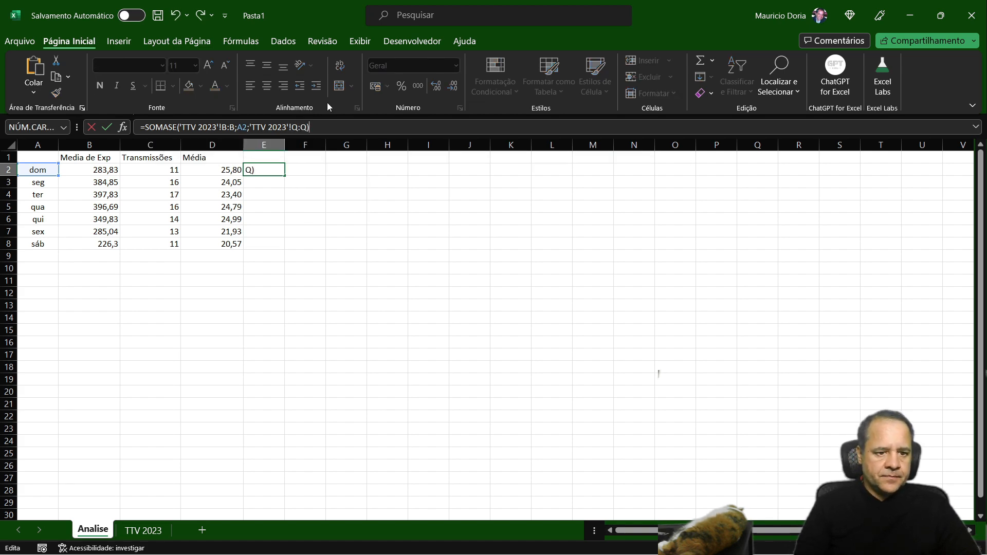
- Fill the SOMASE revenue formula from E2 down to E8 so every weekday is covered
left_click(278, 171)
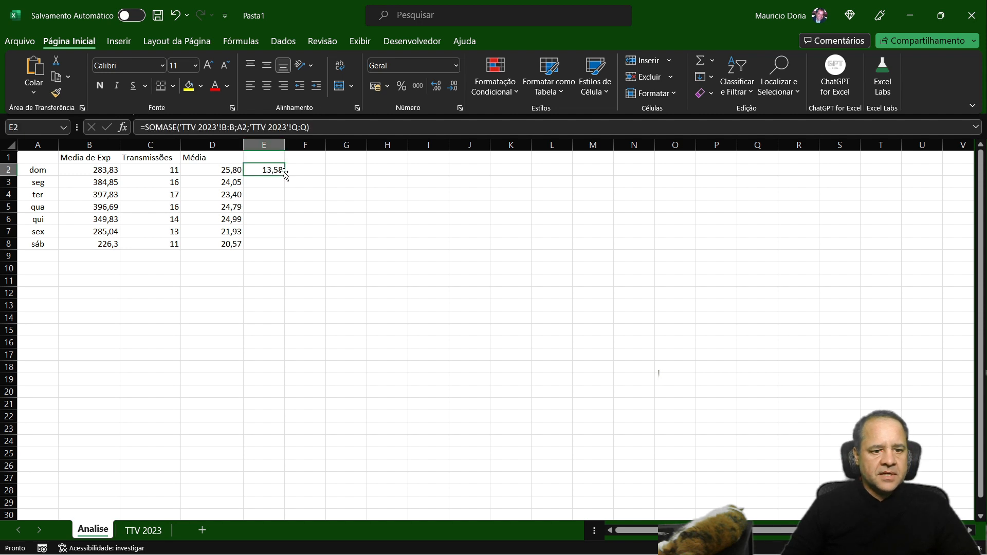
left_click_drag(285, 177, 285, 177)
left_click_drag(283, 246, 284, 246)
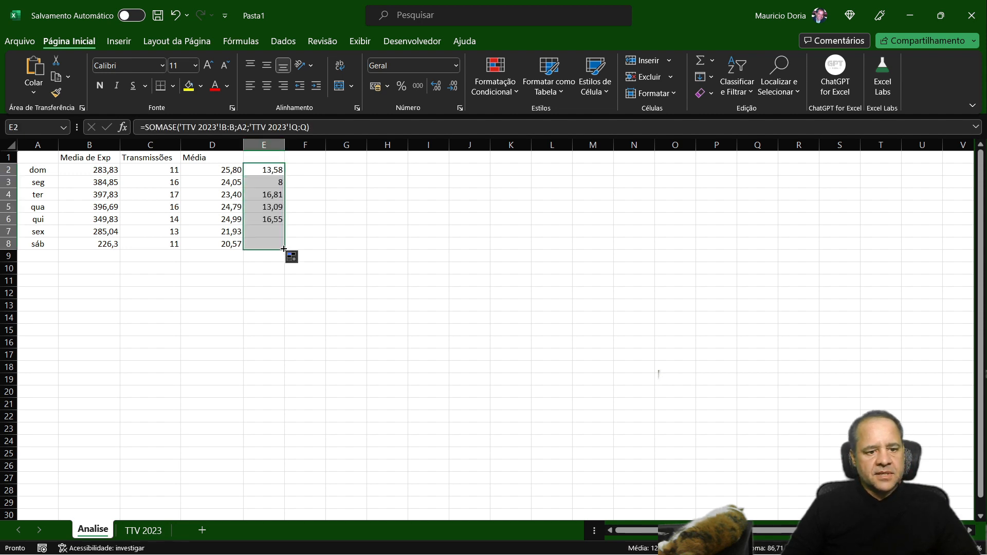
- Give column E the header "Receita" in E1 and widen the column slightly
left_click(274, 156)
type("Receita")
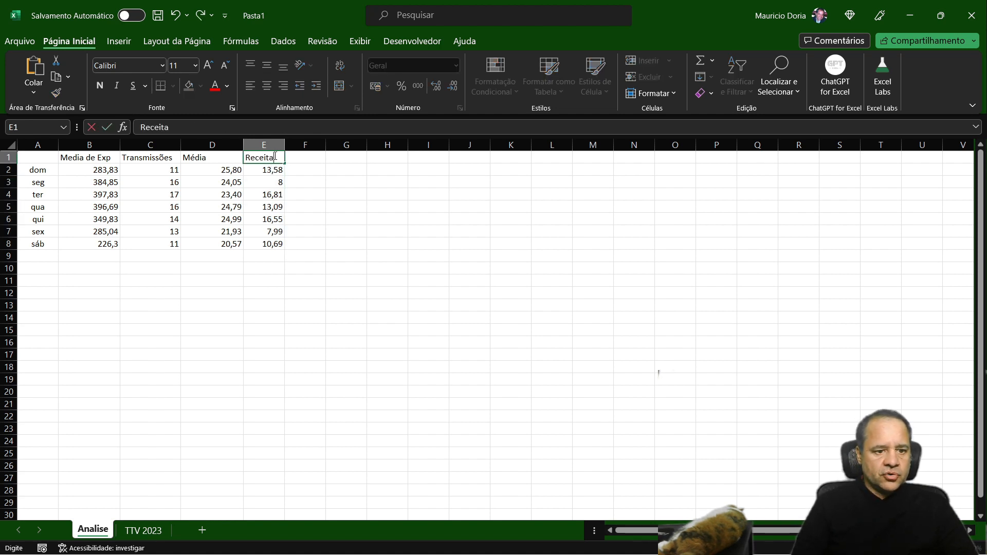
key("Return")
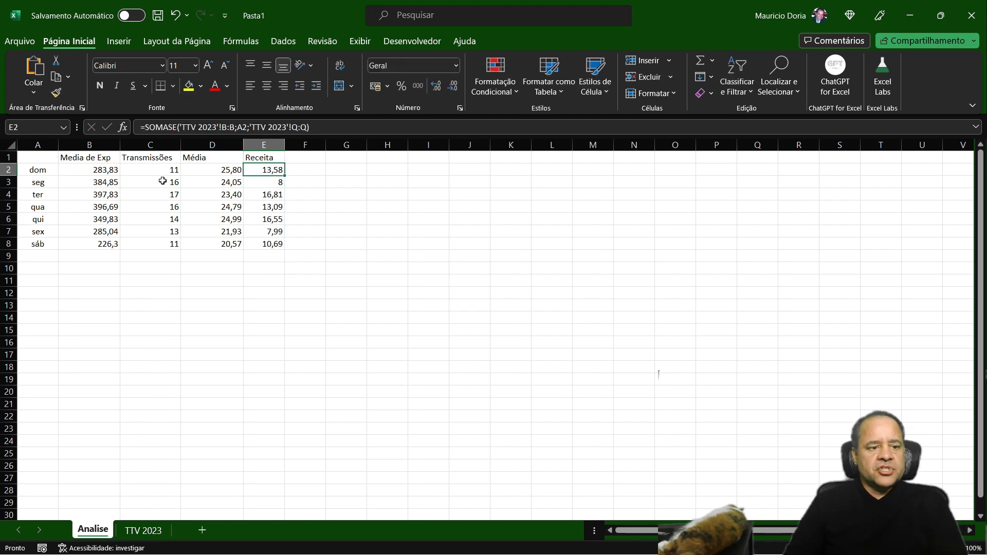
left_click_drag(285, 144, 294, 143)
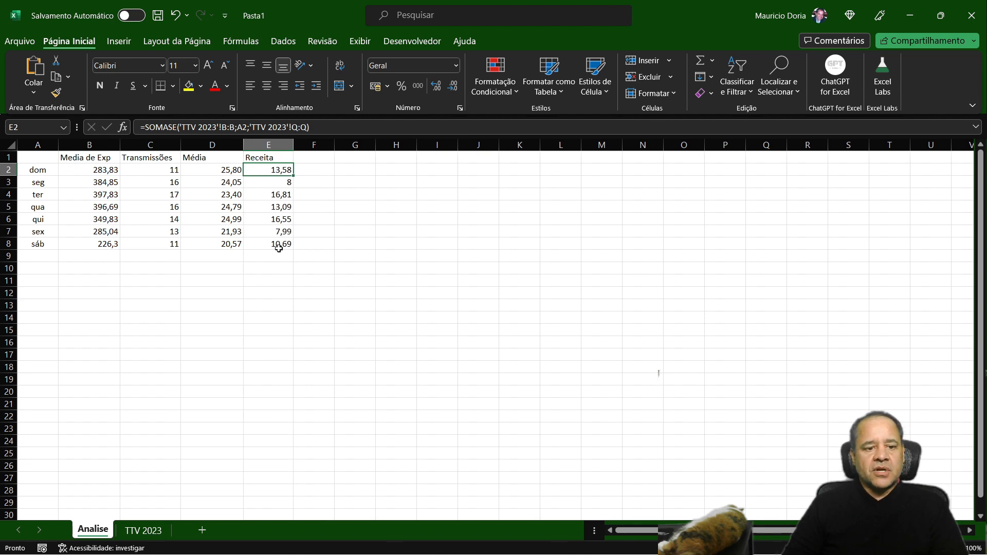
- Examine the revenue values per weekday in the Receita column and compare the days
left_click(280, 193)
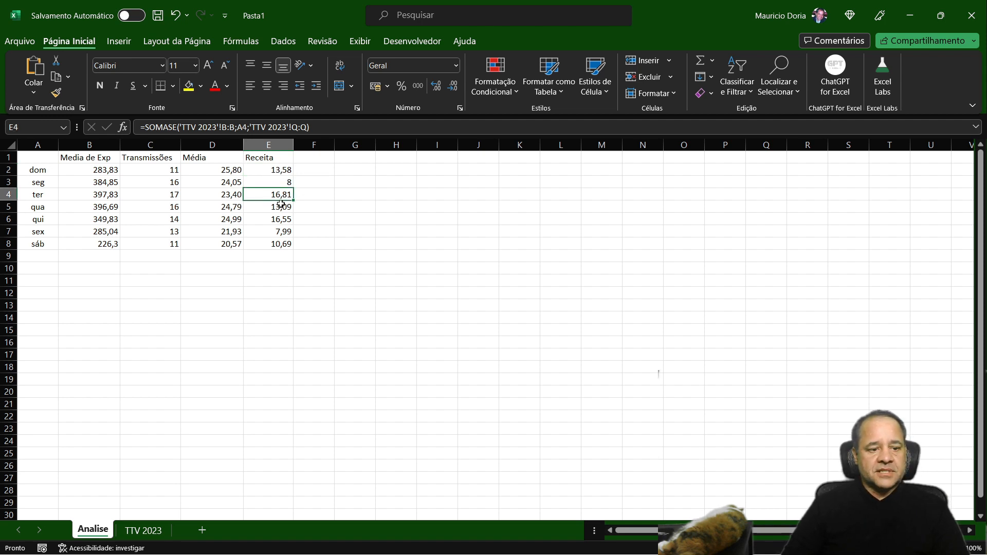
key("Down")
key("Down")
key("Down")
key("Up")
key("Up")
key("Up")
key("Up")
key("Up")
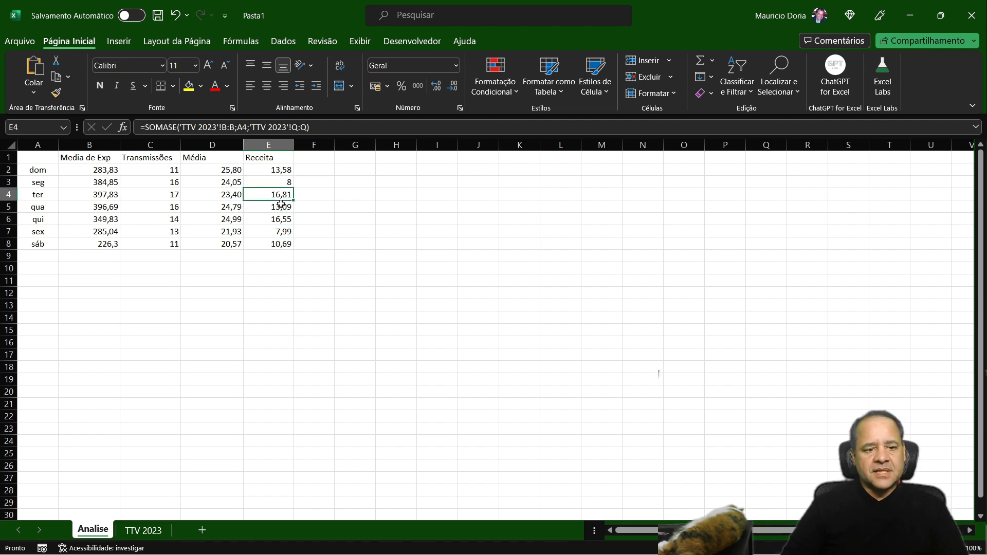